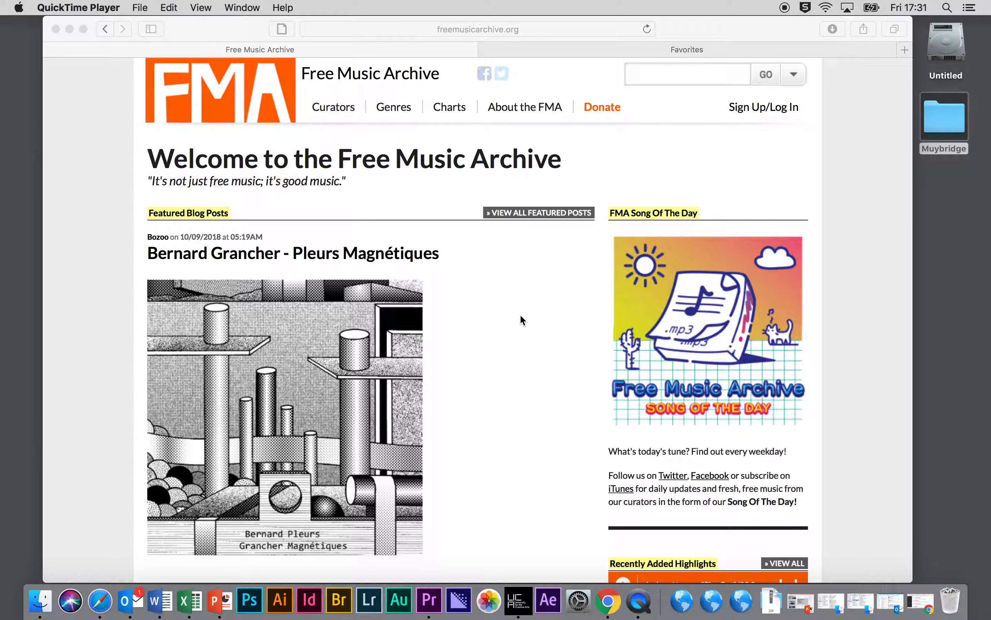
Step: Download the track "Pigs Out" from the Recently Added Highlights and decline the iTunes licence agreement
{"action": "scroll", "coordinate": [521, 316], "scroll_direction": "down", "scroll_amount": 5}
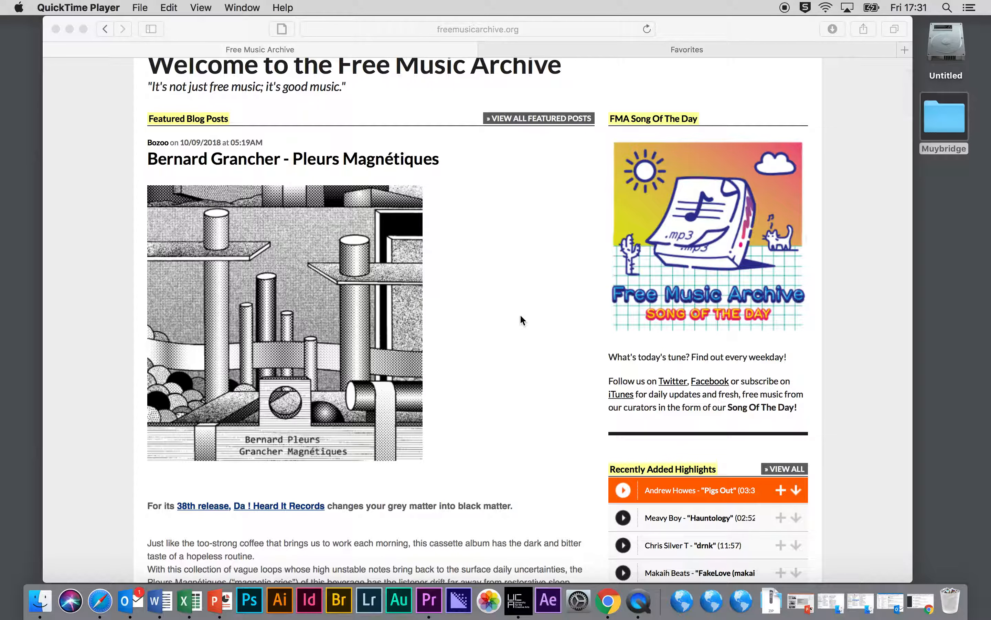
{"action": "scroll", "coordinate": [607, 478], "scroll_direction": "down", "scroll_amount": 8}
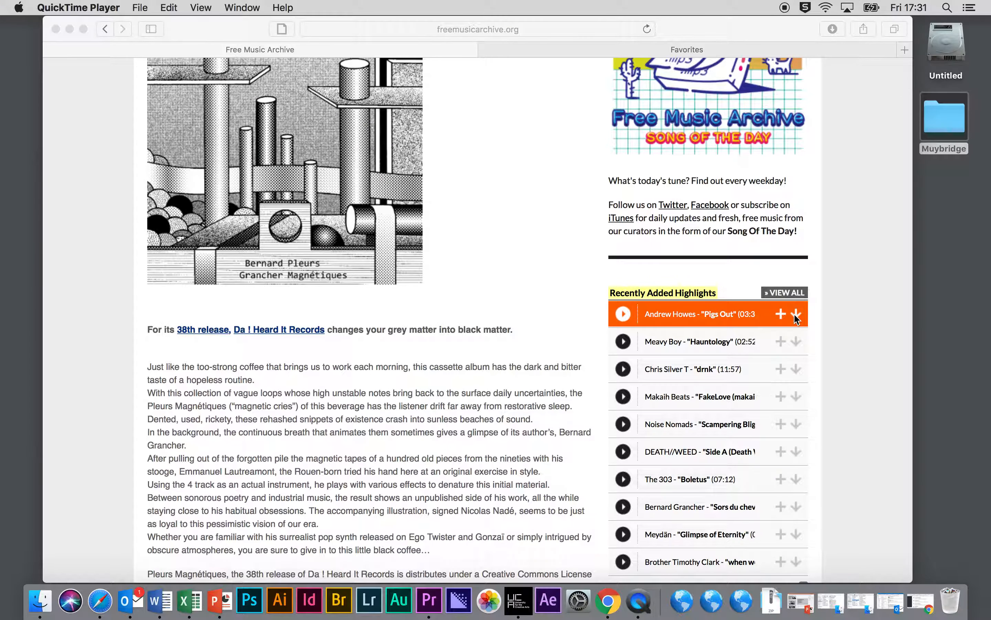
{"action": "left_click", "coordinate": [796, 318]}
{"action": "left_click", "coordinate": [797, 319]}
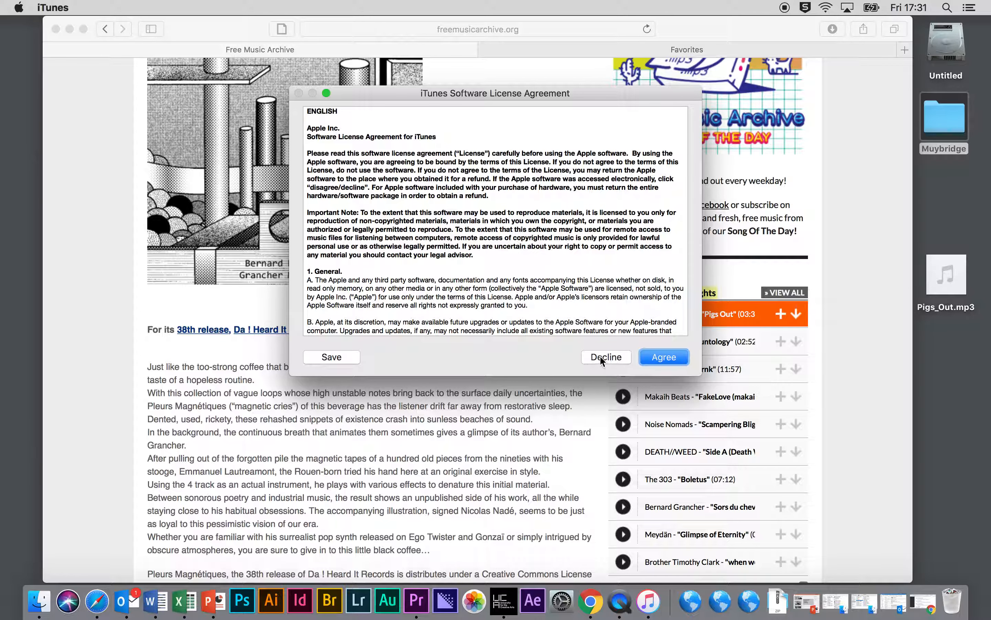
{"action": "left_click", "coordinate": [613, 355]}
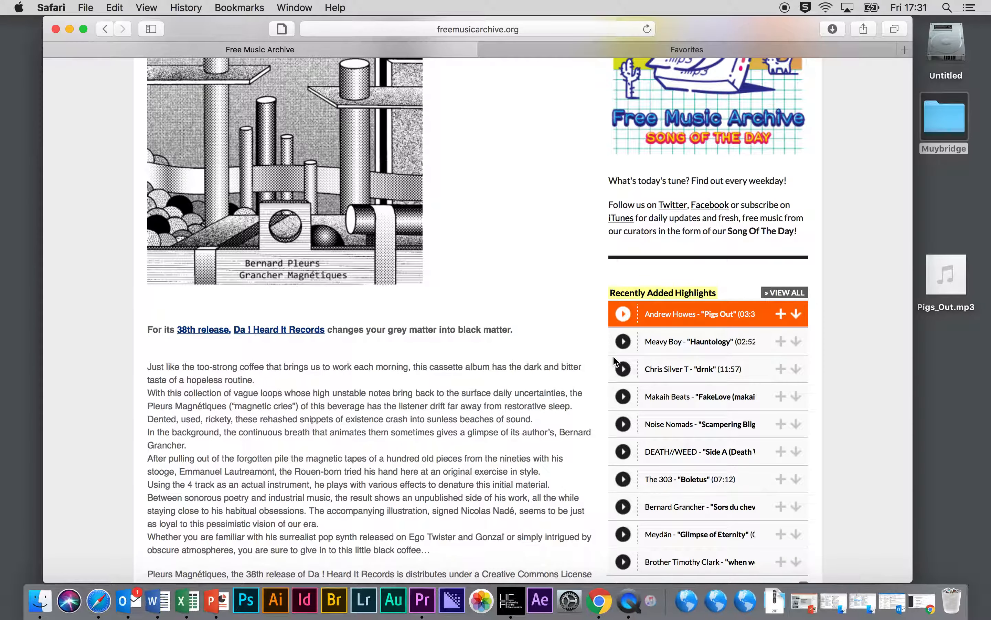
Step: Minimise the browser window and move Pigs_Out.mp3 on the desktop to just below the Muybridge folder
{"action": "left_click", "coordinate": [969, 302]}
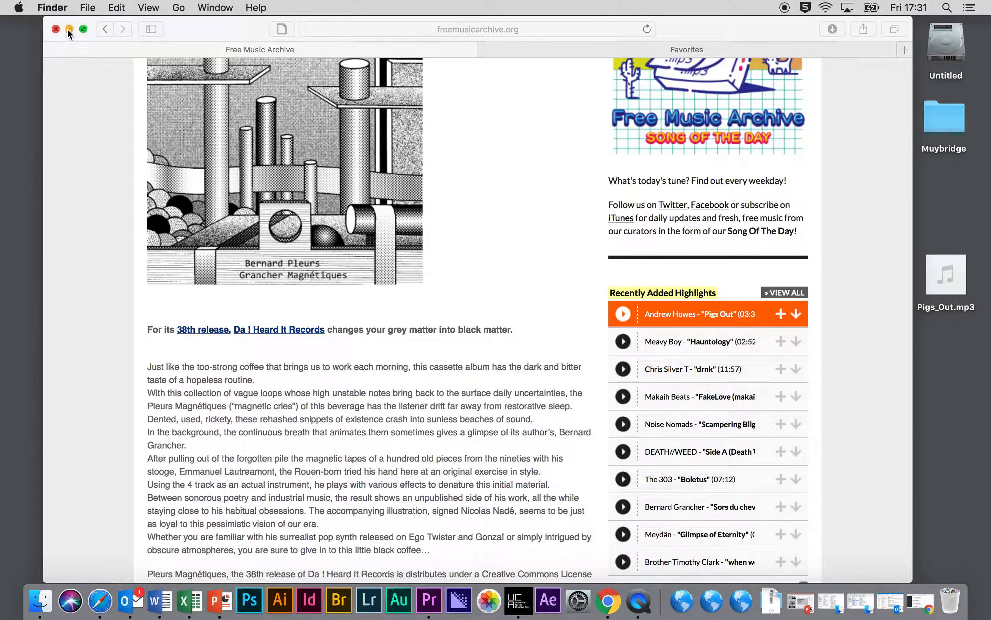
{"action": "left_click", "coordinate": [68, 29]}
{"action": "left_click", "coordinate": [961, 291]}
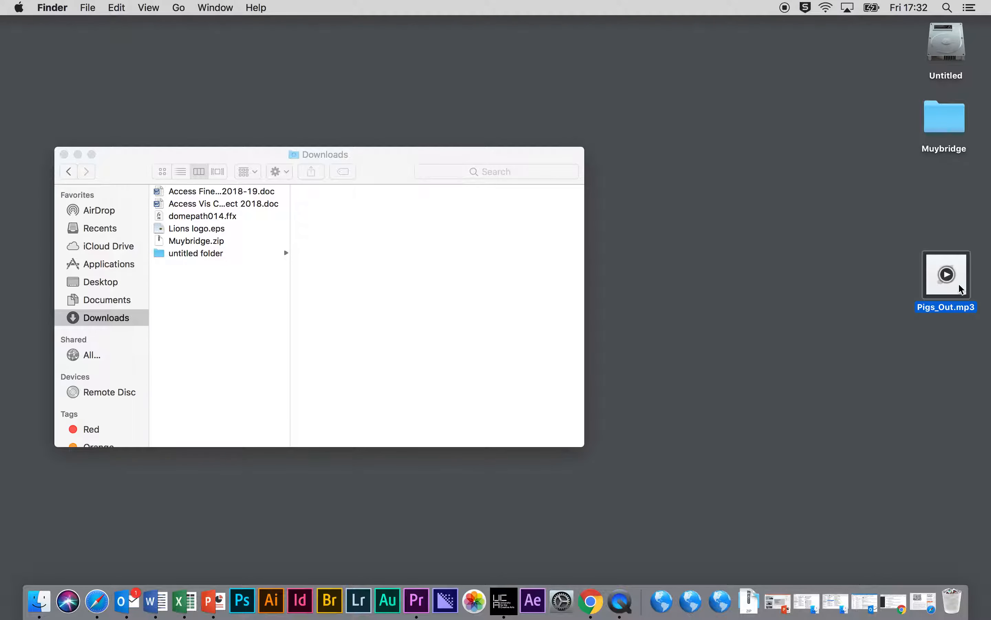
{"action": "left_click_drag", "start_coordinate": [960, 291], "coordinate": [950, 228]}
Step: Open the Muybridge folder from the desktop and show the contents of its Bird Images subfolder
{"action": "double_click", "coordinate": [945, 120]}
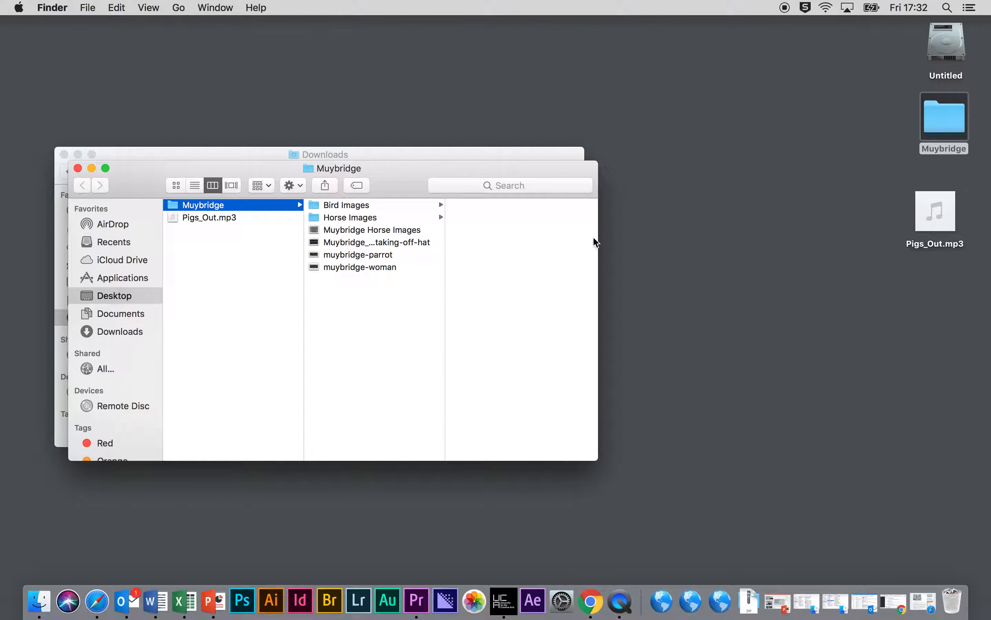
{"action": "left_click", "coordinate": [401, 208]}
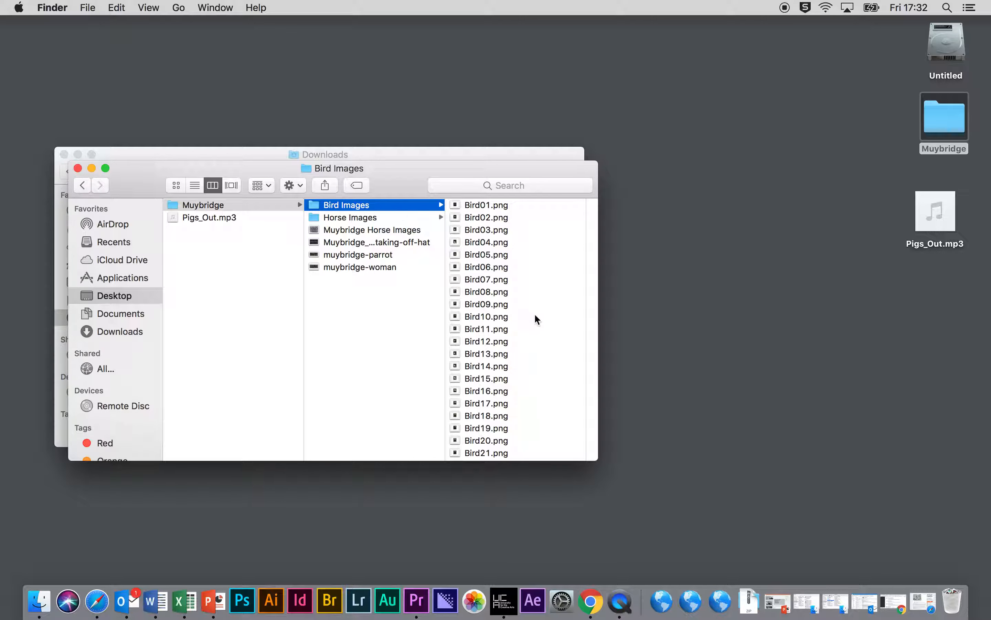
{"action": "left_click_drag", "start_coordinate": [379, 171], "coordinate": [660, 68]}
Step: Switch to Premiere Pro and start a new project named "horse"
{"action": "left_click", "coordinate": [418, 601]}
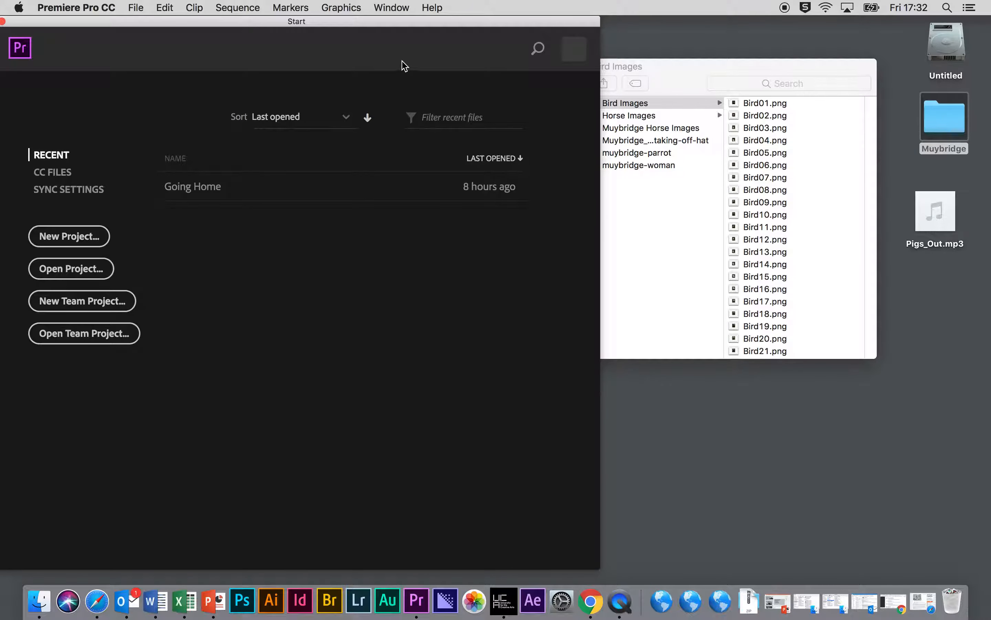
{"action": "left_click_drag", "start_coordinate": [416, 25], "coordinate": [614, 25]}
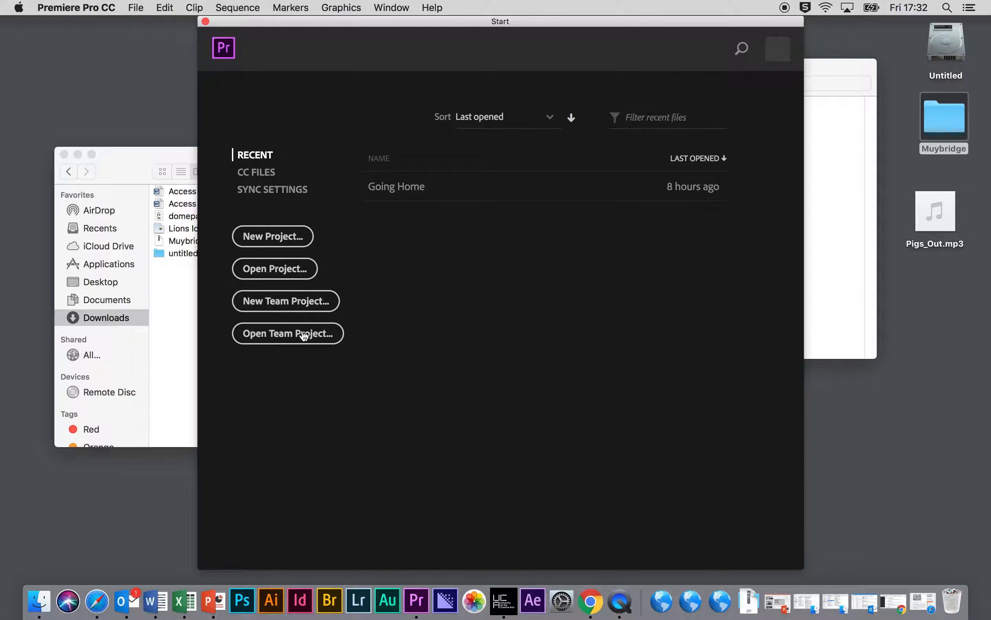
{"action": "left_click", "coordinate": [260, 243]}
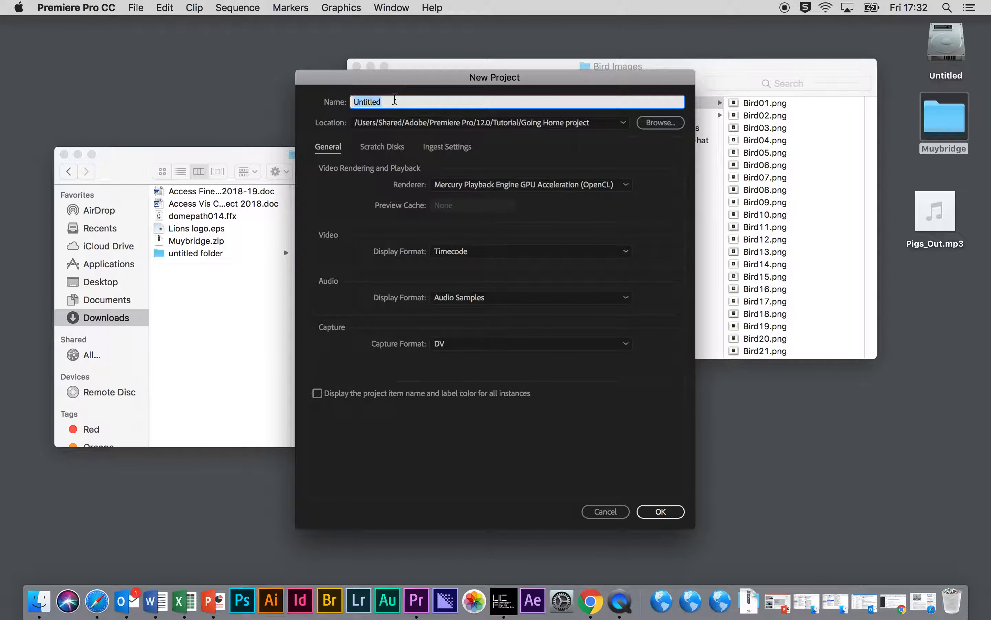
{"action": "type", "text": "horse"}
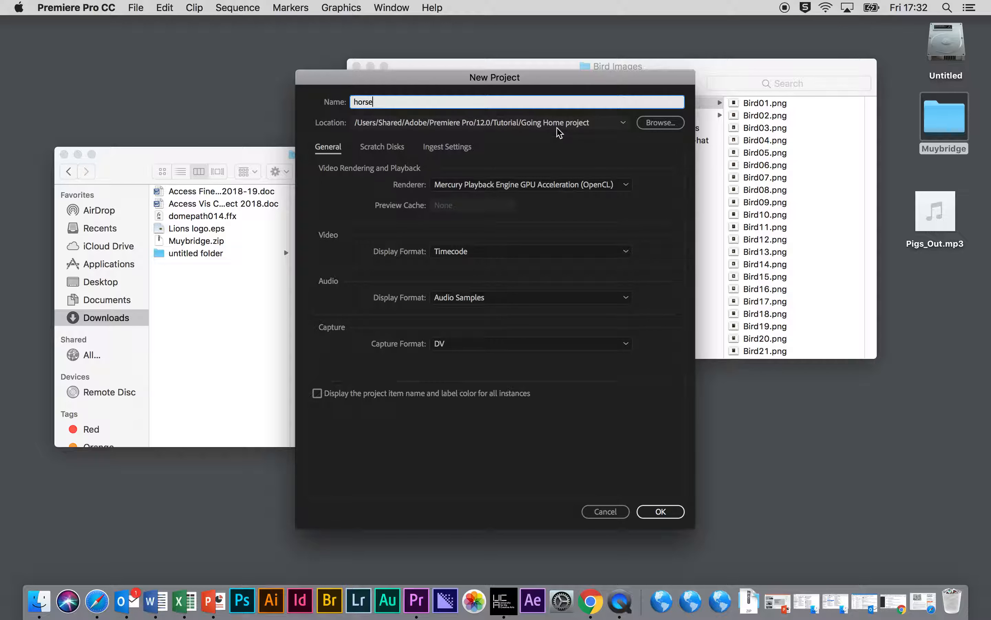
Step: Set the project's location to the Muybridge folder on the Desktop and create the project
{"action": "left_click", "coordinate": [664, 129]}
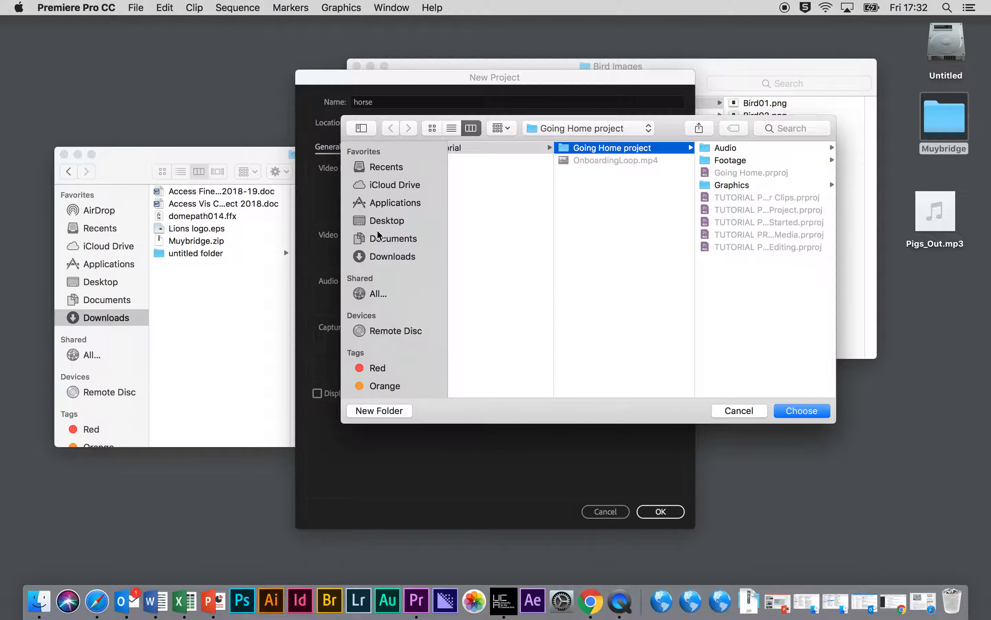
{"action": "left_click", "coordinate": [381, 221]}
{"action": "left_click", "coordinate": [495, 153]}
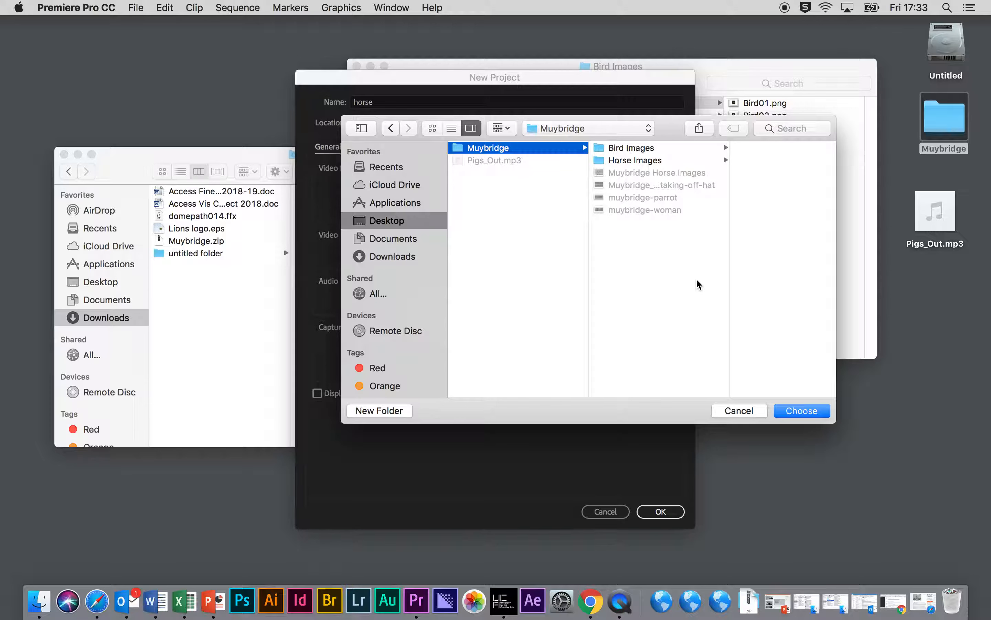
{"action": "left_click", "coordinate": [802, 411]}
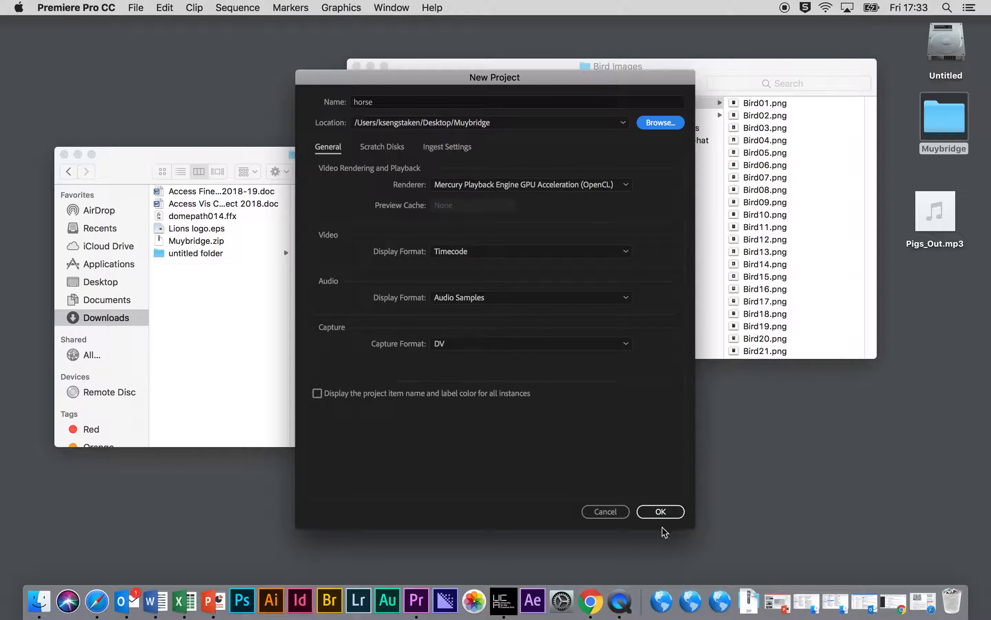
{"action": "left_click", "coordinate": [661, 511]}
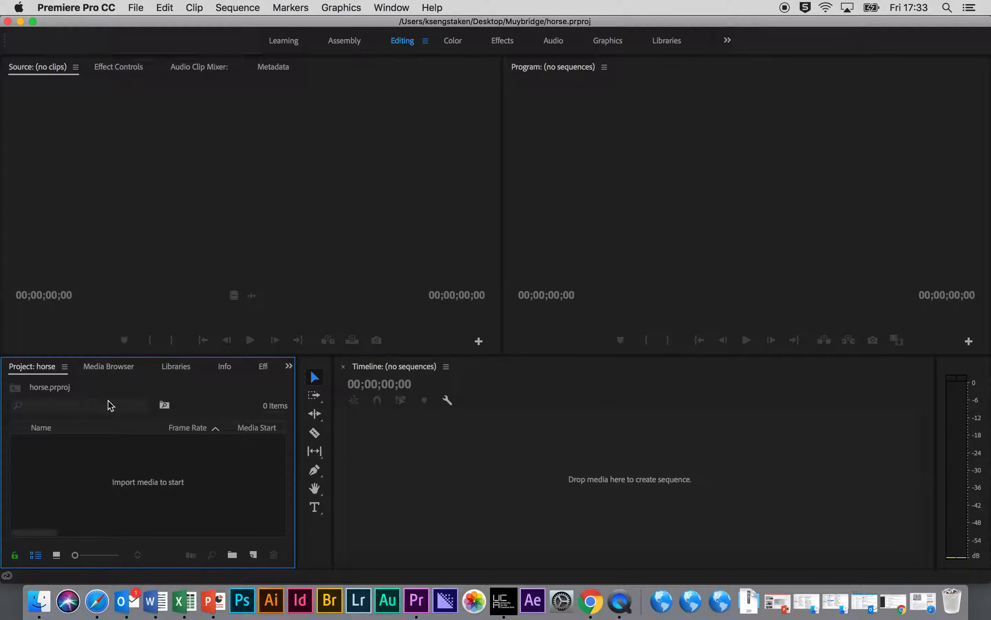
Step: Import the bird frames from the Bird Images folder as an image sequence starting at Bird01.png
{"action": "double_click", "coordinate": [171, 487]}
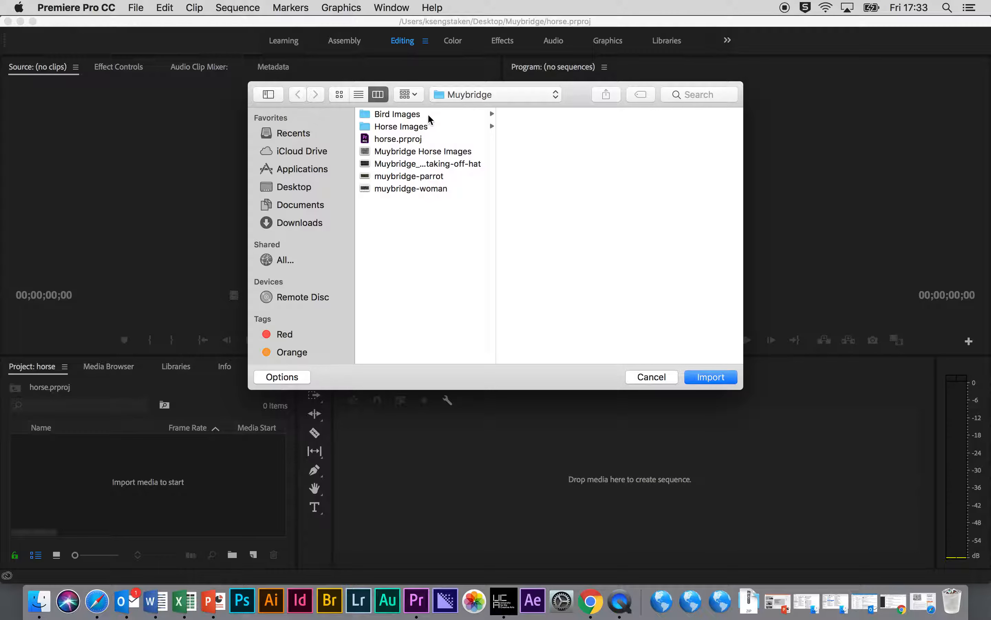
{"action": "left_click", "coordinate": [412, 176]}
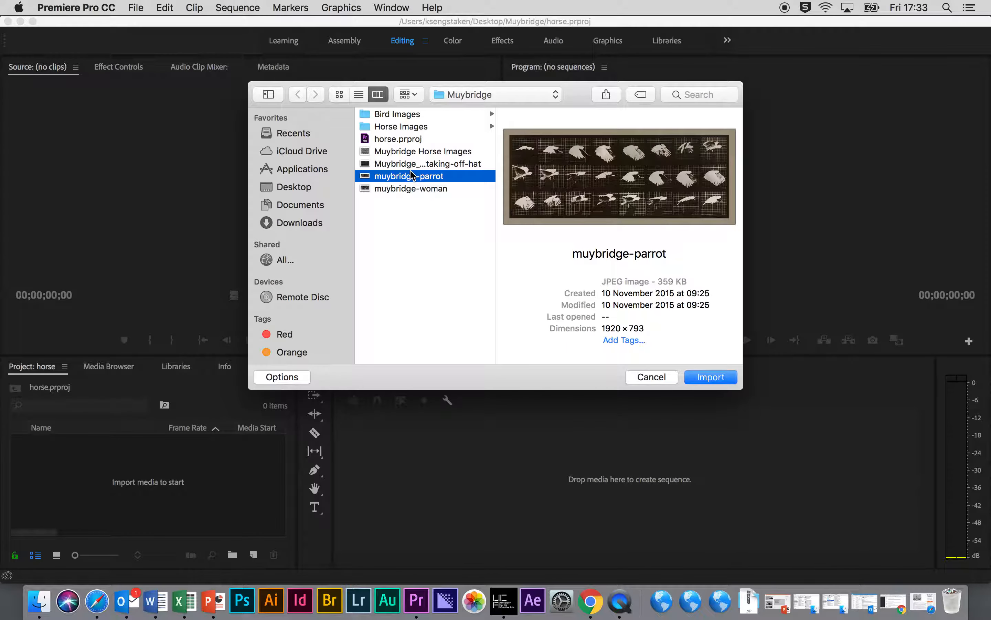
{"action": "left_click", "coordinate": [454, 119]}
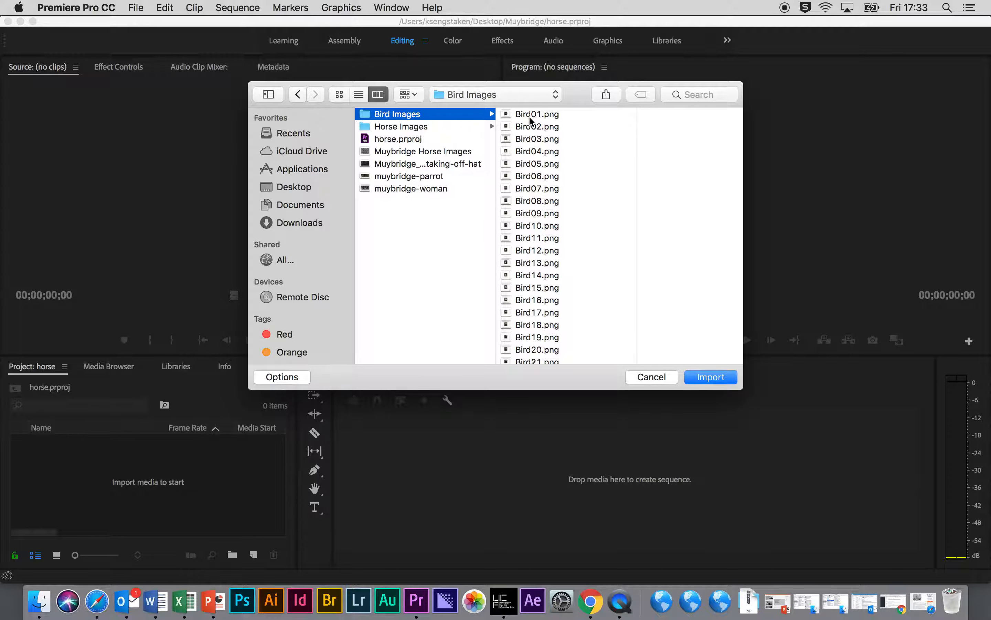
{"action": "left_click", "coordinate": [538, 113]}
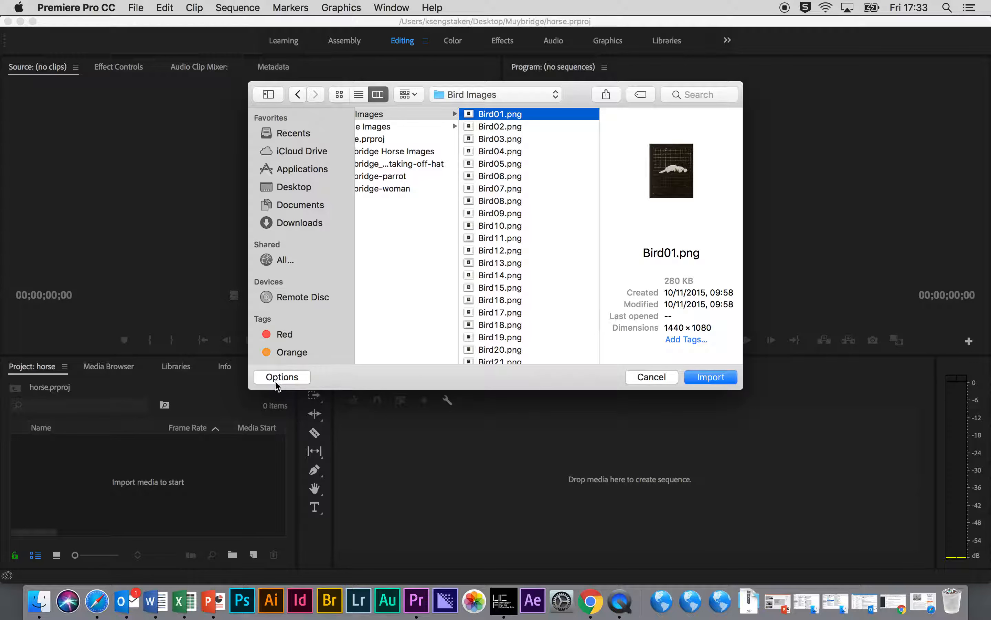
{"action": "left_click", "coordinate": [286, 377]}
{"action": "left_click", "coordinate": [461, 353]}
{"action": "scroll", "coordinate": [513, 189], "scroll_direction": "down", "scroll_amount": 4}
{"action": "scroll", "coordinate": [533, 262], "scroll_direction": "up", "scroll_amount": 3}
{"action": "scroll", "coordinate": [513, 263], "scroll_direction": "down", "scroll_amount": 3}
{"action": "scroll", "coordinate": [508, 205], "scroll_direction": "up", "scroll_amount": 4}
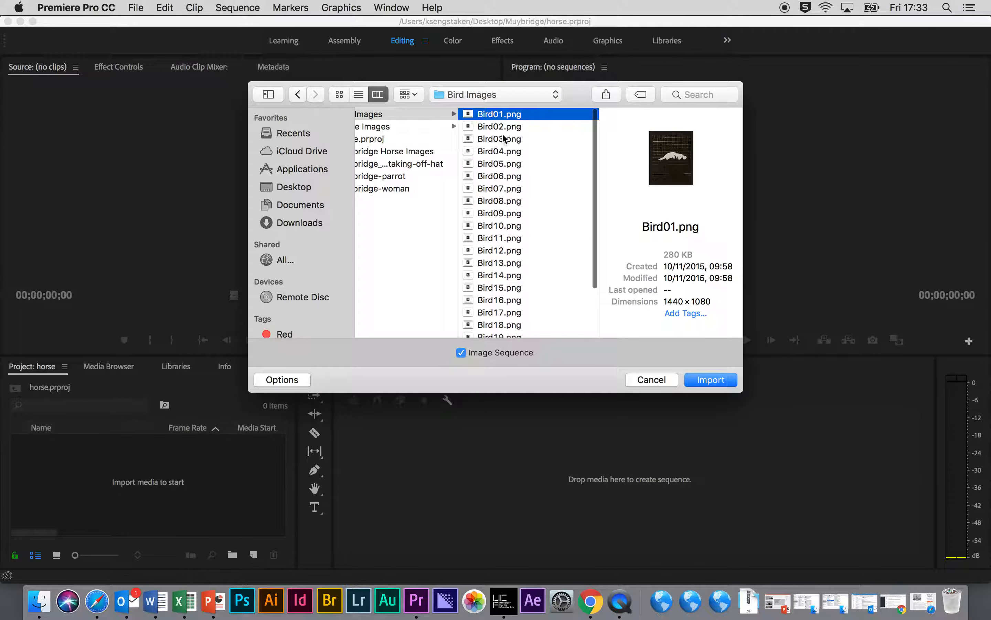
{"action": "scroll", "coordinate": [531, 323], "scroll_direction": "down", "scroll_amount": 3}
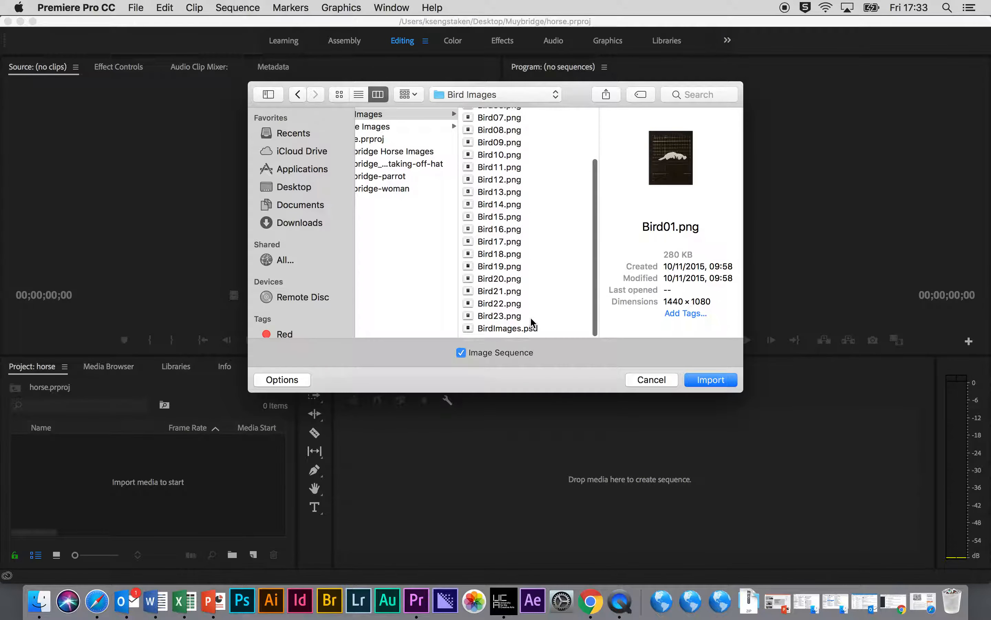
{"action": "left_click", "coordinate": [712, 381]}
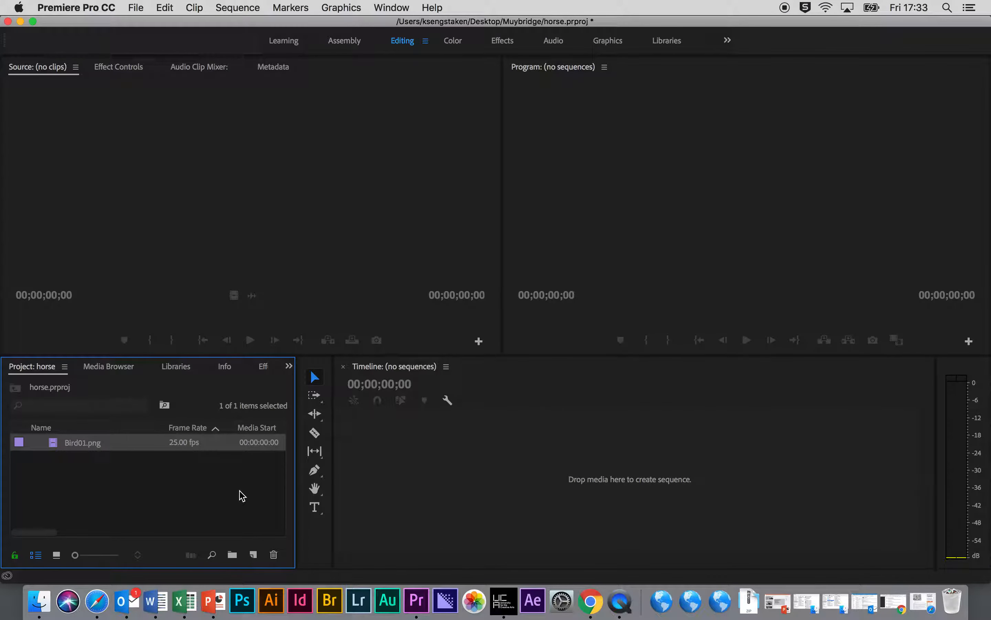
Step: Import the horse frames from the Horse Images folder as an image sequence starting at Horse01.png
{"action": "double_click", "coordinate": [225, 493]}
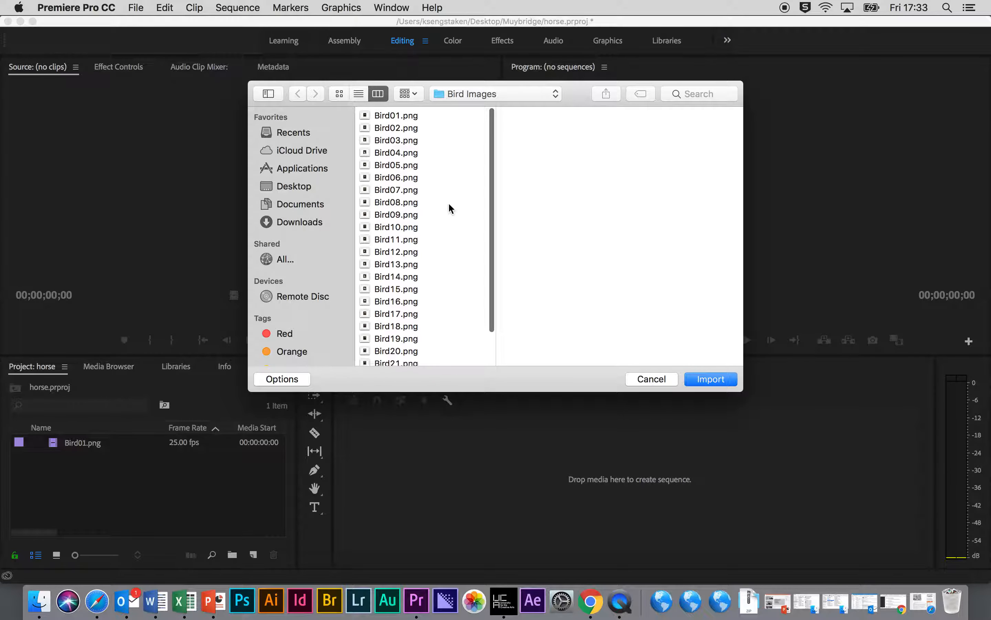
{"action": "left_click", "coordinate": [483, 94]}
{"action": "left_click", "coordinate": [483, 109]}
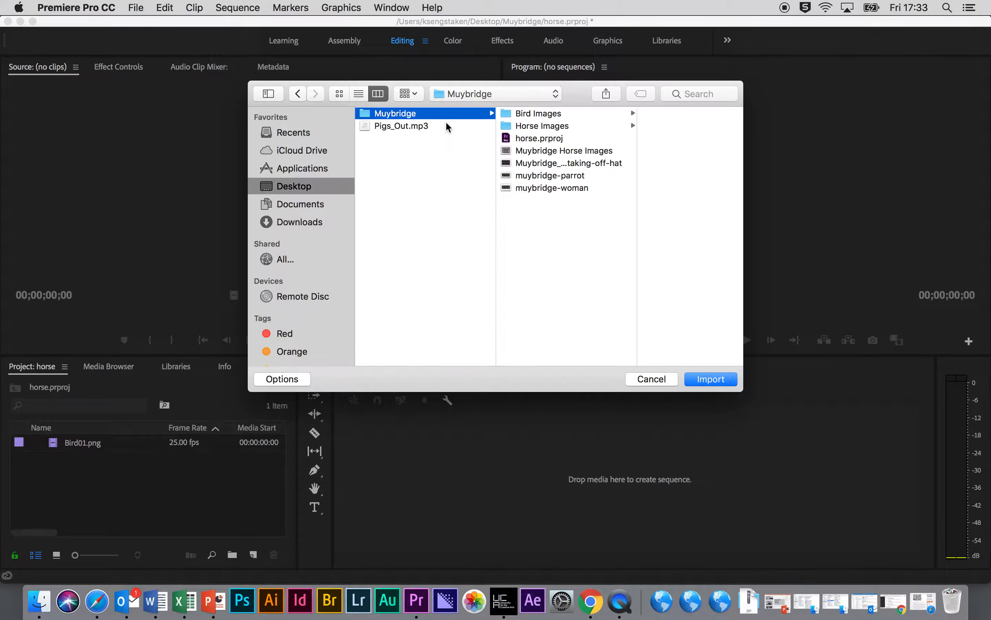
{"action": "left_click", "coordinate": [553, 126]}
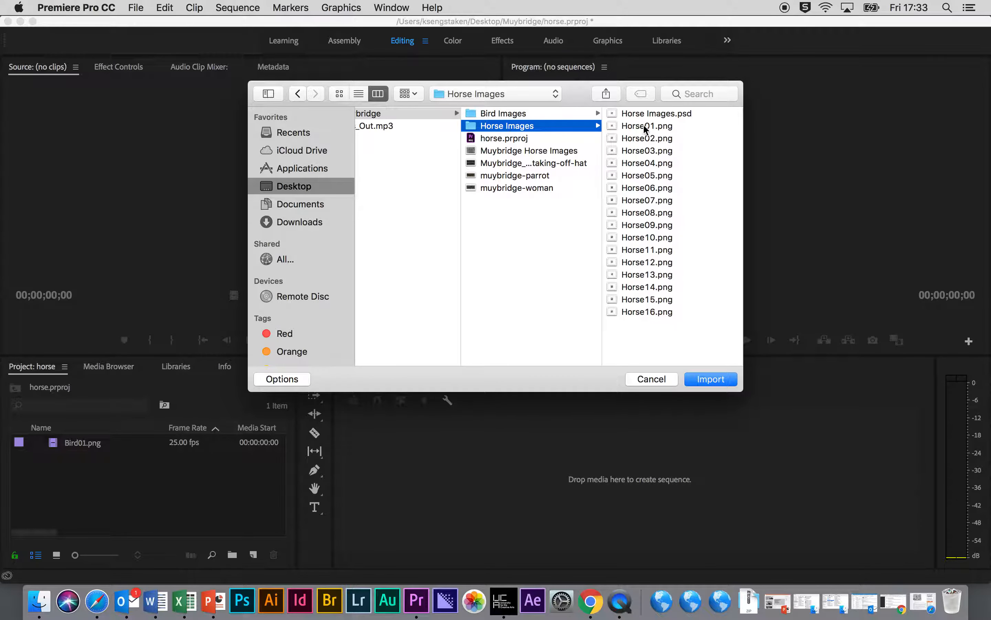
{"action": "left_click", "coordinate": [645, 129]}
{"action": "left_click", "coordinate": [285, 379]}
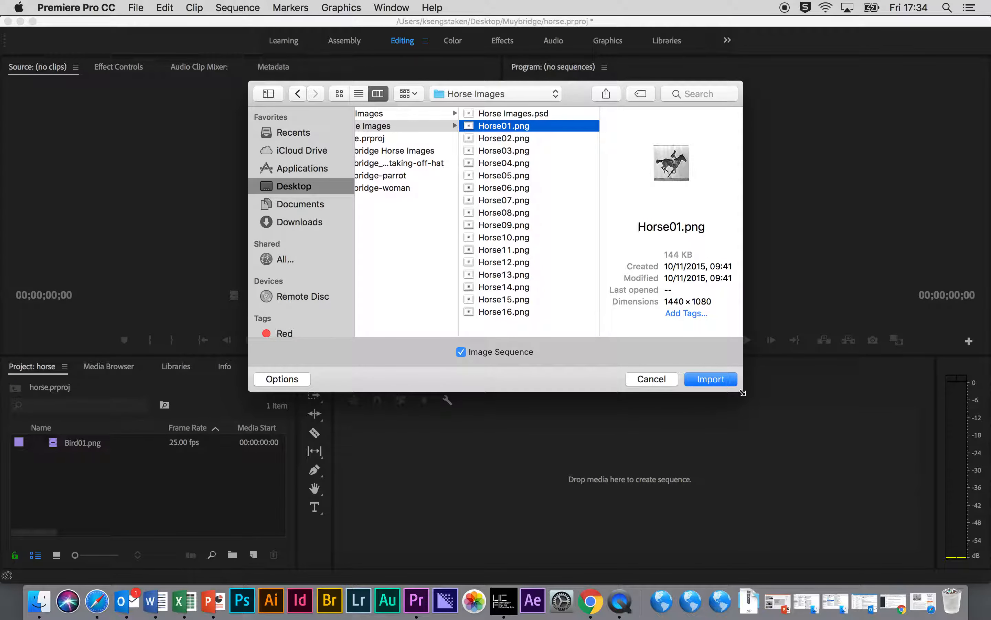
{"action": "left_click", "coordinate": [728, 382]}
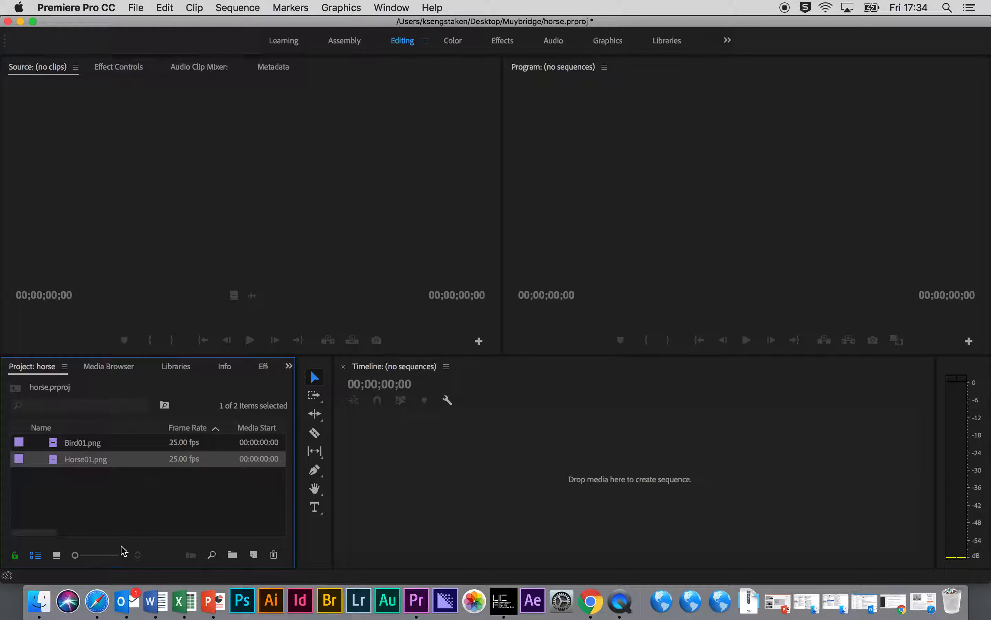
Step: Show the project items as thumbnails, then open the Horse01.png clip in the Source monitor and play it
{"action": "left_click", "coordinate": [54, 560]}
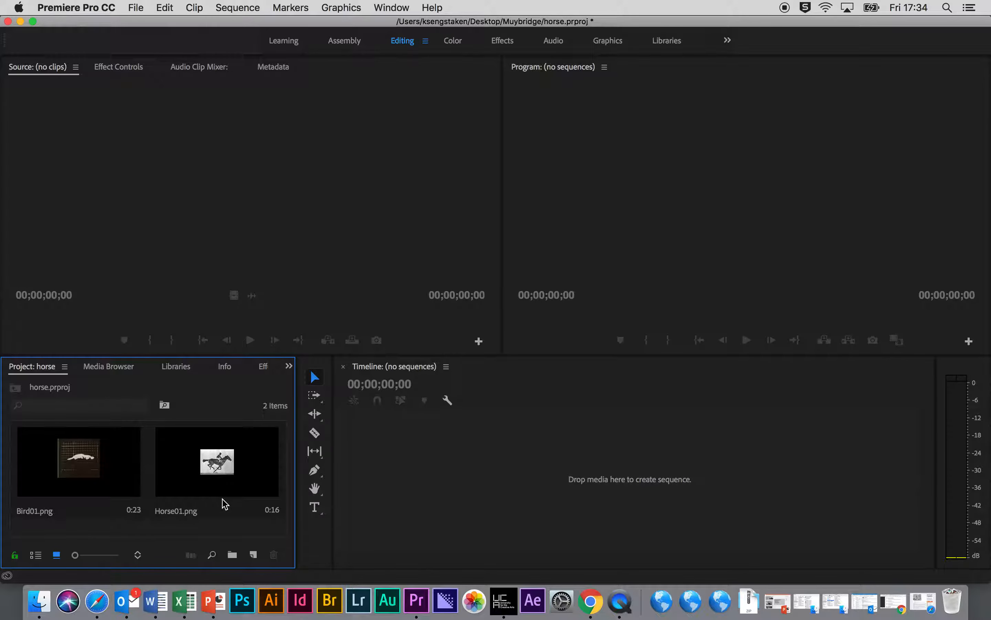
{"action": "double_click", "coordinate": [193, 470]}
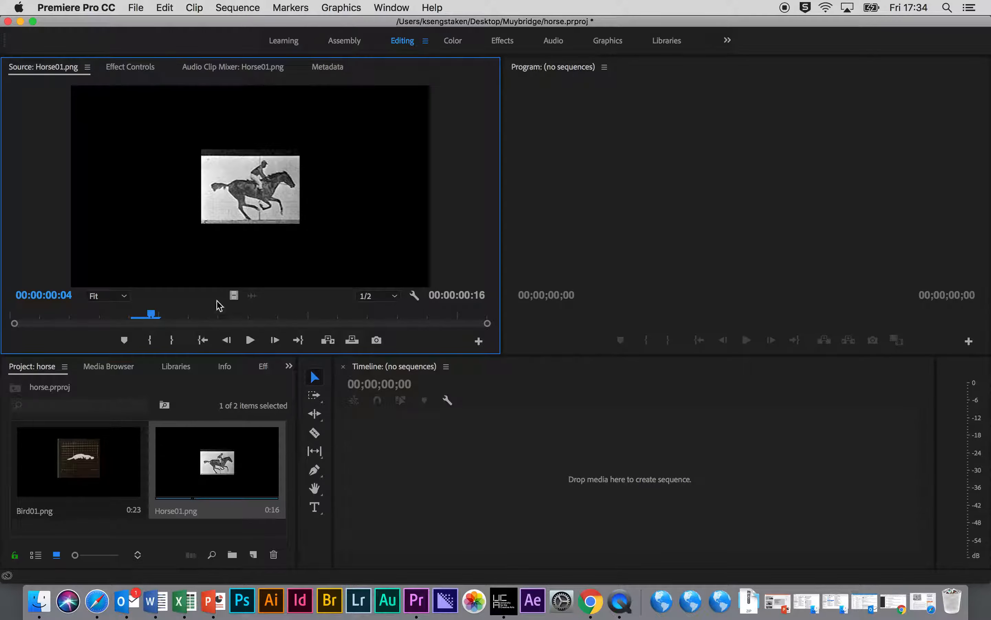
{"action": "key", "text": "space"}
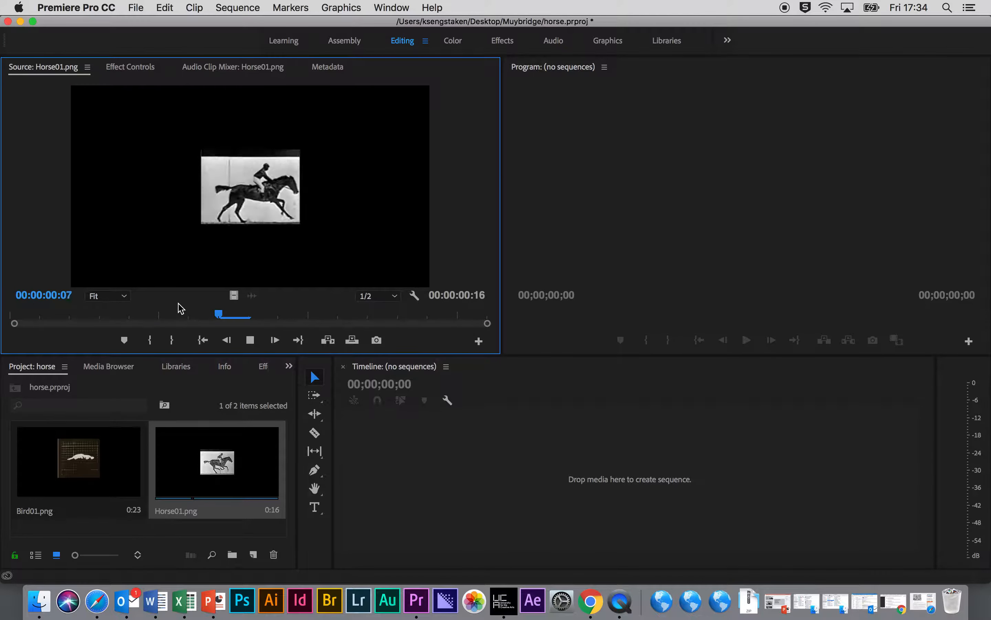
{"action": "key", "text": "space"}
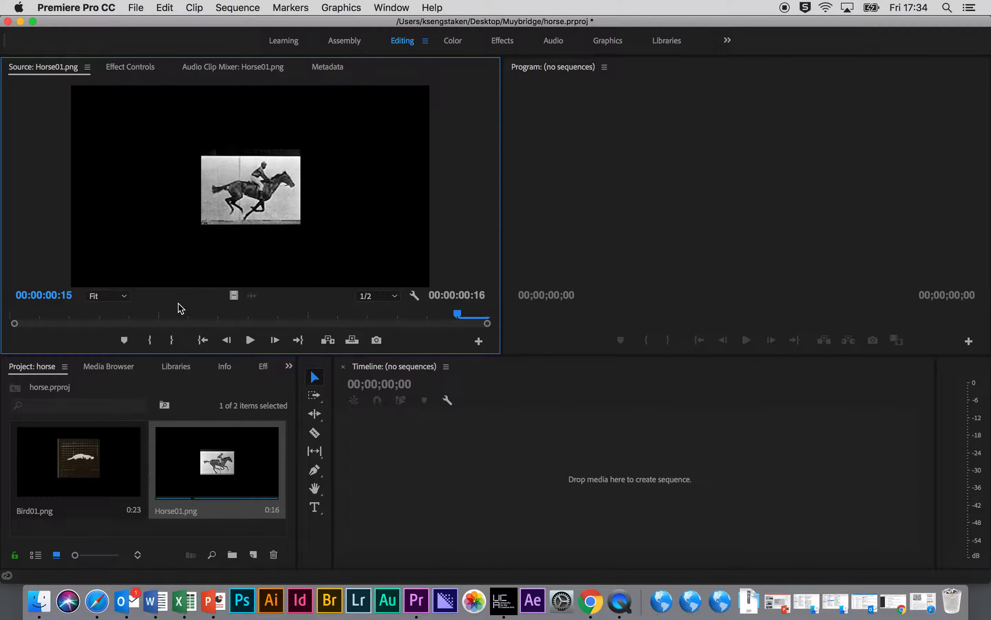
{"action": "key", "text": "space"}
{"action": "key", "text": "space"}
Step: Create a new sequence named Sequence 01 using the ARRI 1080p 24 preset
{"action": "left_click", "coordinate": [136, 7]}
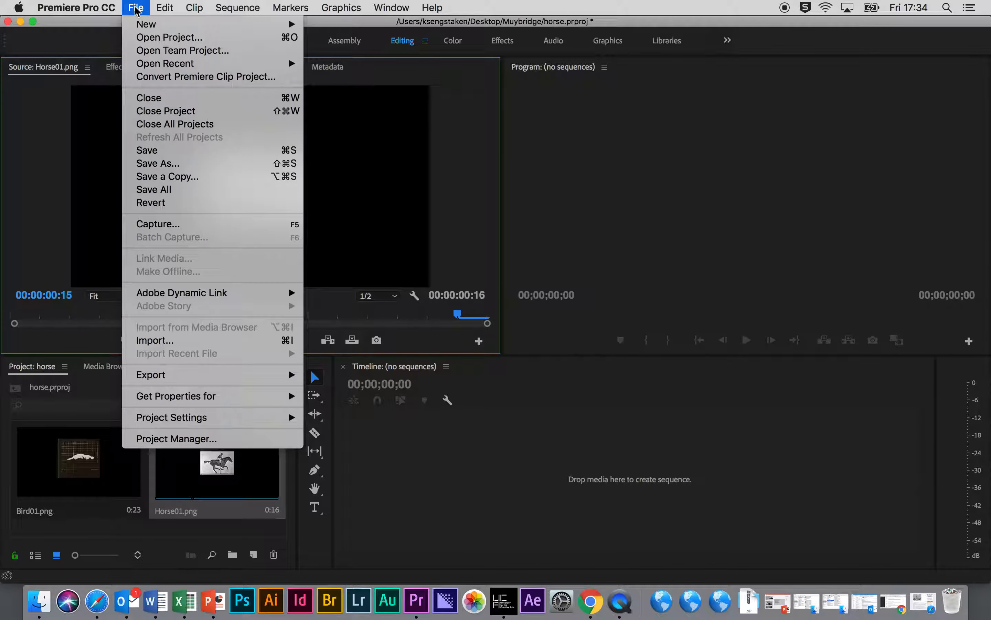
{"action": "mouse_move", "coordinate": [165, 7]}
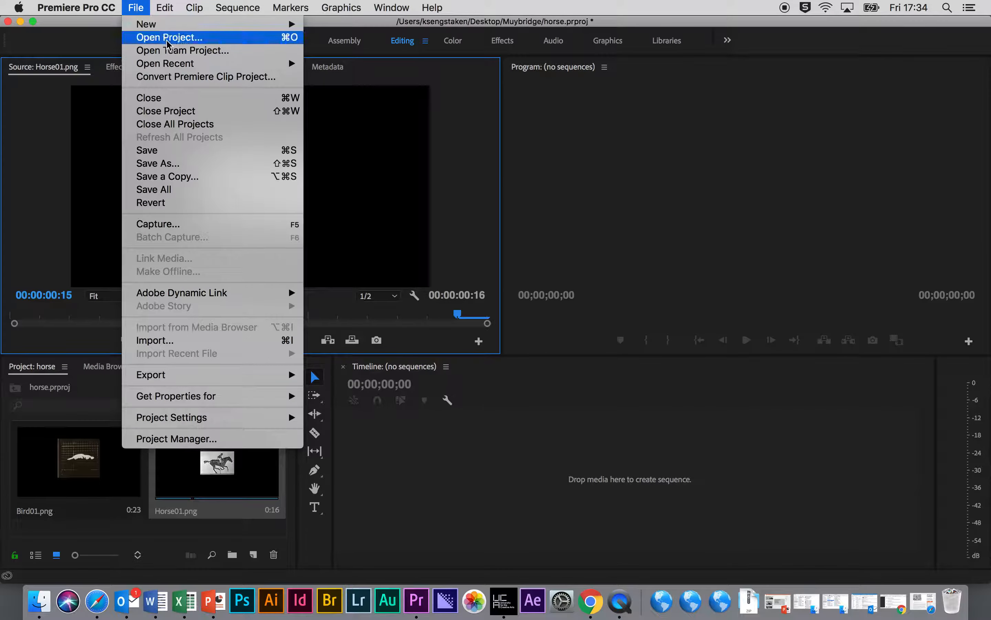
{"action": "mouse_move", "coordinate": [246, 24]}
{"action": "left_click", "coordinate": [398, 54]}
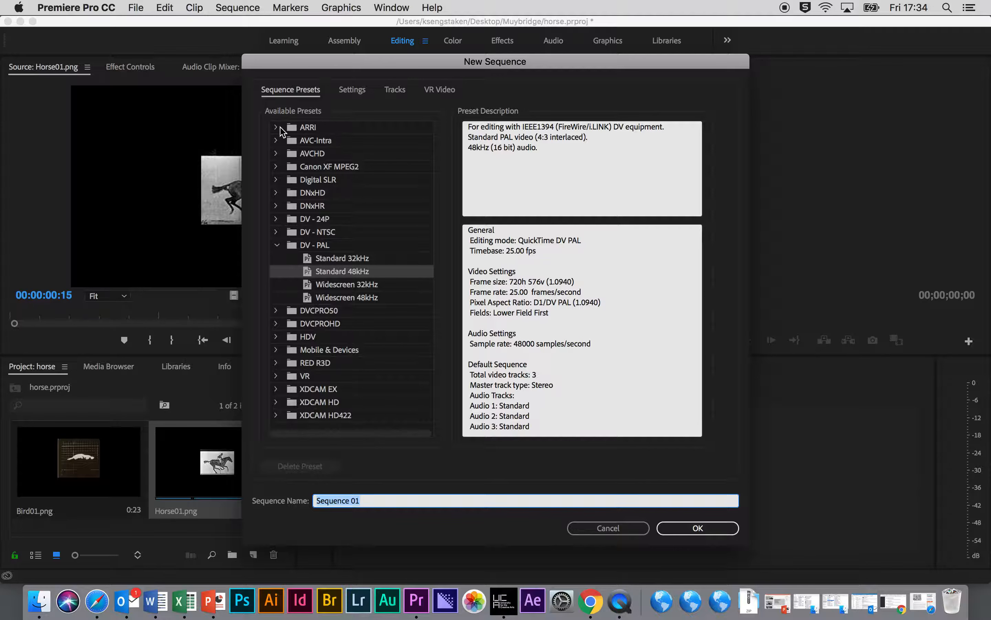
{"action": "double_click", "coordinate": [293, 130]}
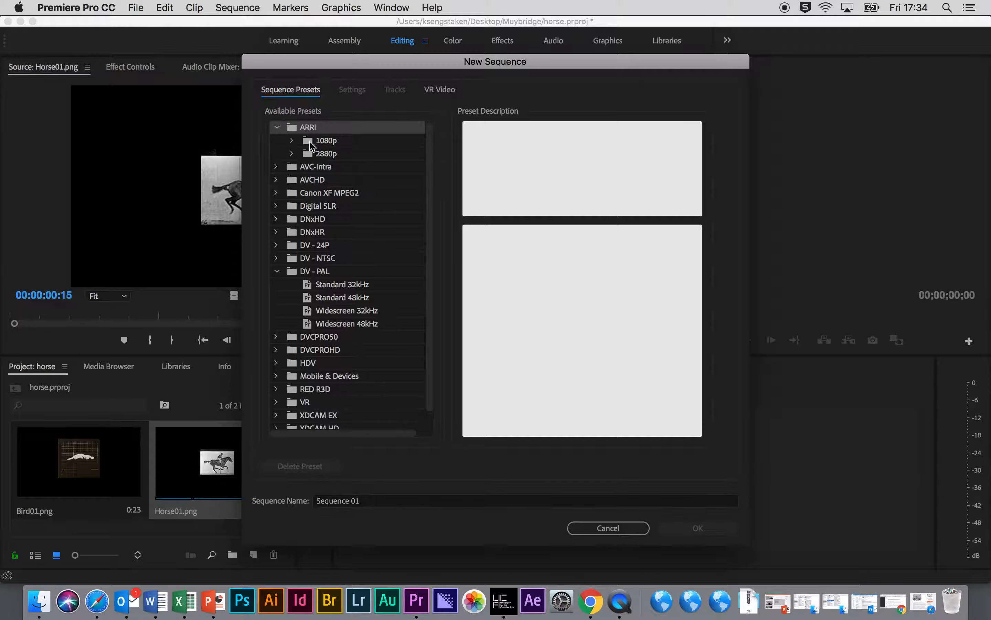
{"action": "left_click", "coordinate": [310, 143]}
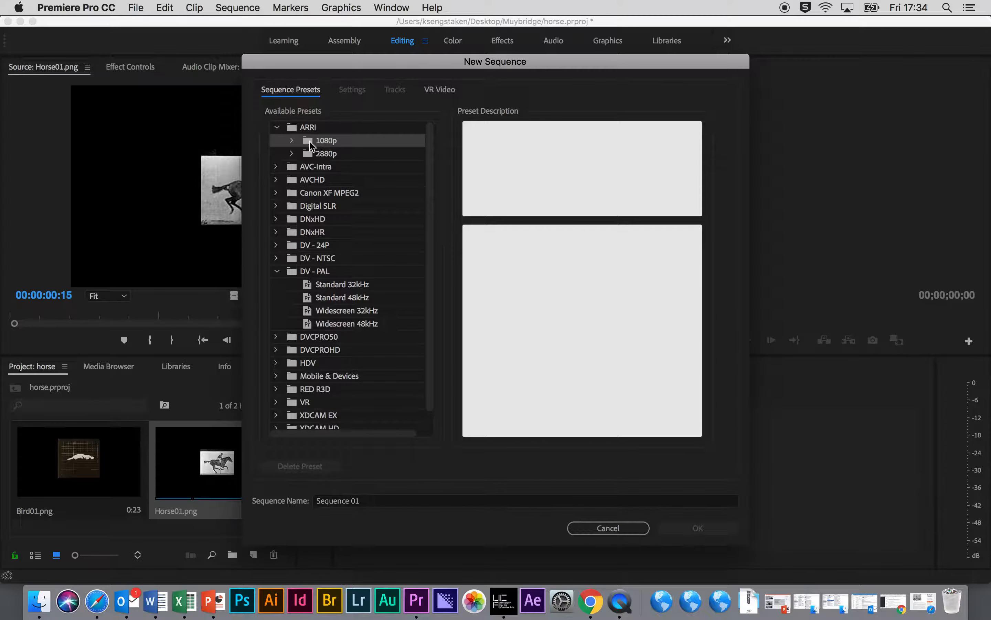
{"action": "left_click", "coordinate": [292, 140]}
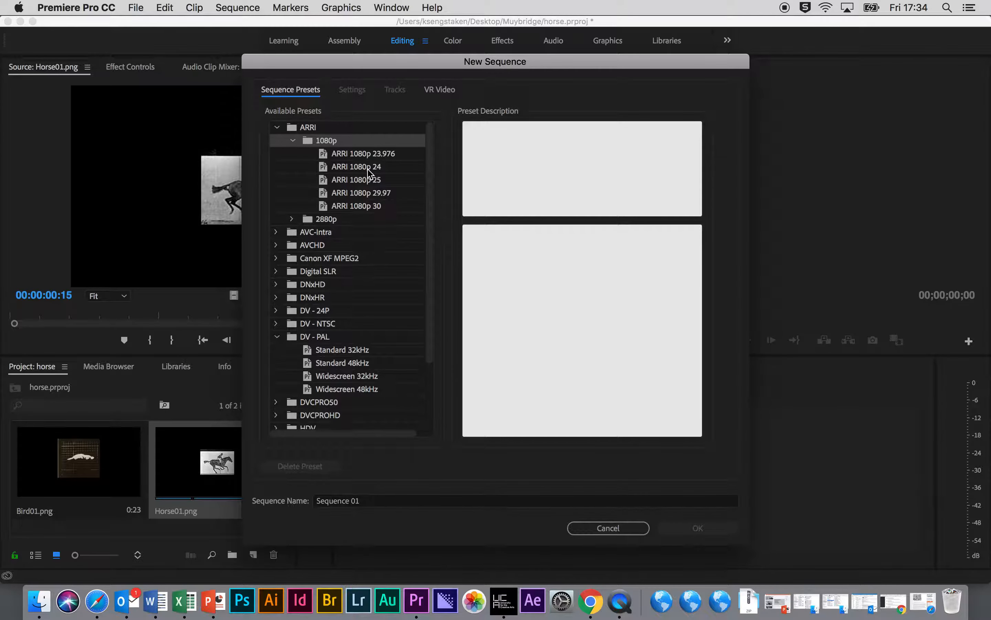
{"action": "left_click", "coordinate": [346, 172]}
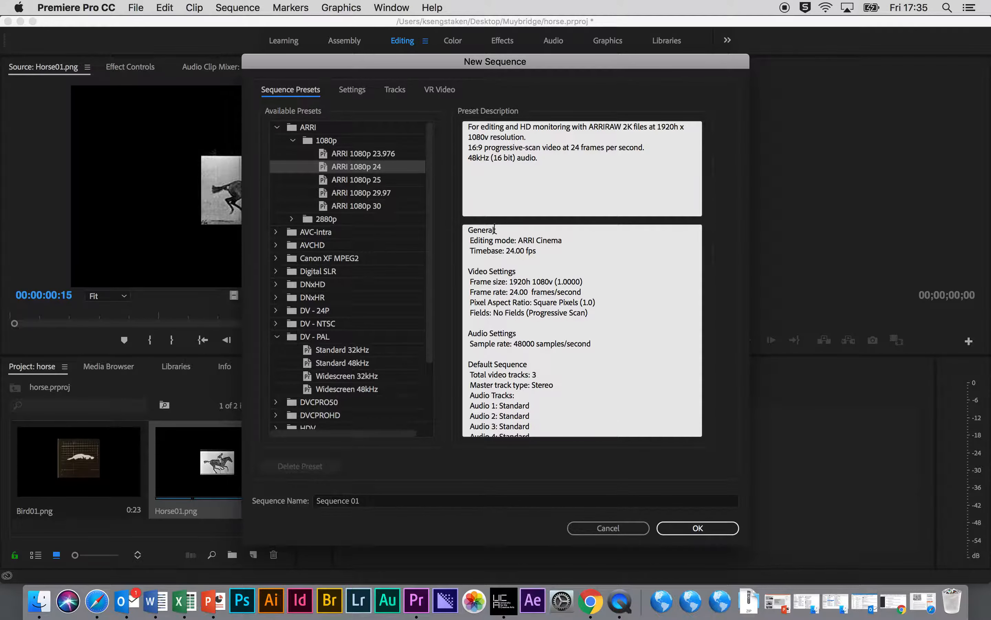
{"action": "left_click", "coordinate": [695, 532]}
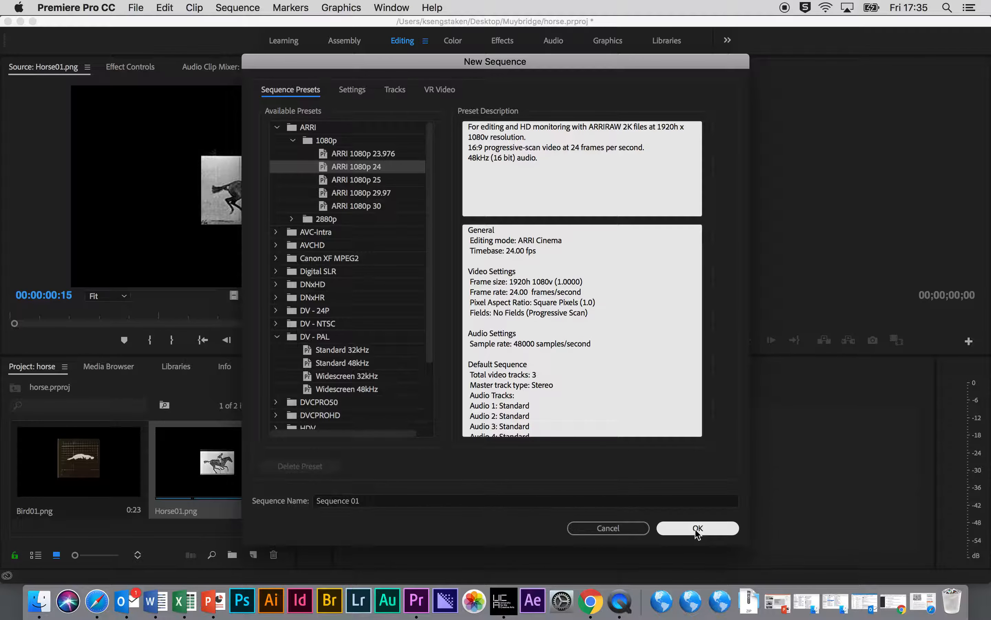
{"action": "left_click", "coordinate": [698, 528]}
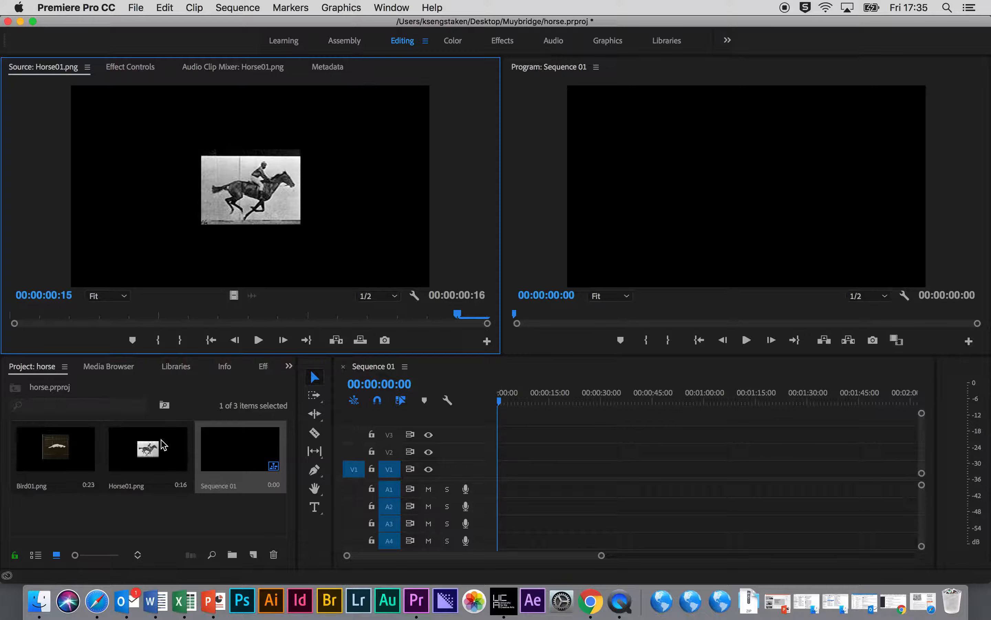
Step: Place the Horse01.png clip at the very start of video track V1 in Sequence 01
{"action": "left_click_drag", "start_coordinate": [163, 444], "coordinate": [558, 512]}
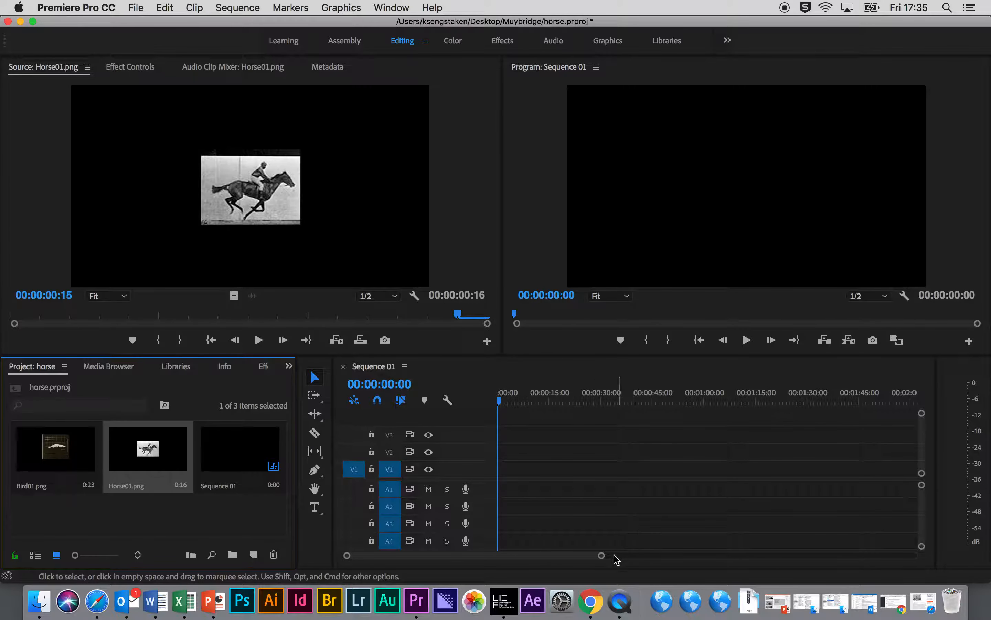
{"action": "left_click_drag", "start_coordinate": [602, 556], "coordinate": [442, 549]}
{"action": "left_click_drag", "start_coordinate": [168, 461], "coordinate": [501, 479]}
{"action": "left_click", "coordinate": [602, 333]}
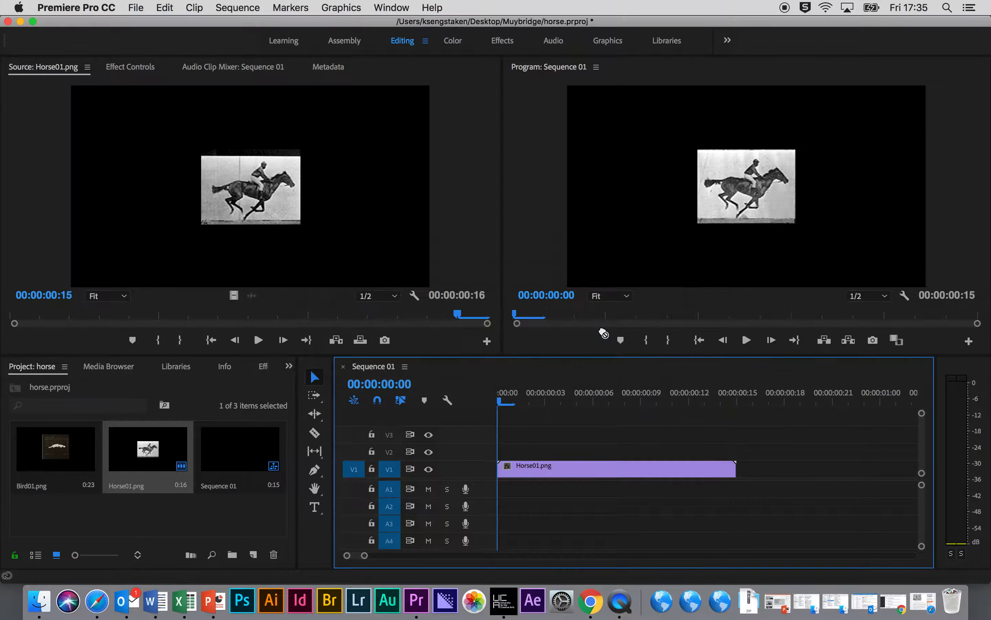
Step: Scrub through the single horse clip in the timeline and play it from the start
{"action": "left_click_drag", "start_coordinate": [547, 392], "coordinate": [610, 393]}
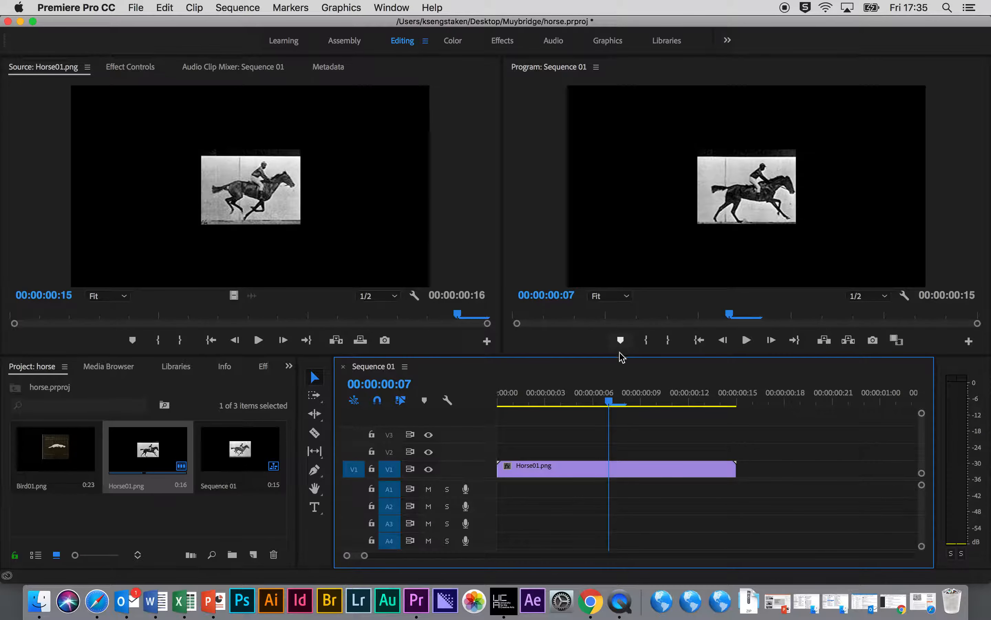
{"action": "left_click_drag", "start_coordinate": [619, 402], "coordinate": [466, 370]}
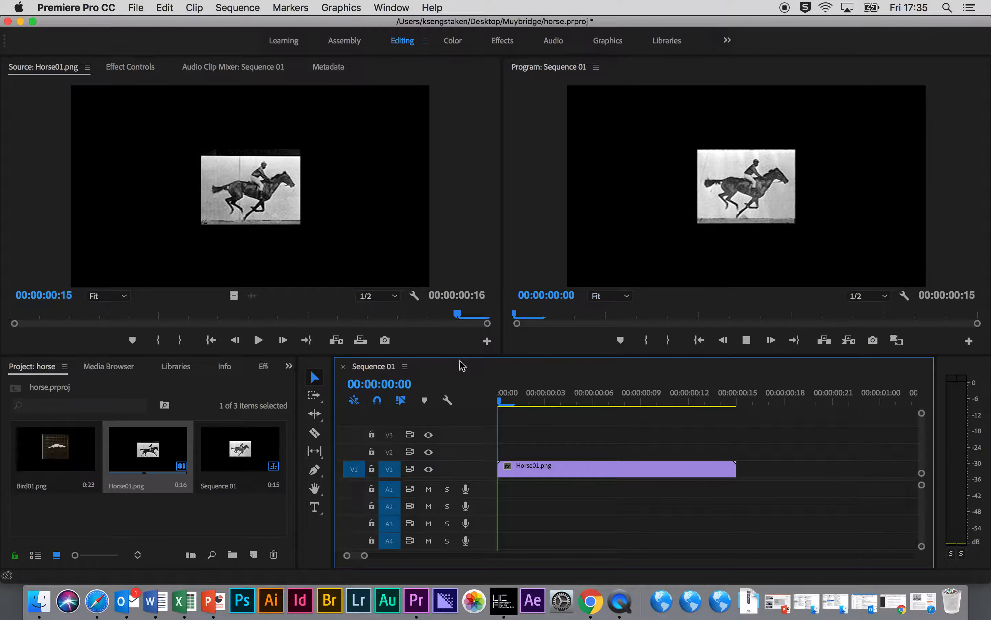
{"action": "key", "text": "space"}
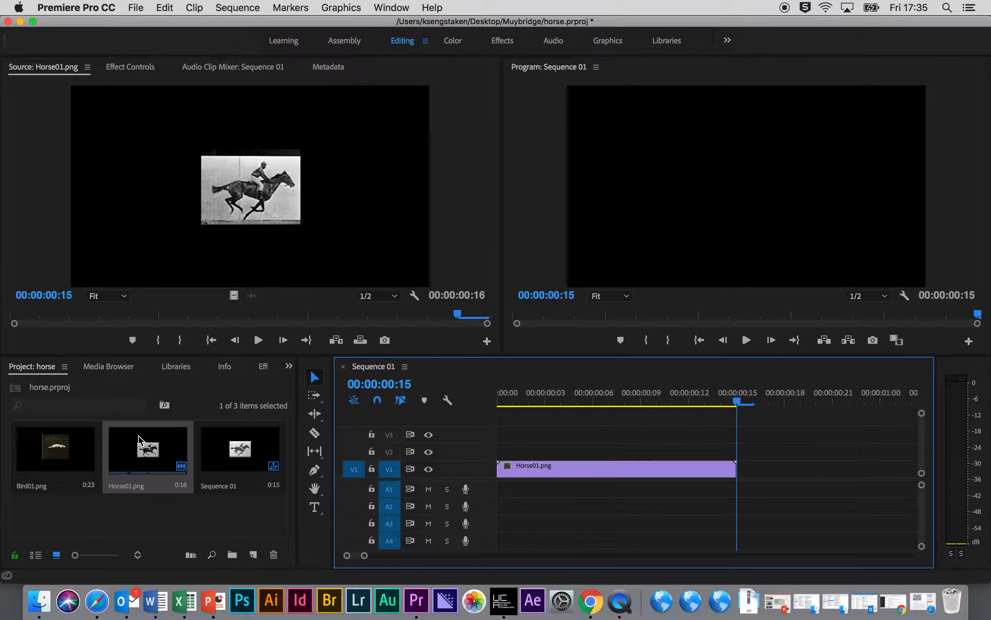
Step: Insert Horse01.png repeatedly from the Source monitor after the first clip, until 14 copies run back to back on V1
{"action": "left_click", "coordinate": [151, 435]}
{"action": "left_click", "coordinate": [227, 293]}
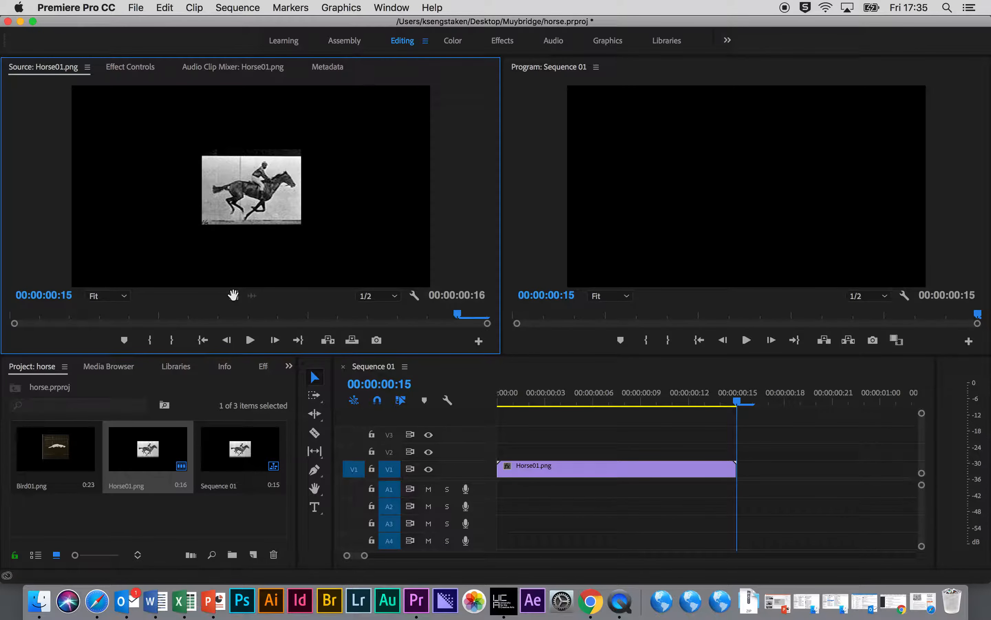
{"action": "left_click", "coordinate": [327, 340]}
{"action": "left_click", "coordinate": [328, 339]}
{"action": "left_click", "coordinate": [328, 340]}
{"action": "left_click", "coordinate": [327, 339]}
{"action": "left_click", "coordinate": [328, 340]}
{"action": "left_click", "coordinate": [328, 339]}
{"action": "left_click", "coordinate": [328, 340]}
{"action": "left_click", "coordinate": [327, 340]}
{"action": "left_click", "coordinate": [328, 339]}
{"action": "left_click", "coordinate": [327, 339]}
{"action": "left_click", "coordinate": [328, 339]}
{"action": "left_click", "coordinate": [327, 340]}
{"action": "left_click_drag", "start_coordinate": [372, 555], "coordinate": [485, 555]}
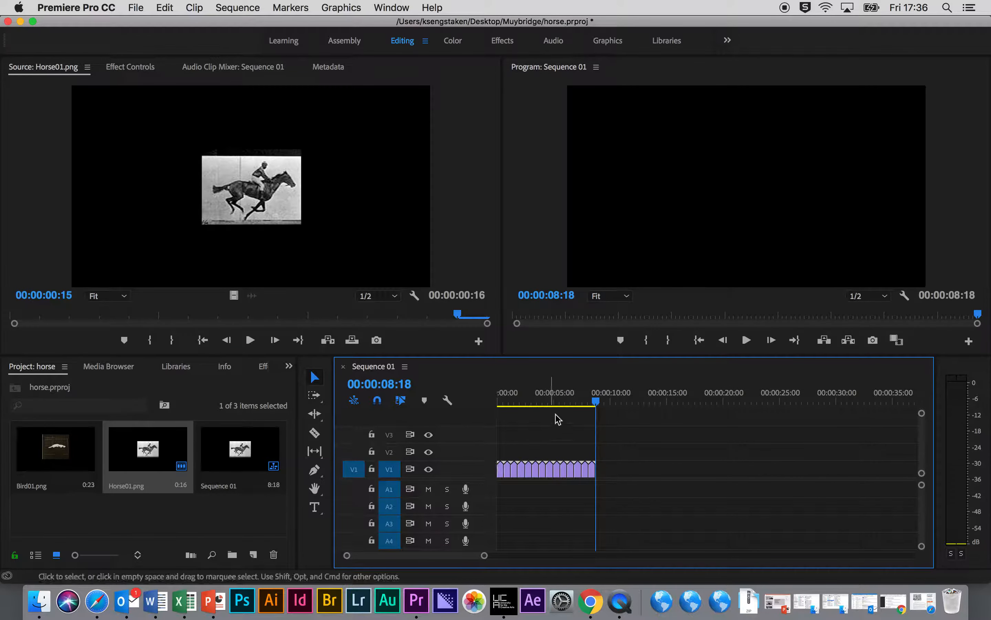
Step: Play the repeated horse clips from the start of the sequence
{"action": "left_click_drag", "start_coordinate": [594, 401], "coordinate": [355, 369]}
{"action": "key", "text": "space"}
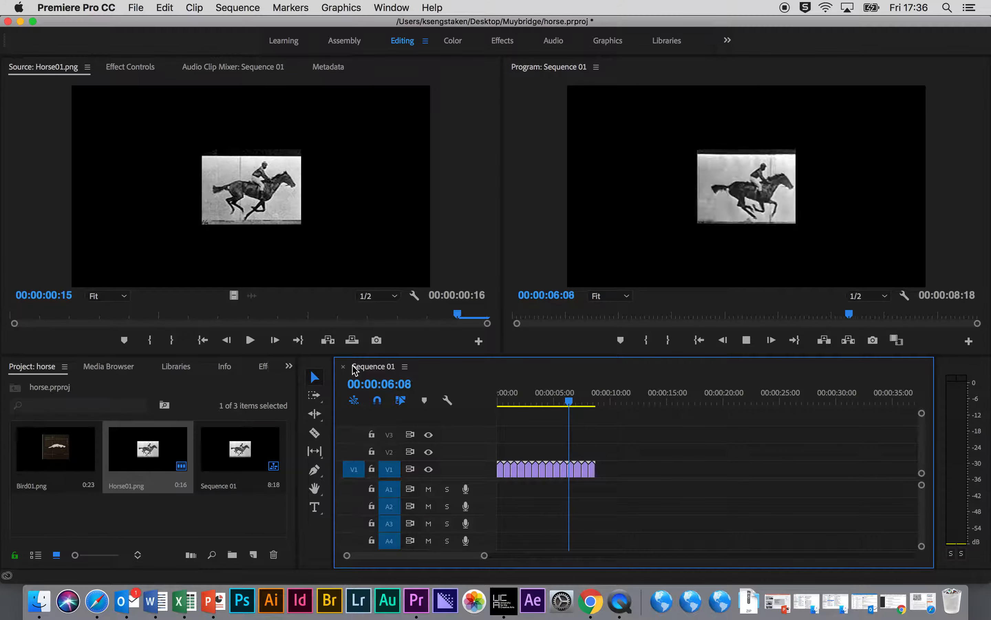
{"action": "key", "text": "space"}
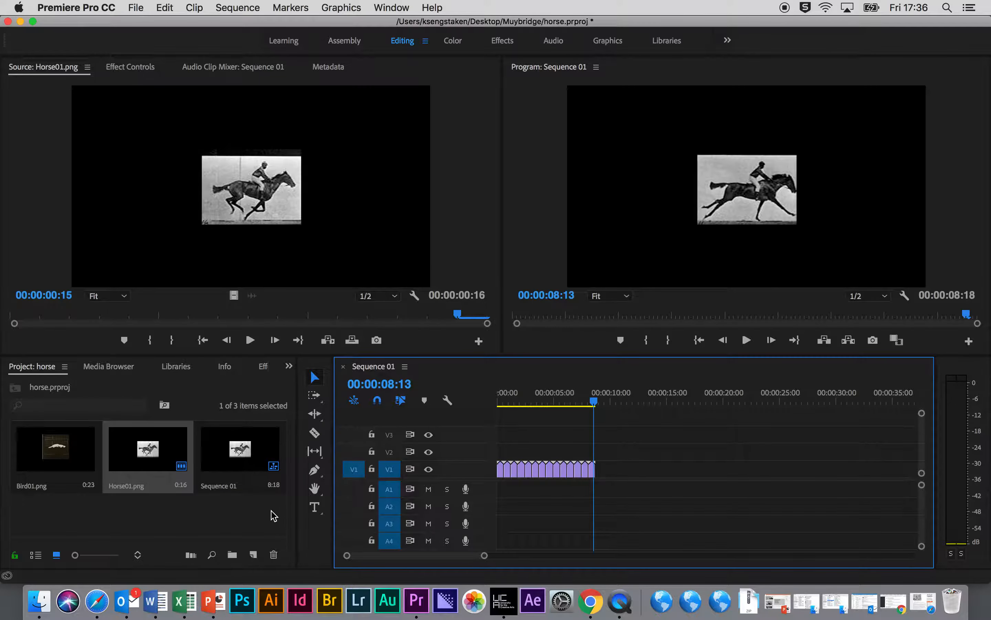
Step: Add Pigs_Out.mp3 from the Desktop folder in Finder to the start of audio track A1, and return to Premiere Pro
{"action": "left_click", "coordinate": [40, 599]}
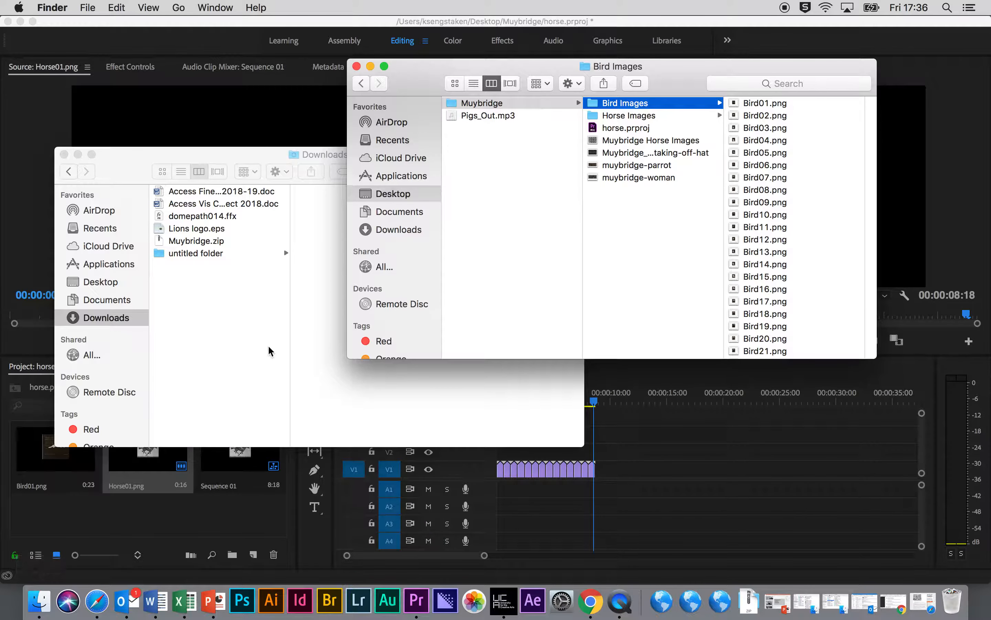
{"action": "left_click", "coordinate": [115, 289]}
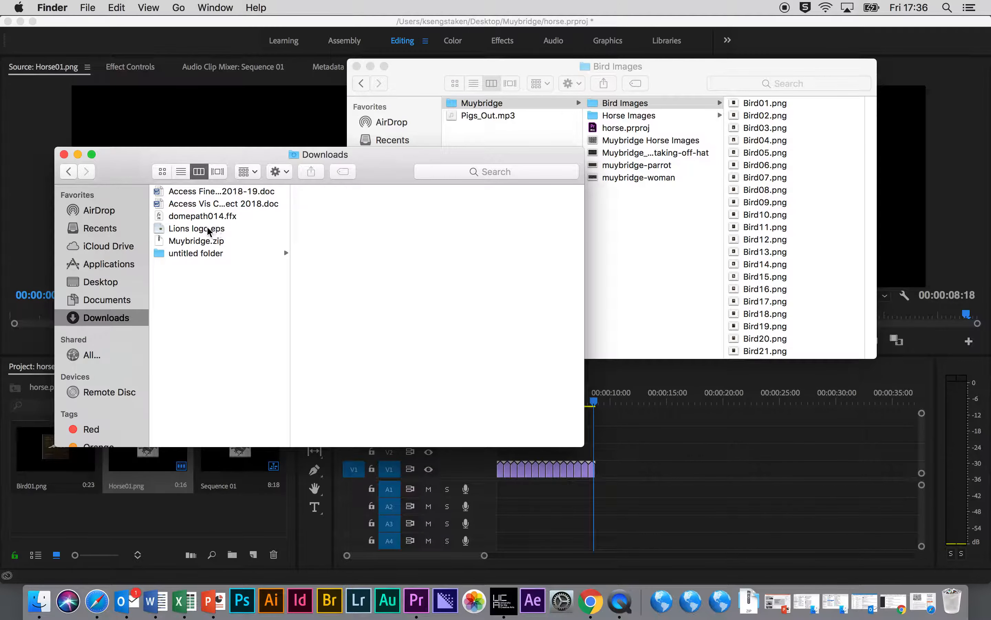
{"action": "left_click", "coordinate": [91, 283]}
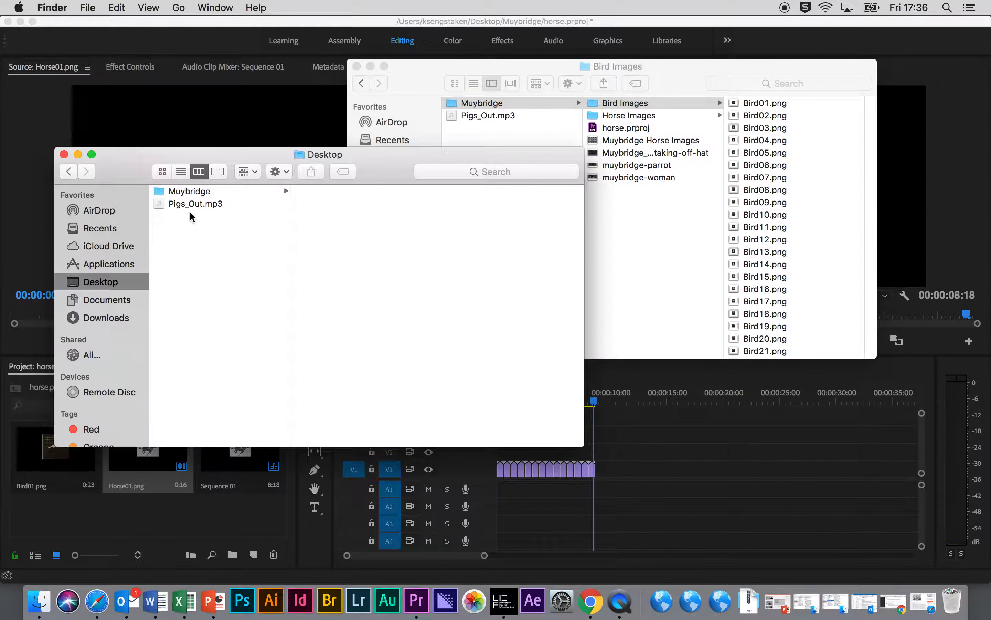
{"action": "left_click", "coordinate": [192, 204]}
{"action": "left_click_drag", "start_coordinate": [192, 205], "coordinate": [506, 492]}
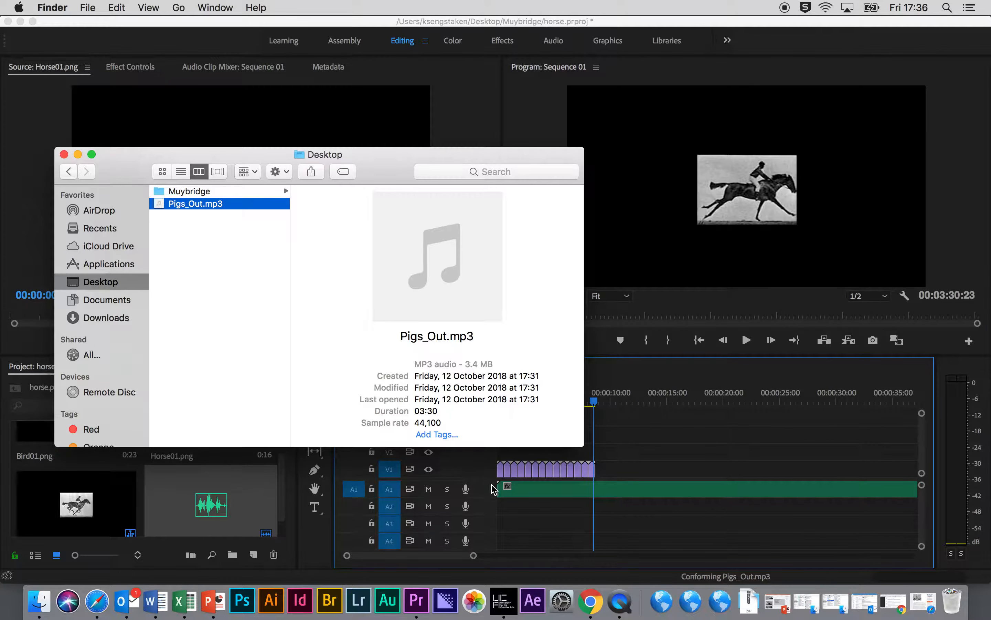
{"action": "left_click", "coordinate": [601, 471]}
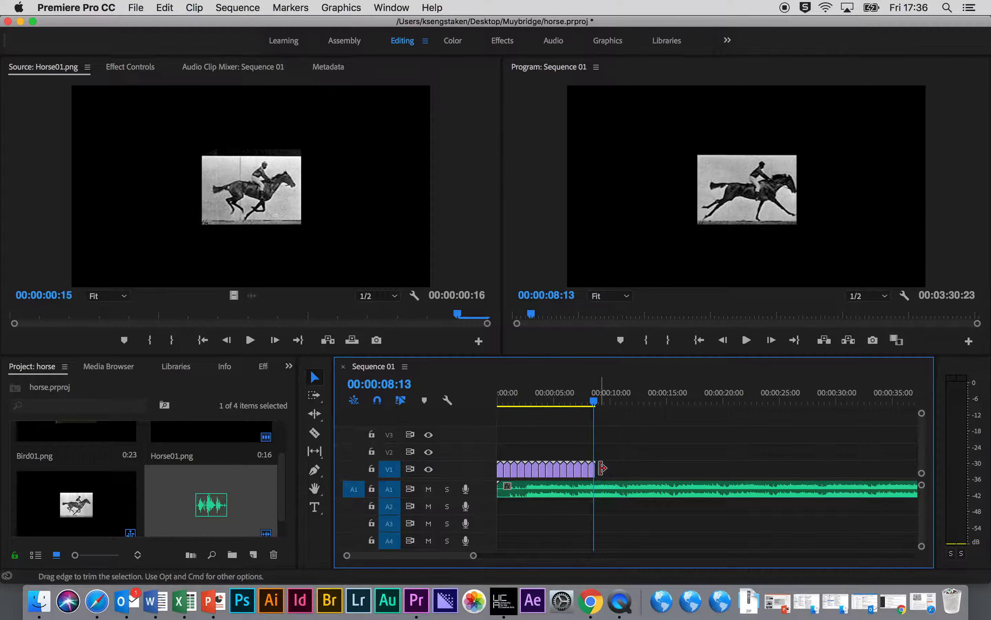
{"action": "left_click", "coordinate": [137, 4]}
{"action": "left_click", "coordinate": [684, 484]}
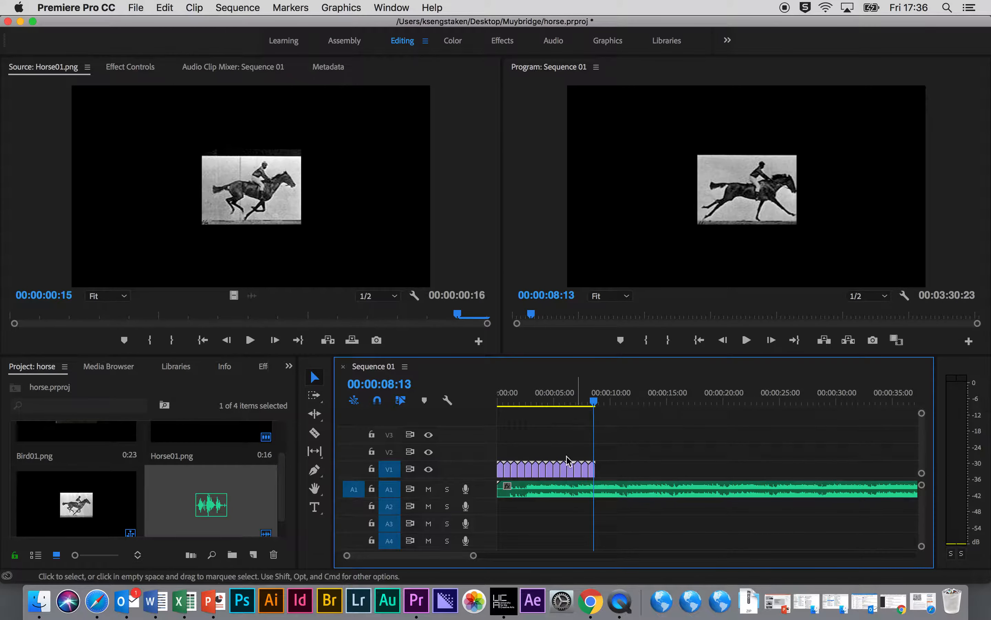
Step: Play the sequence from the beginning to check the horse animation together with the music
{"action": "left_click_drag", "start_coordinate": [593, 399], "coordinate": [497, 390]}
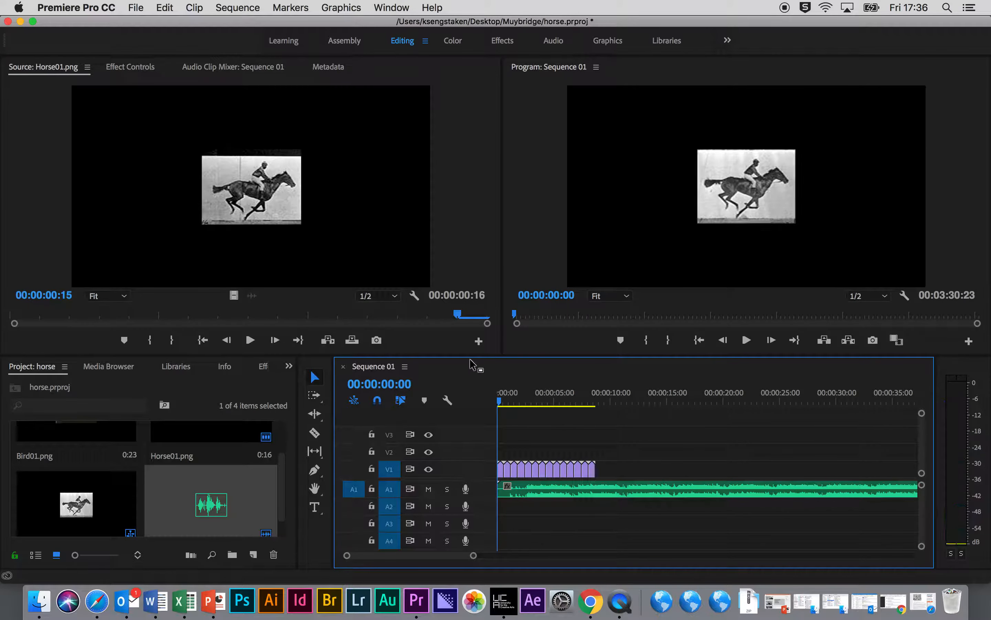
{"action": "key", "text": "space"}
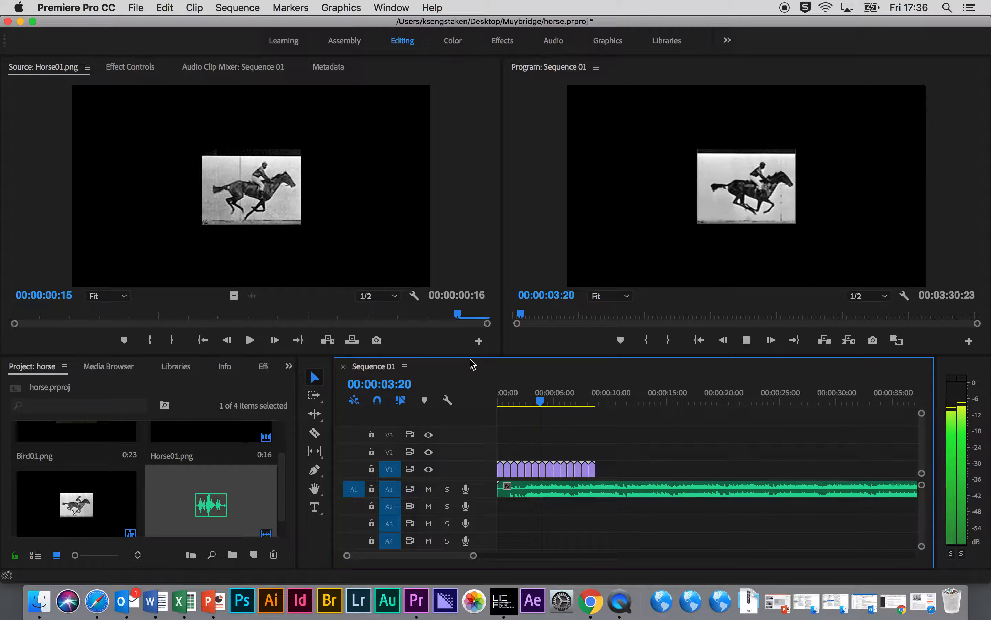
{"action": "key", "text": "space"}
Step: Trim about 21 frames off the start of the Pigs_Out.mp3 clip and move it back to the beginning of A1
{"action": "left_click_drag", "start_coordinate": [475, 558], "coordinate": [429, 554]}
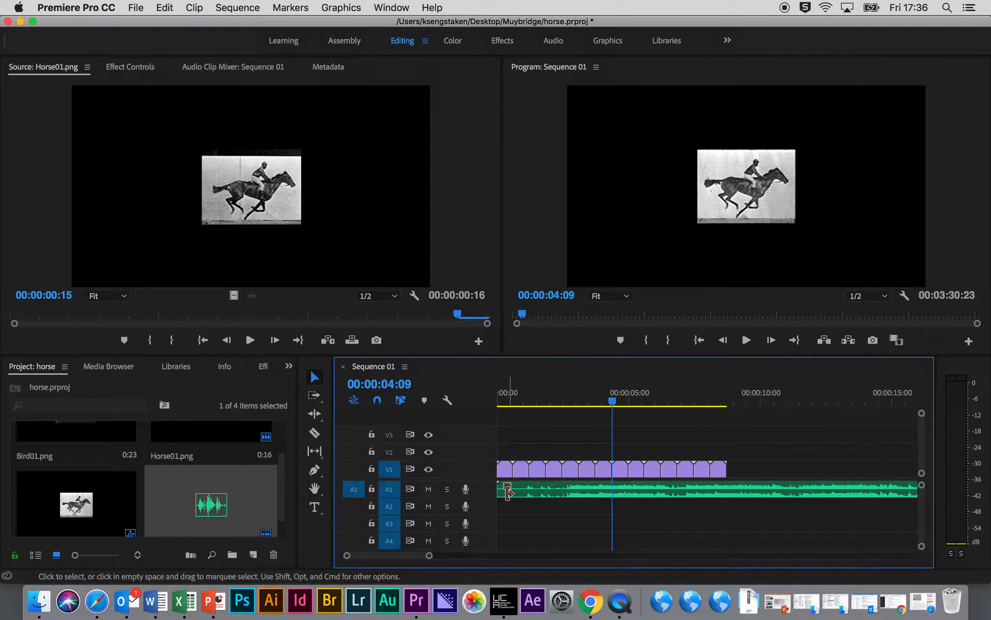
{"action": "left_click_drag", "start_coordinate": [507, 490], "coordinate": [521, 491]}
{"action": "left_click_drag", "start_coordinate": [604, 490], "coordinate": [563, 490]}
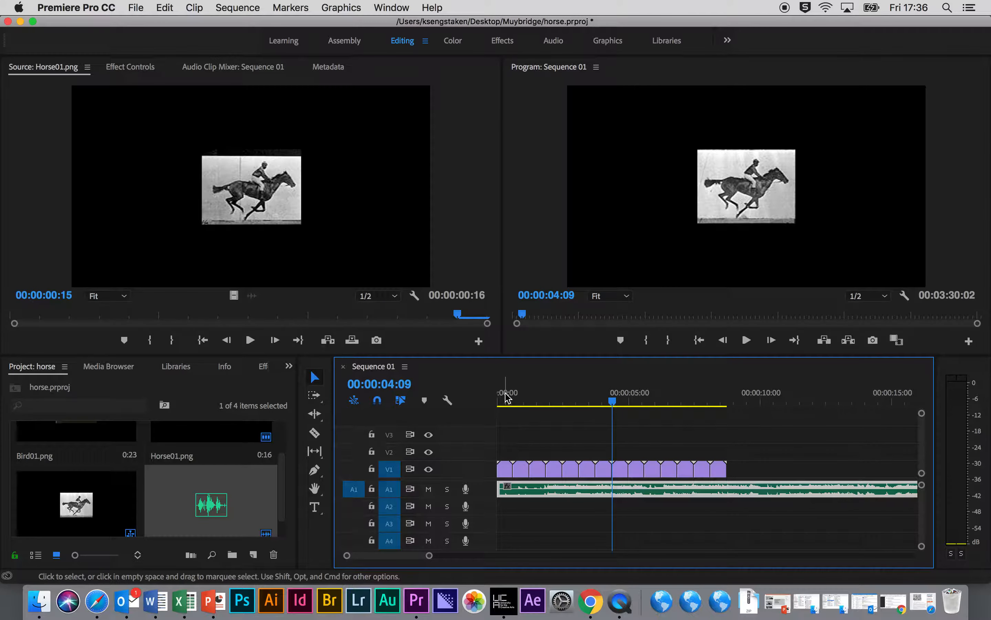
Step: Play the sequence from the start with the trimmed music past the end of the horse clips
{"action": "left_click_drag", "start_coordinate": [507, 395], "coordinate": [454, 390]}
{"action": "key", "text": "space"}
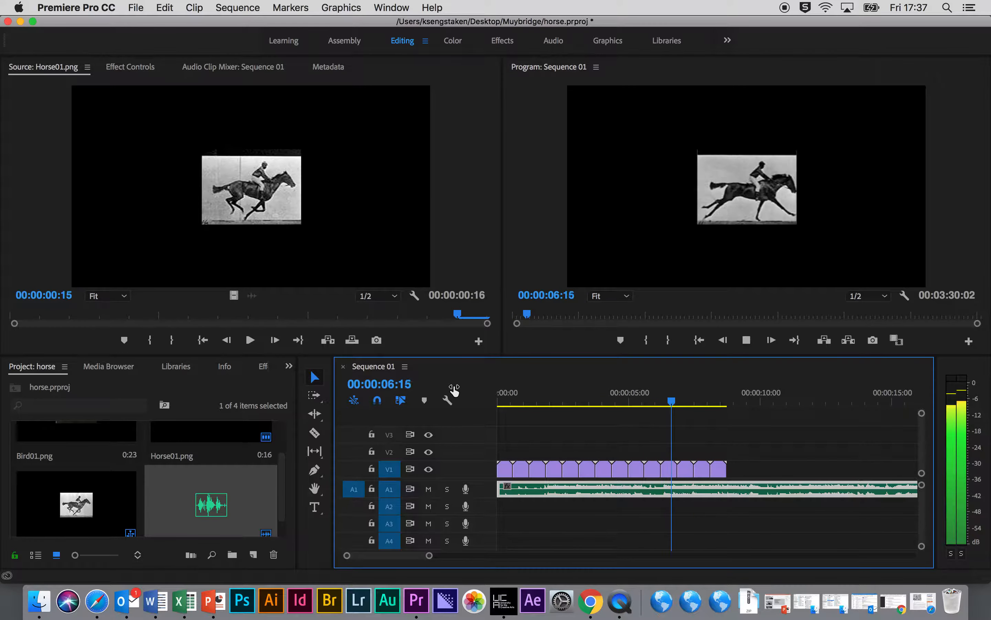
{"action": "key", "text": "space"}
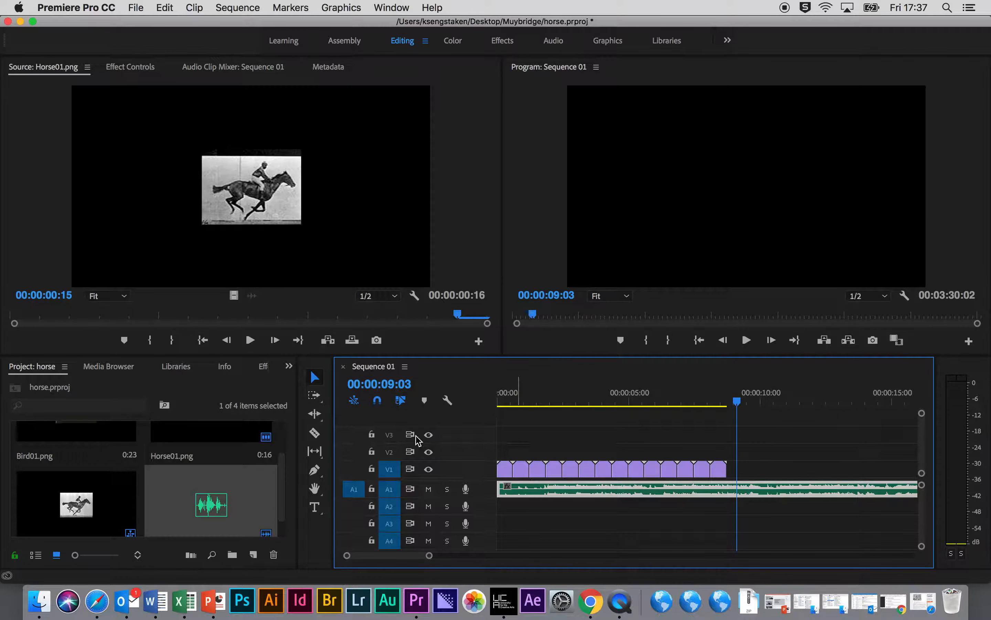
Step: Split the Pigs_Out.mp3 clip on A1 with the Razor tool where the last horse clip ends
{"action": "left_click", "coordinate": [315, 433]}
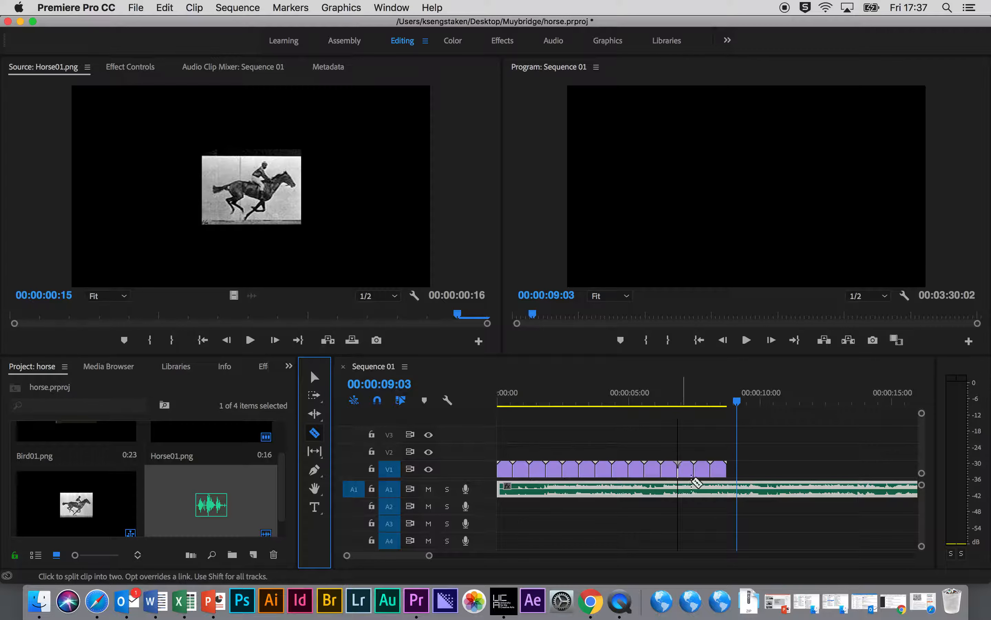
{"action": "left_click", "coordinate": [730, 495]}
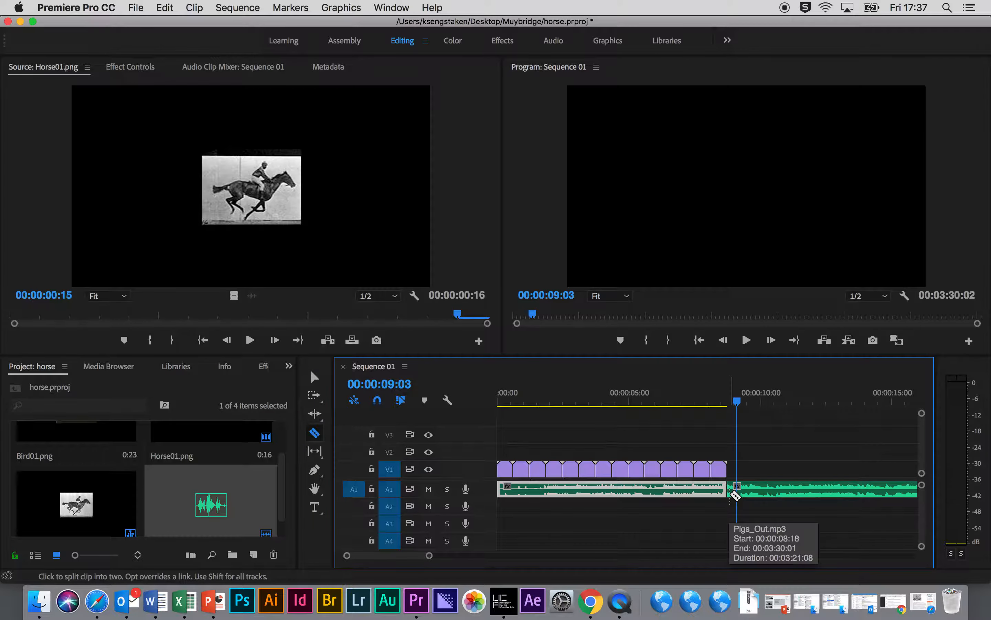
{"action": "left_click", "coordinate": [776, 490]}
{"action": "left_click", "coordinate": [751, 490]}
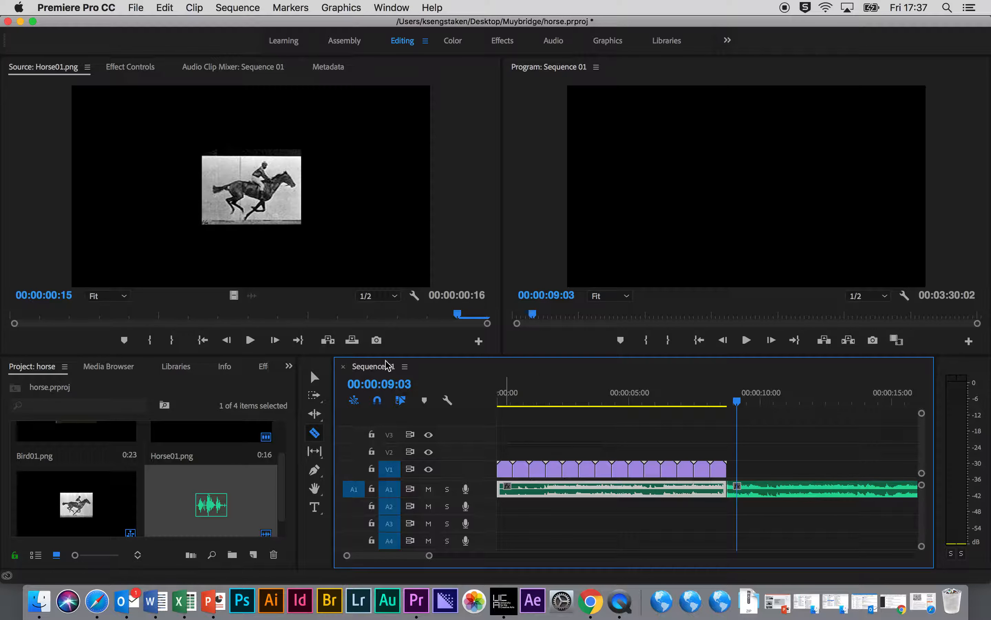
Step: Delete the leftover part of Pigs_Out.mp3 after the last horse clip and play the sequence from the start
{"action": "left_click", "coordinate": [318, 381]}
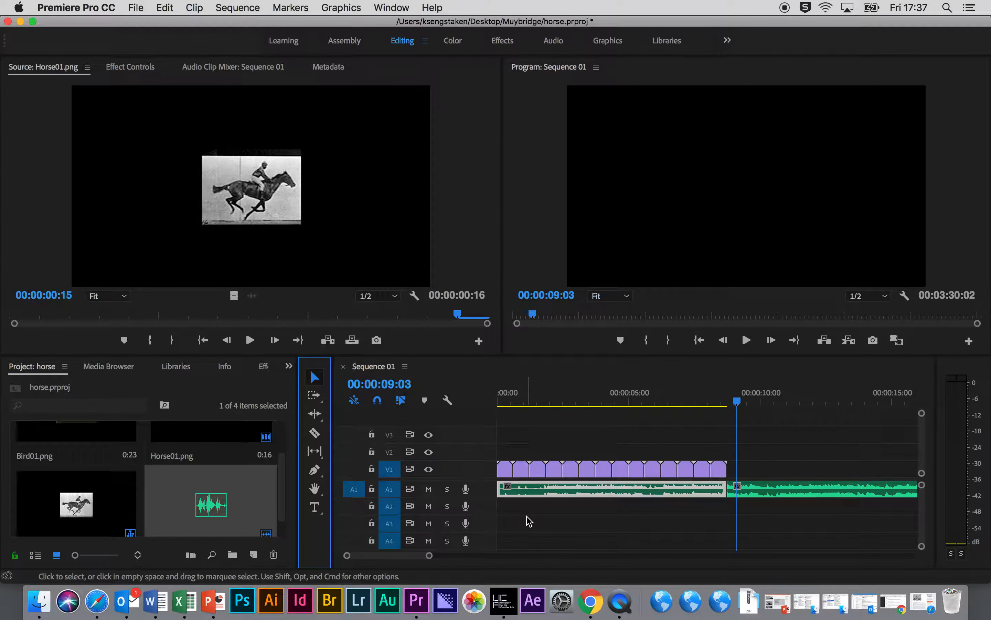
{"action": "left_click", "coordinate": [805, 490]}
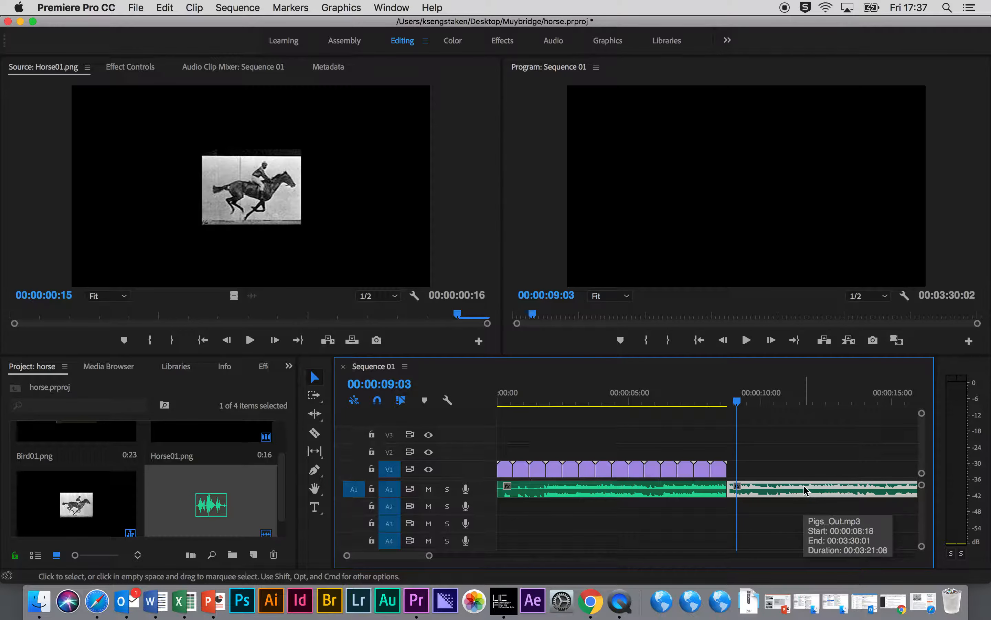
{"action": "key", "text": "Delete"}
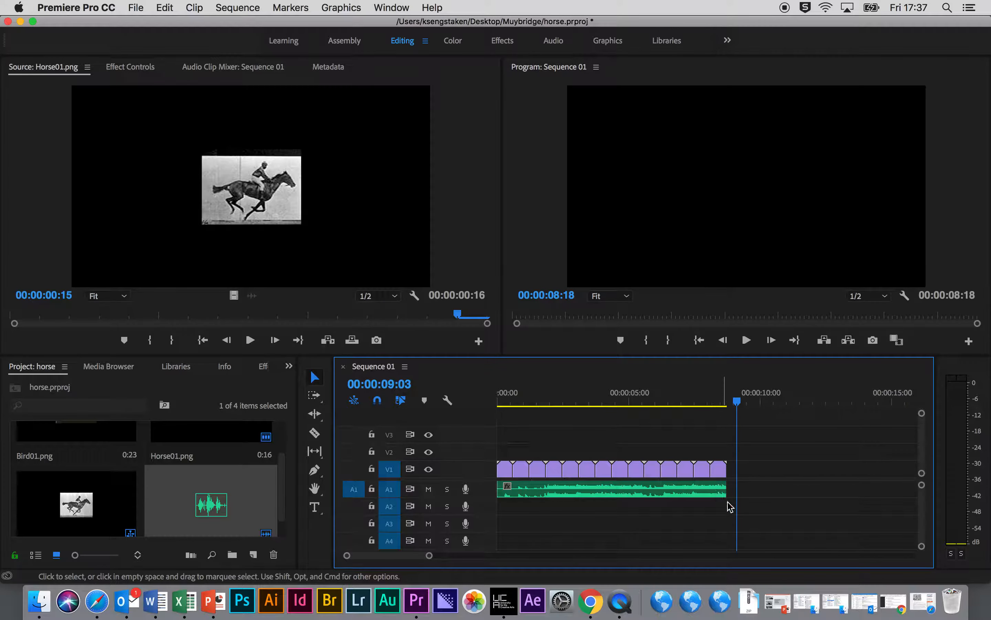
{"action": "left_click_drag", "start_coordinate": [703, 401], "coordinate": [416, 398]}
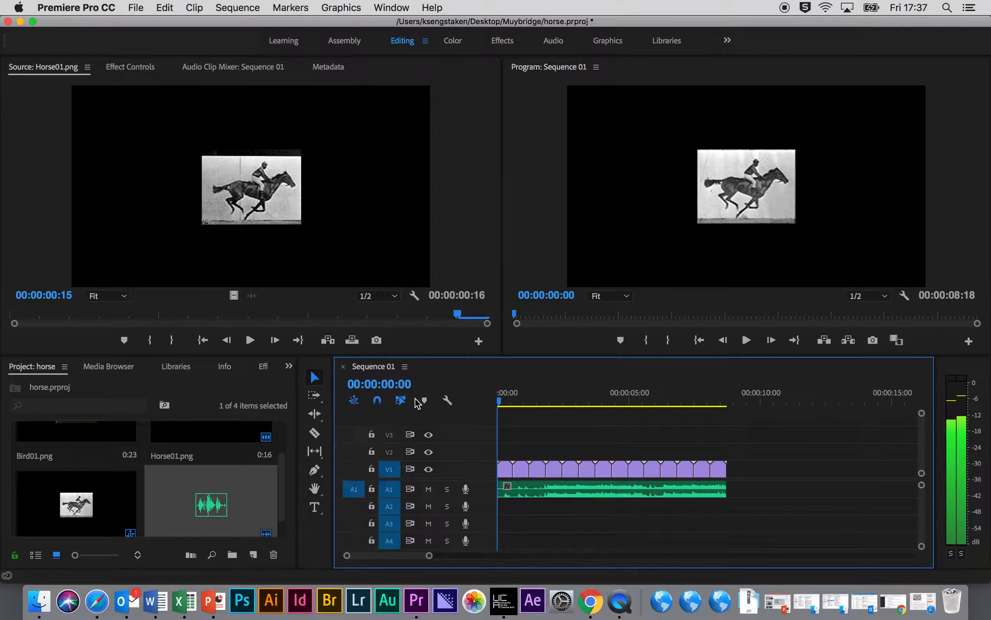
{"action": "key", "text": "space"}
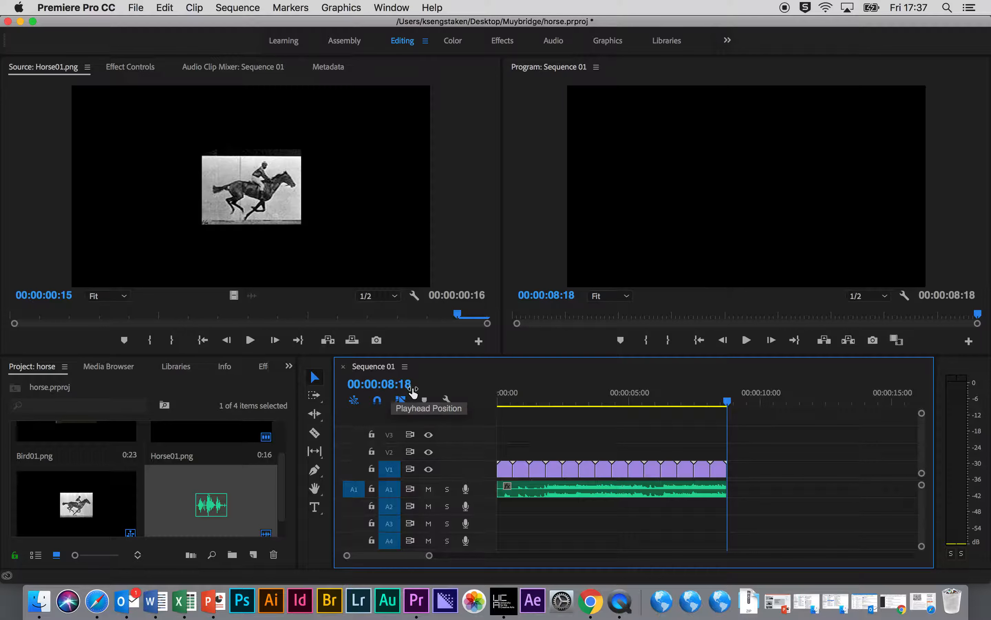
Step: Add two Pen tool volume keyframes on A1 to fade Pigs_Out.mp3 out from about 00:00:08:04 to its end, and play the fade
{"action": "left_click_drag", "start_coordinate": [429, 558], "coordinate": [409, 559]}
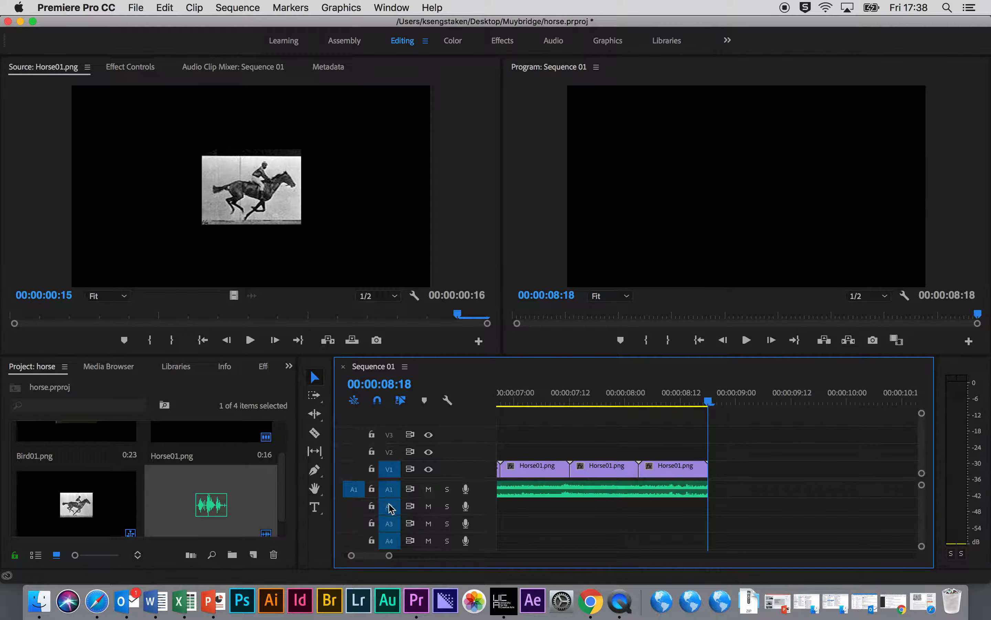
{"action": "left_click_drag", "start_coordinate": [479, 497], "coordinate": [476, 516]}
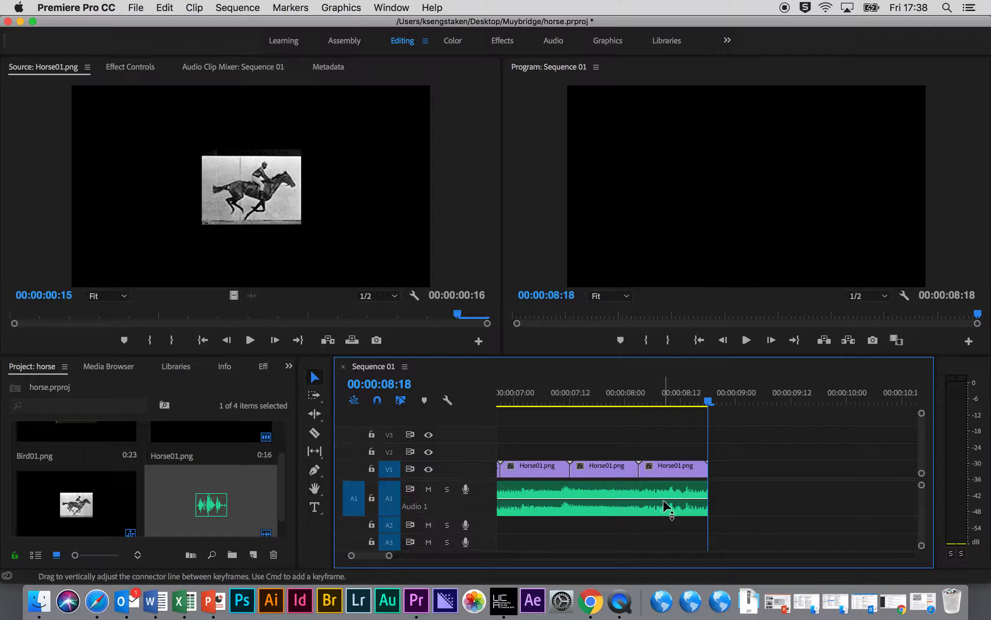
{"action": "left_click", "coordinate": [314, 471]}
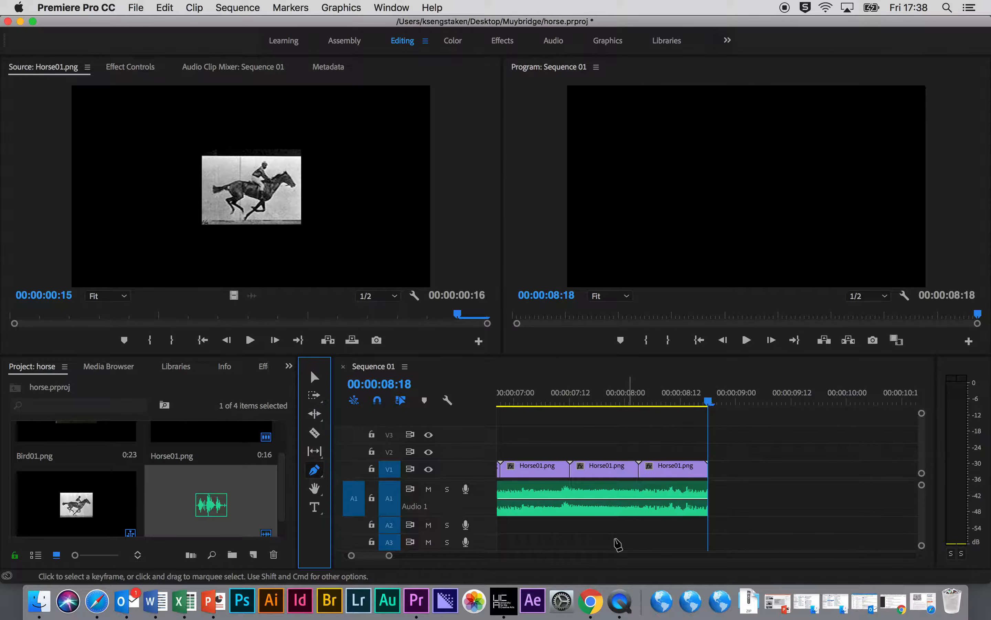
{"action": "left_click", "coordinate": [644, 499]}
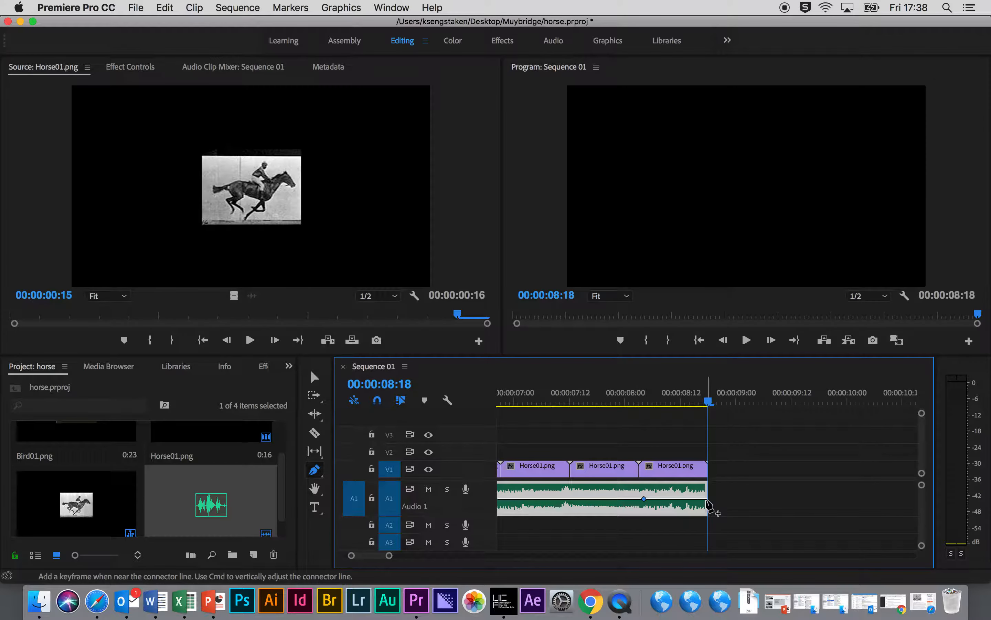
{"action": "left_click_drag", "start_coordinate": [707, 503], "coordinate": [707, 543]}
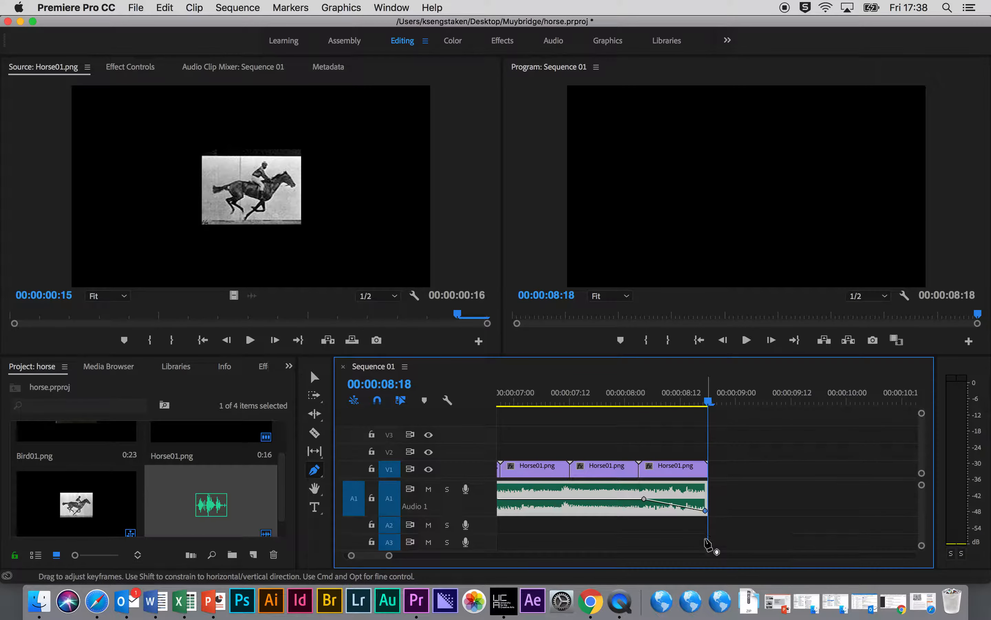
{"action": "left_click", "coordinate": [622, 393]}
{"action": "key", "text": "space"}
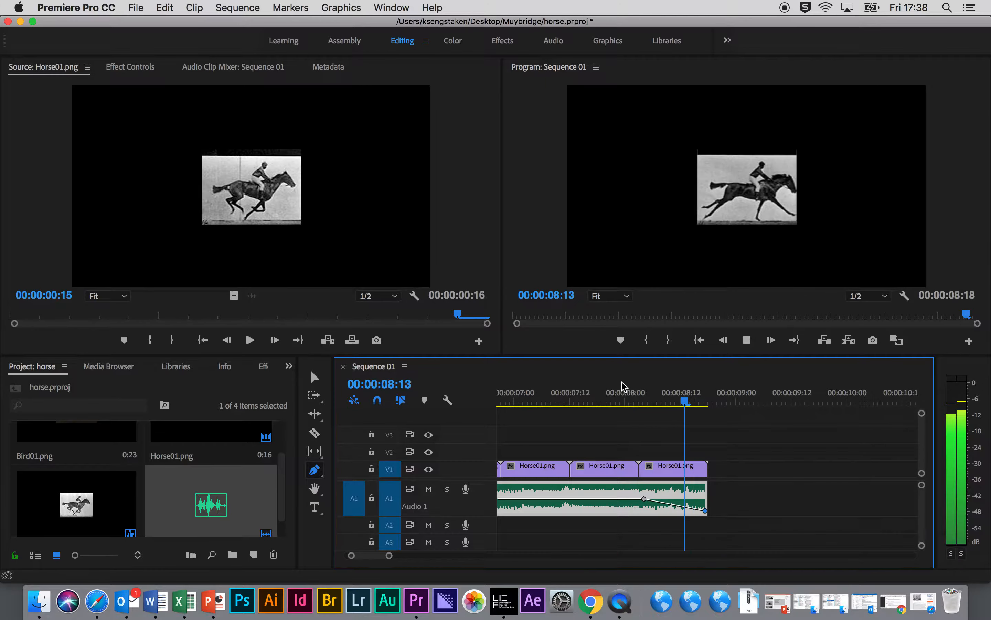
Step: Lengthen the music fade by moving its first keyframe back to about 00:00:07:10, and play it back
{"action": "left_click_drag", "start_coordinate": [644, 499], "coordinate": [560, 499]}
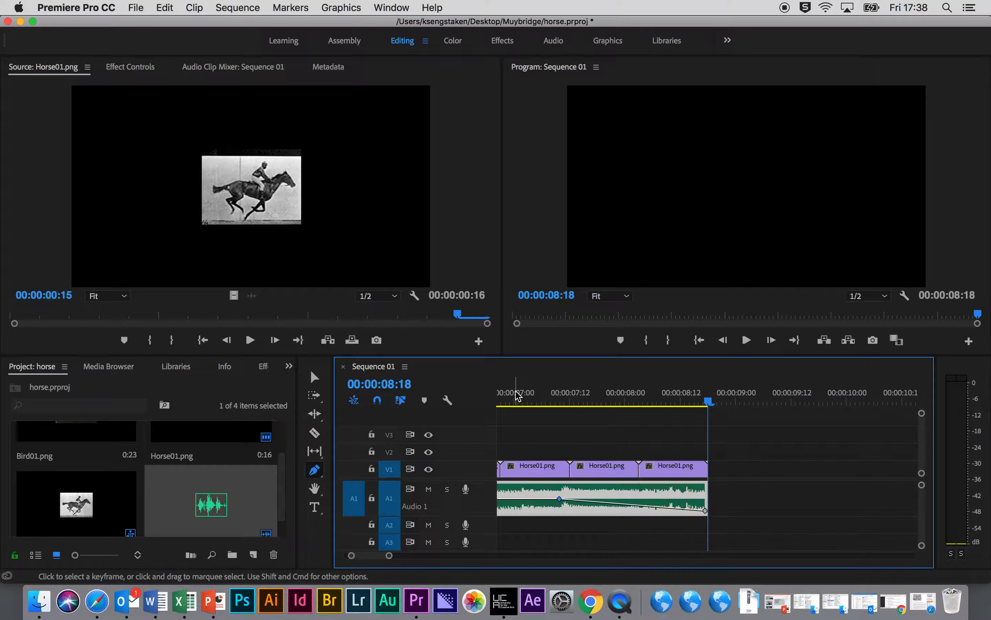
{"action": "left_click", "coordinate": [517, 393]}
{"action": "key", "text": "space"}
Step: Extend the end of the Pigs_Out.mp3 clip past the last horse clip to 00:00:09:03 and play the ending
{"action": "key", "text": "v"}
{"action": "left_click_drag", "start_coordinate": [705, 495], "coordinate": [748, 510]}
{"action": "left_click", "coordinate": [556, 394]}
{"action": "key", "text": "space"}
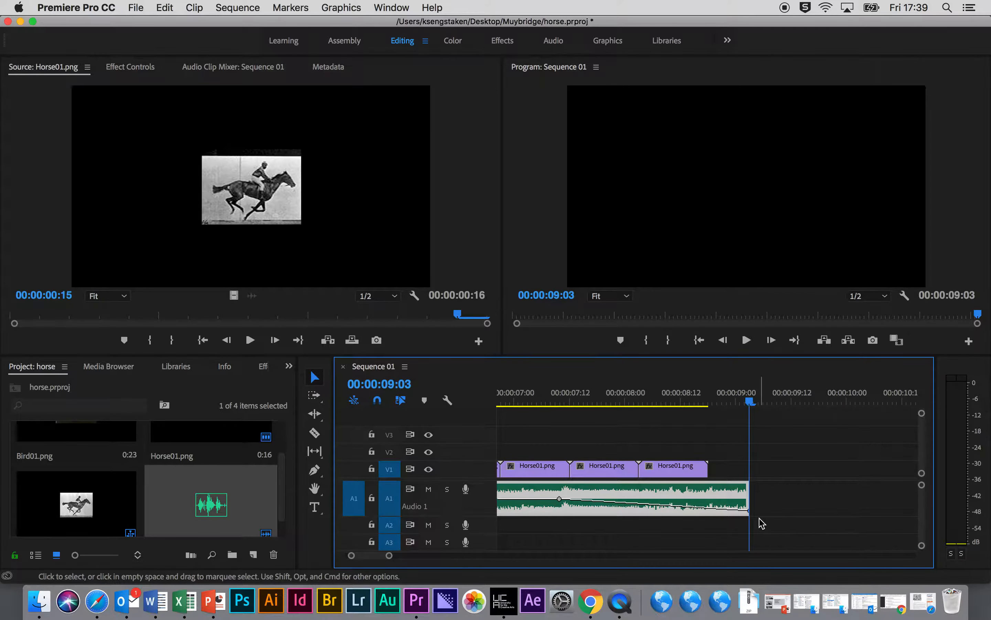
{"action": "left_click_drag", "start_coordinate": [732, 404], "coordinate": [498, 350]}
{"action": "key", "text": "space"}
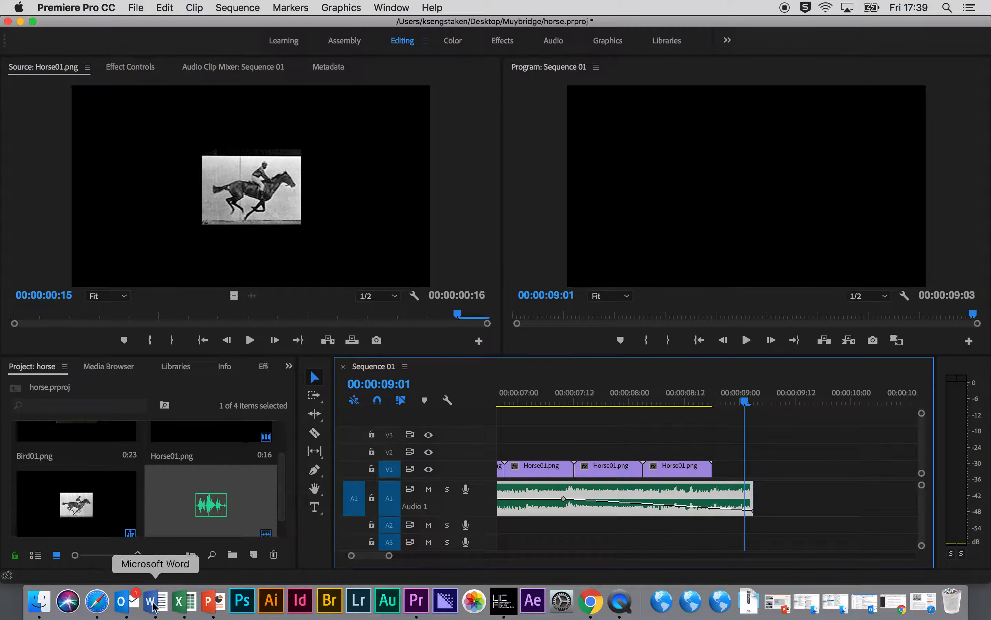
Step: Place a second copy of Pigs_Out.mp3 on A2 starting at about 00:00:07:02 and play the overlapping audio
{"action": "left_click_drag", "start_coordinate": [197, 517], "coordinate": [526, 531]}
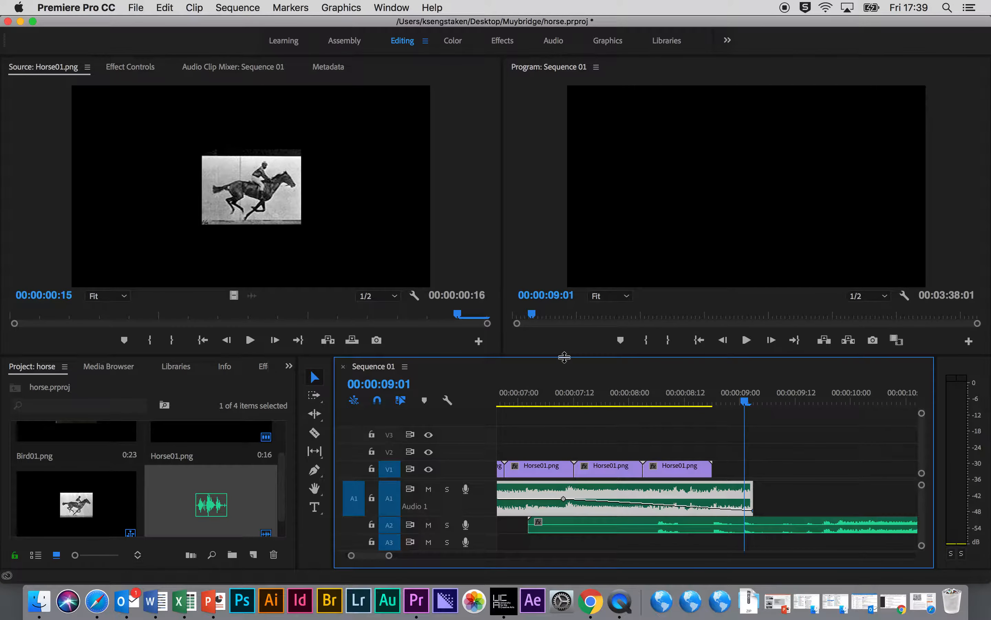
{"action": "left_click", "coordinate": [529, 394]}
{"action": "key", "text": "space"}
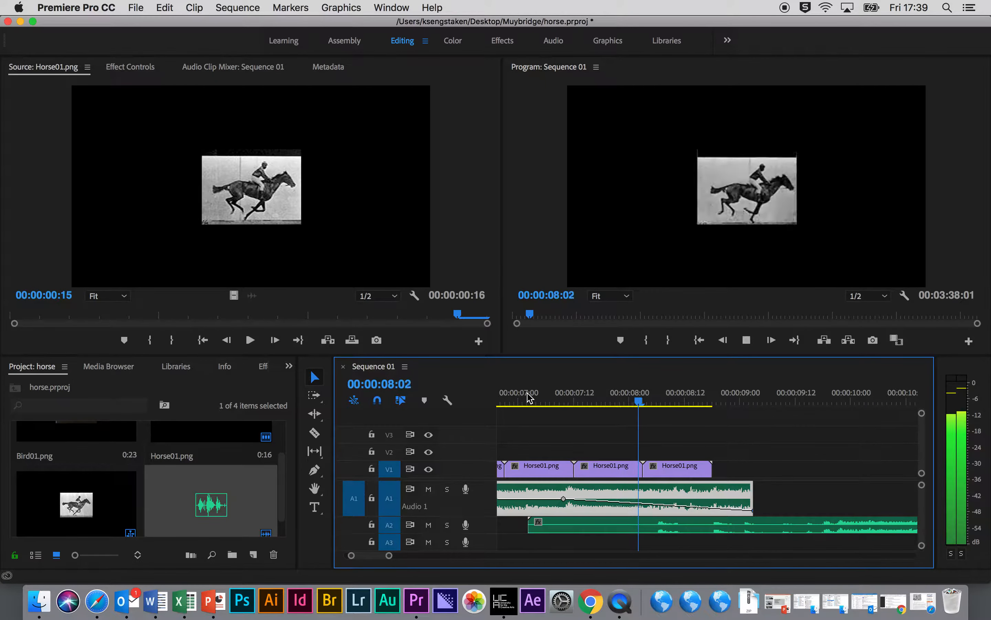
{"action": "key", "text": "space"}
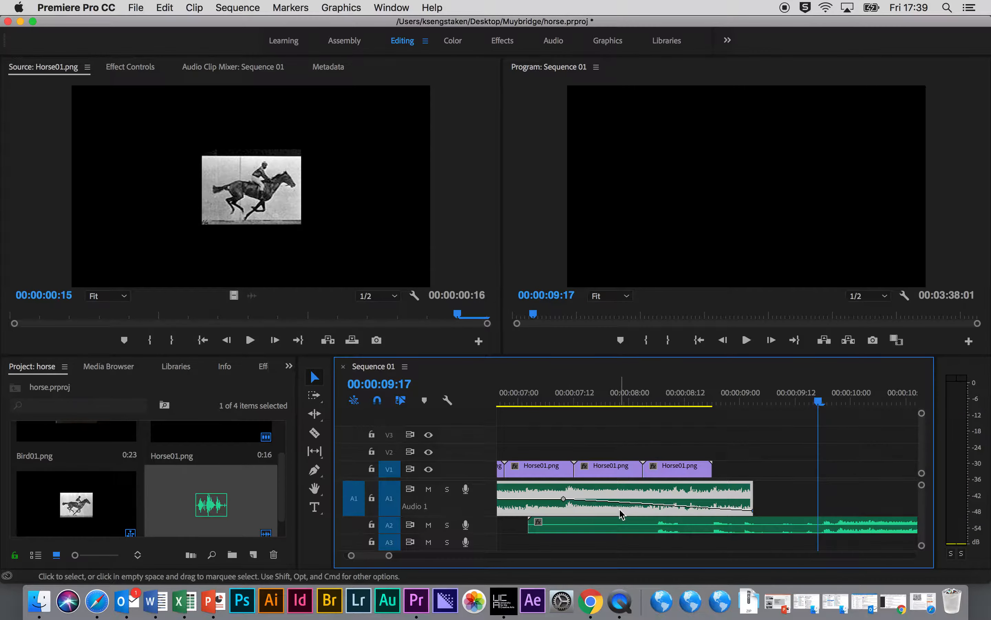
Step: Delete the Pigs_Out.mp3 copy from A2 and move the playhead back to 00:00:05:18
{"action": "left_click", "coordinate": [623, 531]}
{"action": "key", "text": "Delete"}
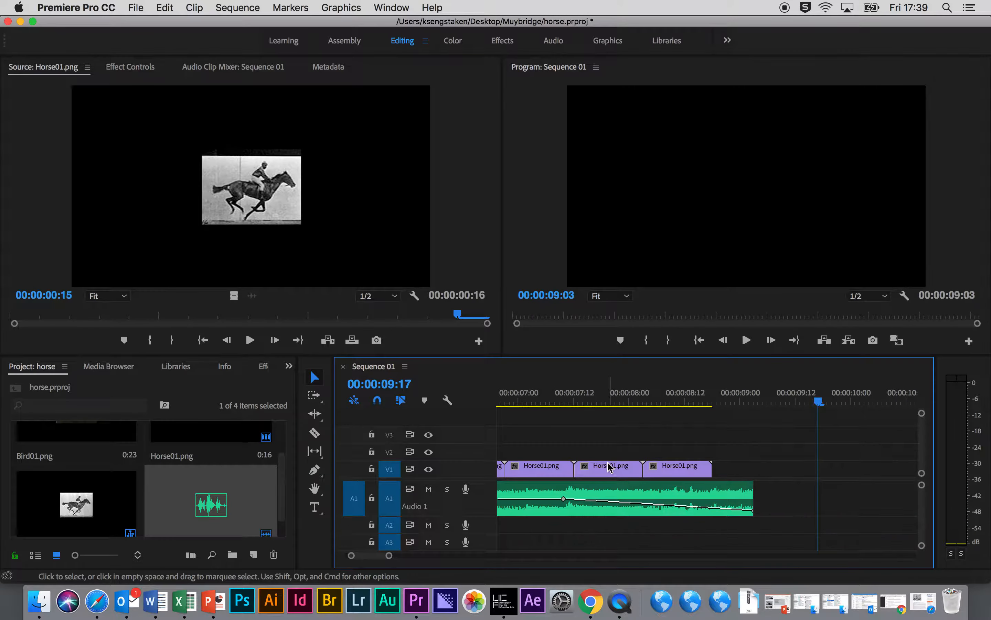
{"action": "left_click_drag", "start_coordinate": [571, 404], "coordinate": [504, 386]}
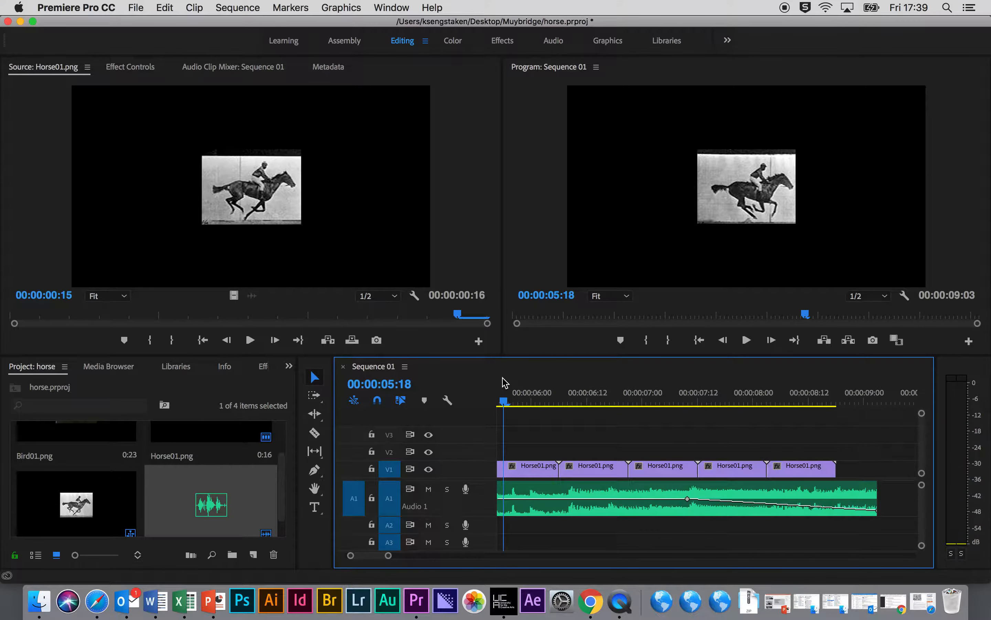
Step: Switch to Safari and search Google for "whinny sound effect mp3"
{"action": "left_click", "coordinate": [97, 601]}
{"action": "left_click", "coordinate": [548, 25]}
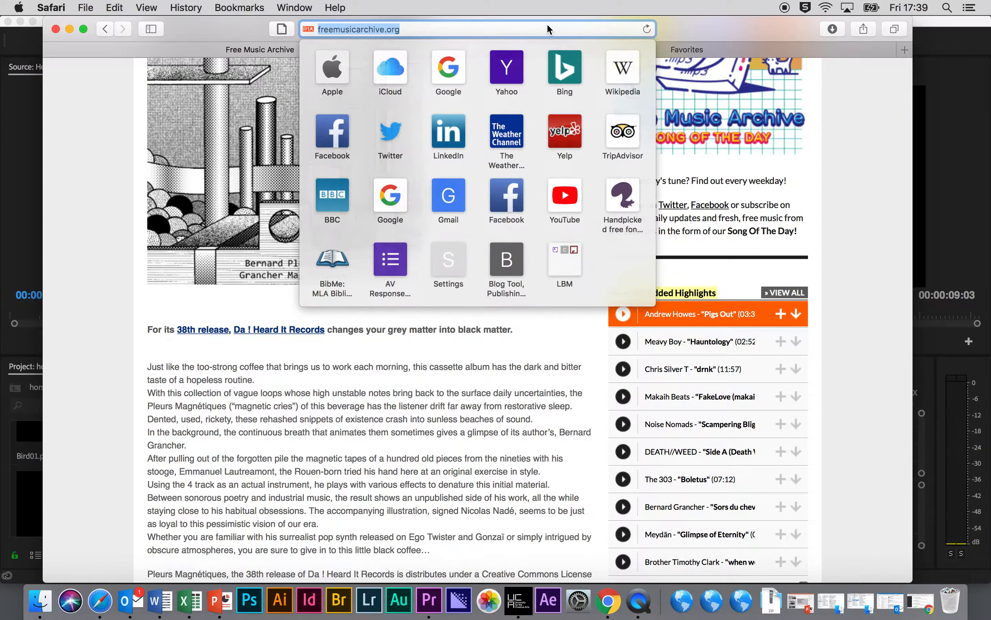
{"action": "type", "text": "whinny"}
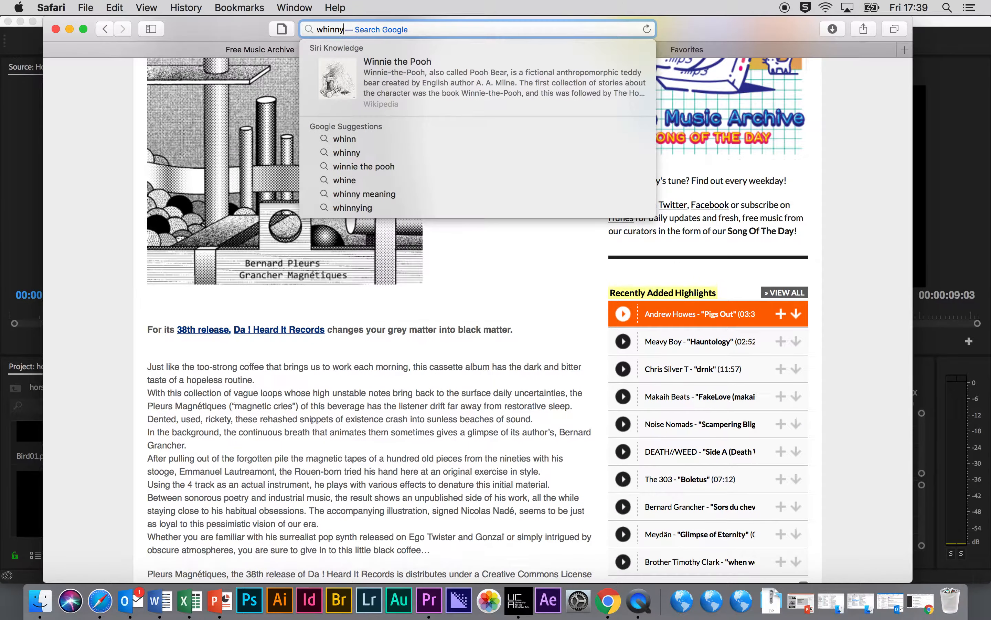
{"action": "type", "text": " sound effe"}
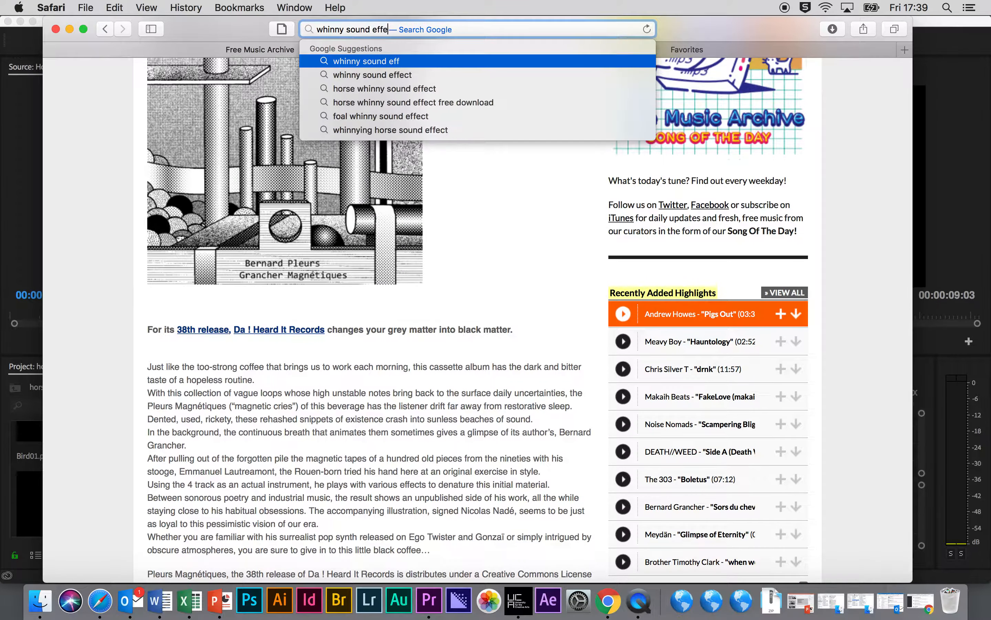
{"action": "type", "text": "ct mp3"}
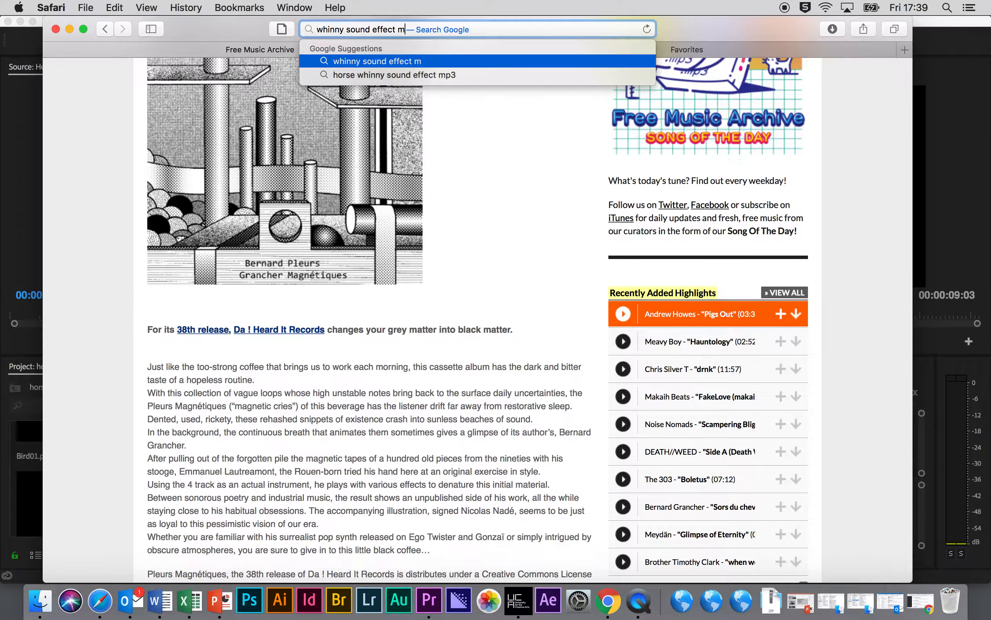
{"action": "key", "text": "Return"}
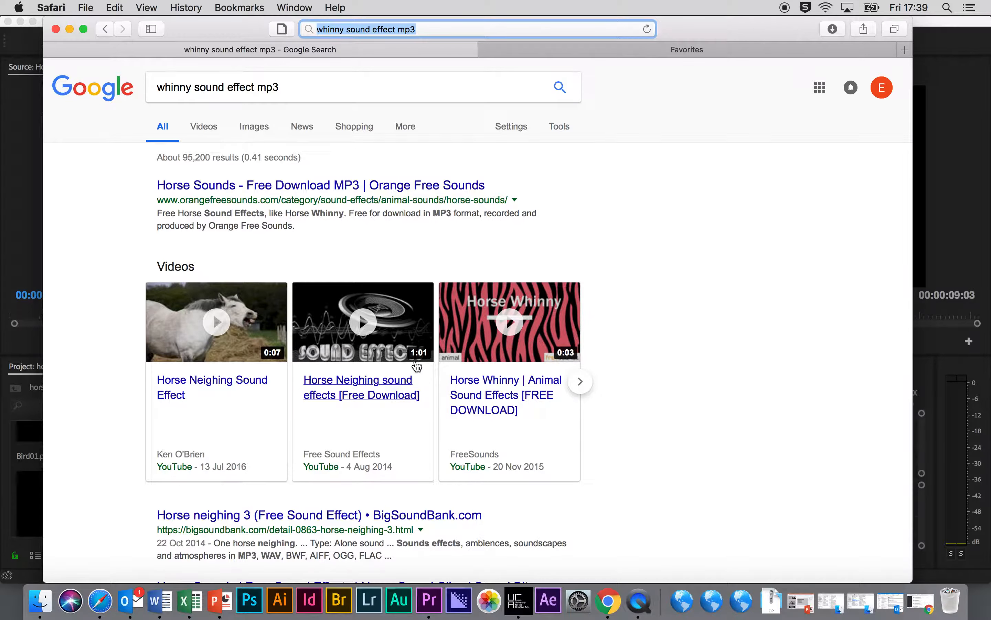
Step: Open the "Horse Neighing Sound Effect" YouTube video, pause it, and try to copy its link
{"action": "left_click", "coordinate": [173, 321]}
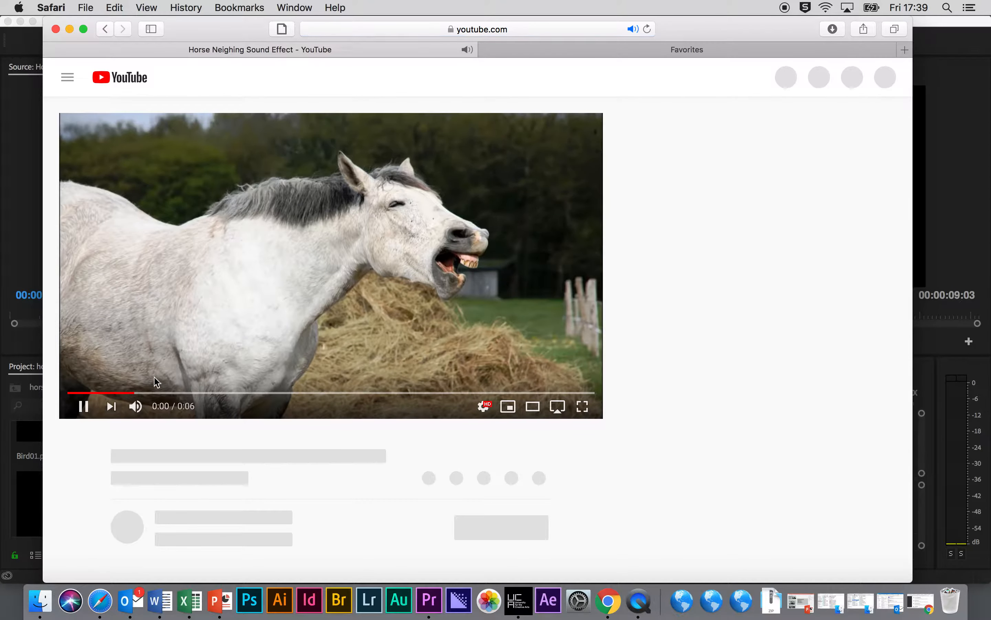
{"action": "left_click", "coordinate": [83, 411]}
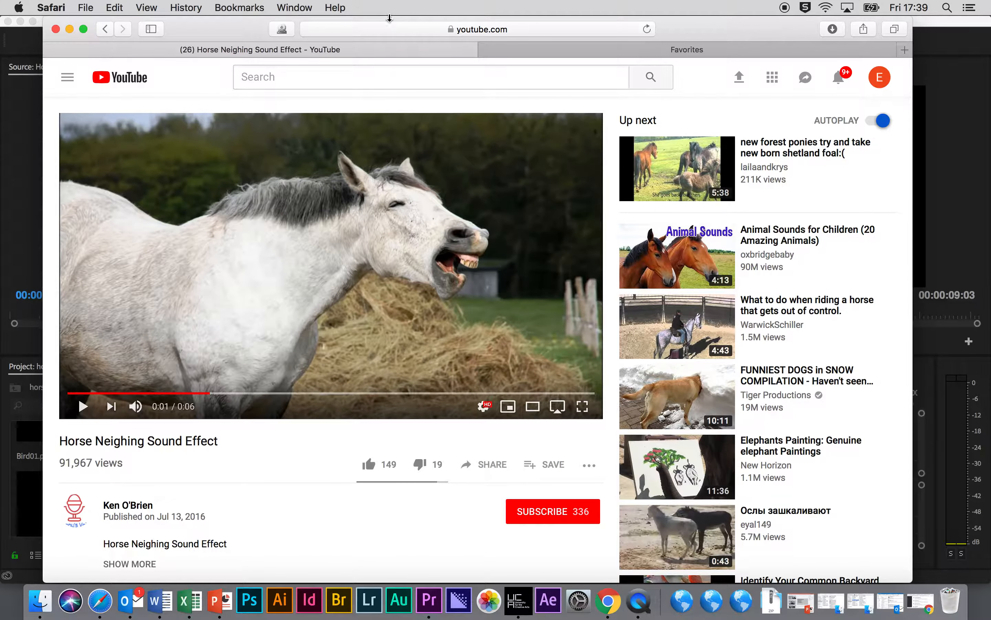
{"action": "left_click", "coordinate": [397, 32]}
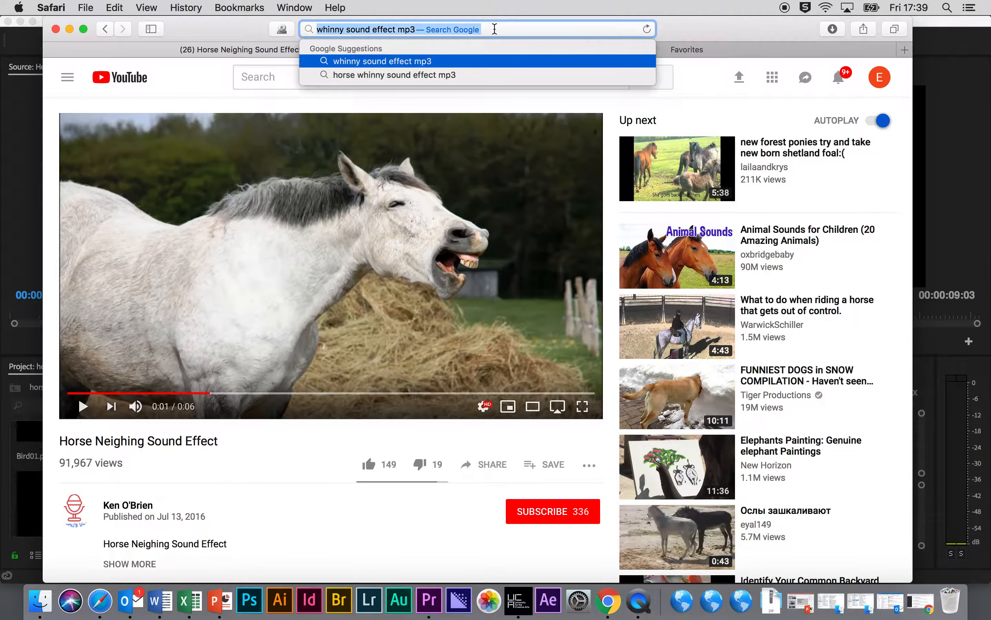
{"action": "right_click", "coordinate": [494, 29]}
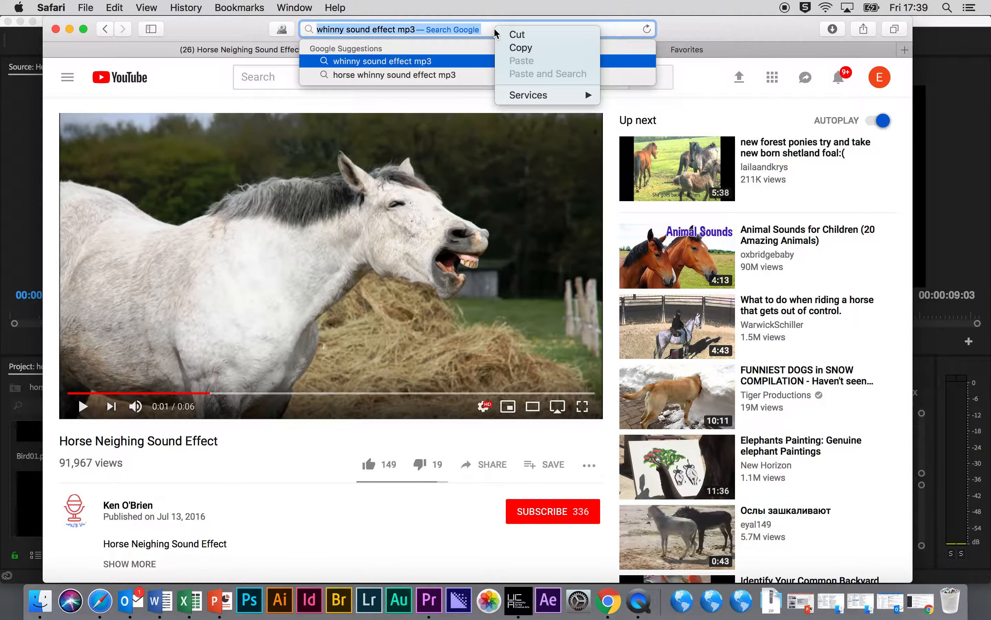
{"action": "left_click", "coordinate": [544, 49]}
Step: Search Google for "youtube converter" in the second browser tab and open the 2conv.com YouTube to mp3 converter
{"action": "left_click", "coordinate": [724, 50]}
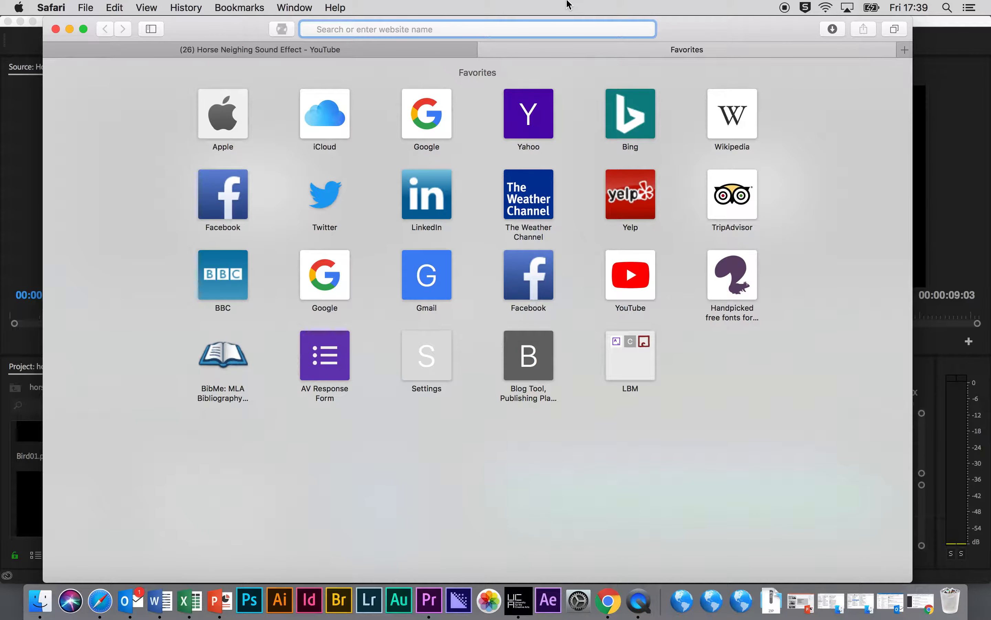
{"action": "left_click", "coordinate": [421, 123]}
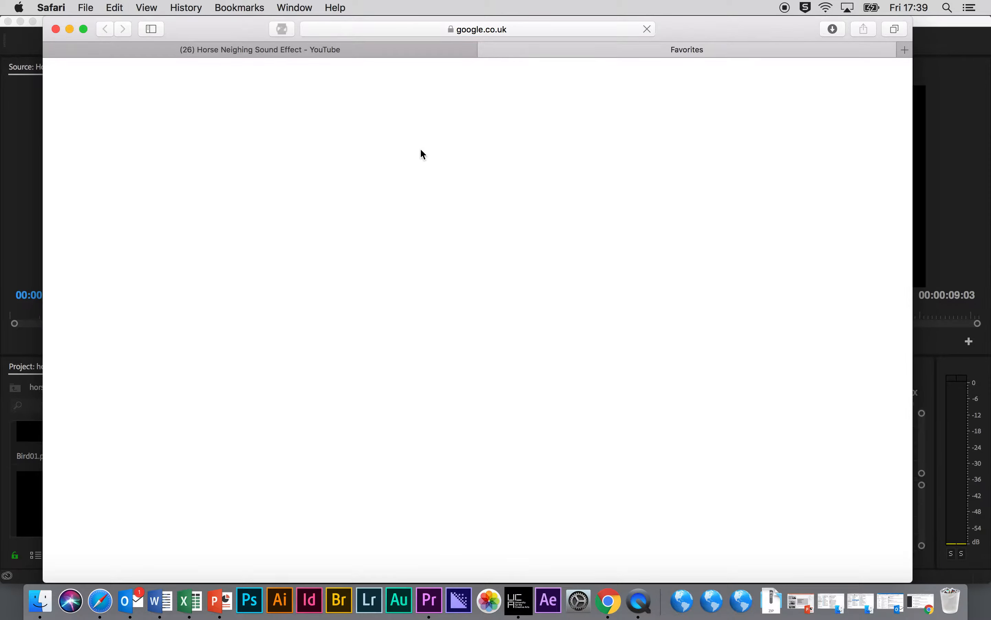
{"action": "type", "text": "yout"}
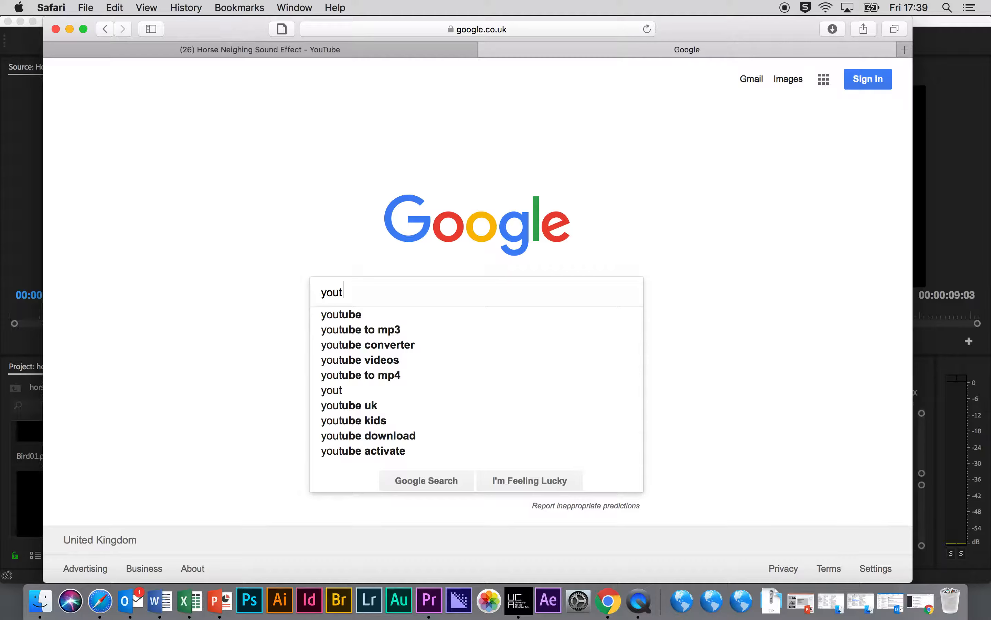
{"action": "type", "text": "ube converter"}
{"action": "key", "text": "Return"}
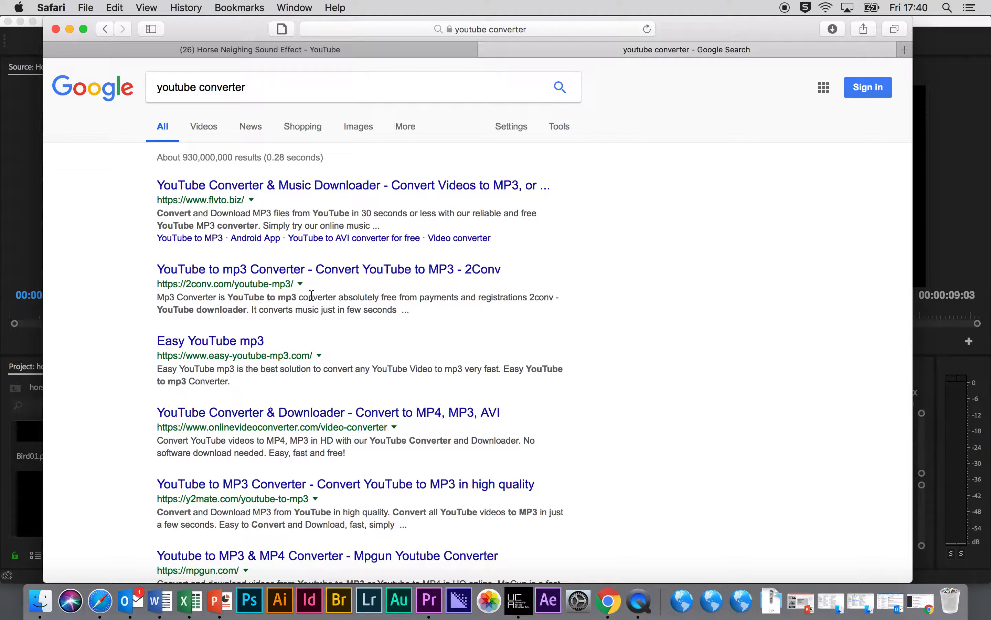
{"action": "left_click", "coordinate": [320, 269]}
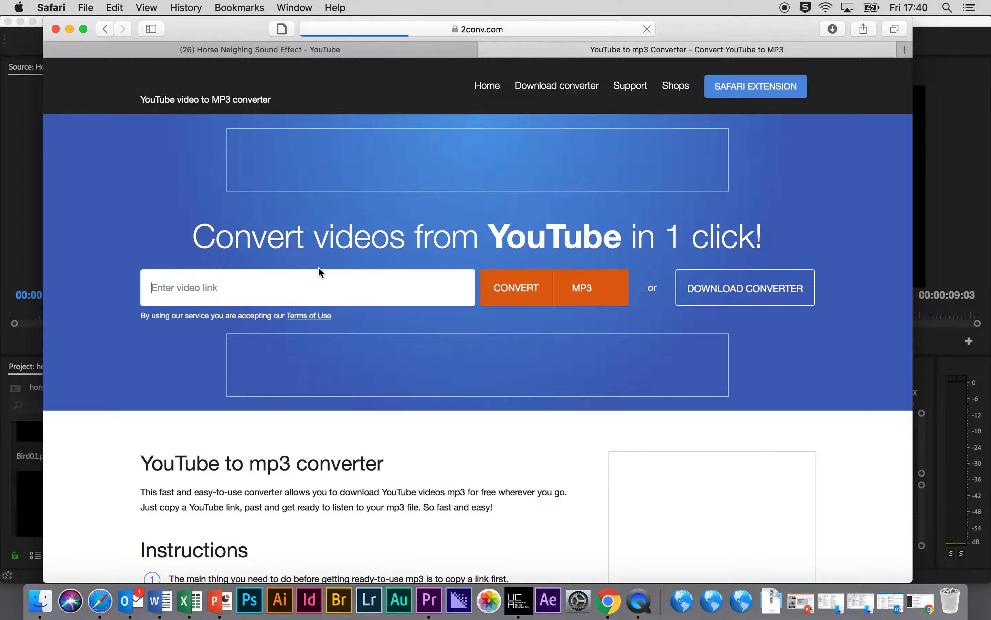
Step: Try to paste the video's link into the converter's video link field and clear the pasted text
{"action": "left_click", "coordinate": [307, 293]}
{"action": "key", "text": "super+v"}
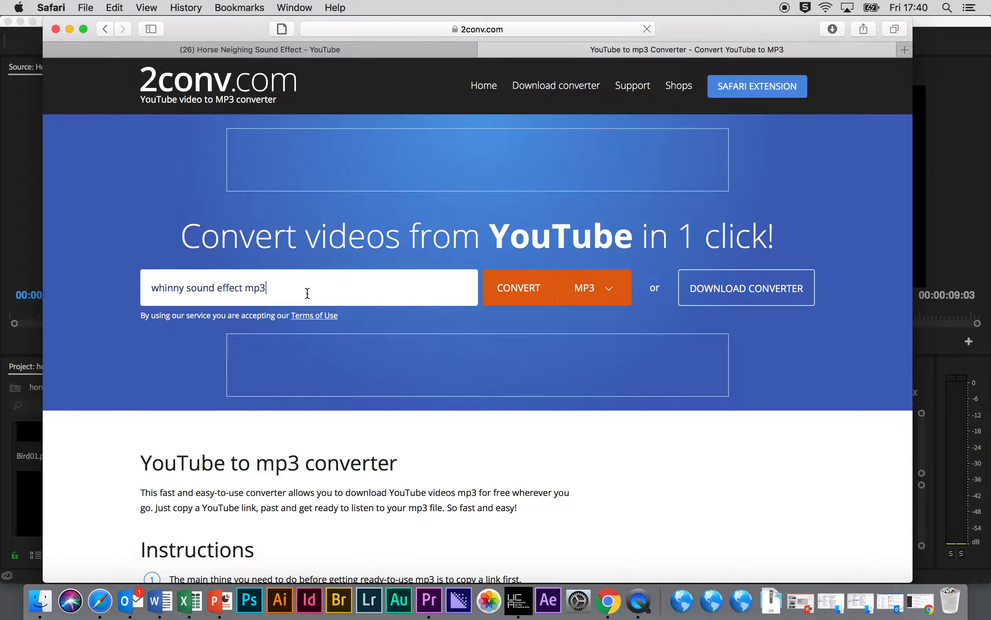
{"action": "left_click_drag", "start_coordinate": [286, 292], "coordinate": [43, 252]}
{"action": "key", "text": "BackSpace"}
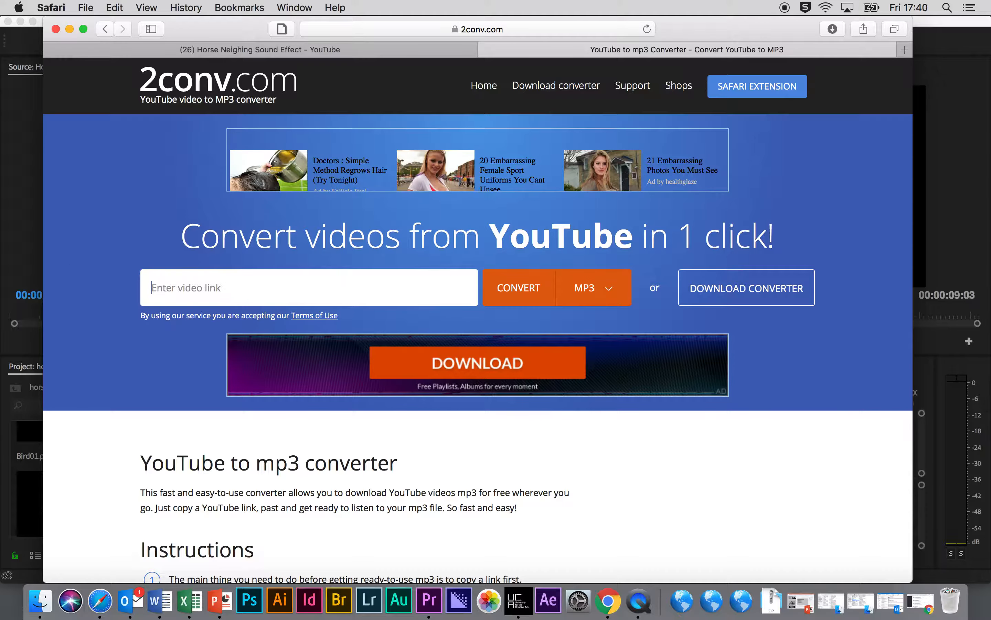
Step: Copy the "Horse Neighing Sound Effect" video's address from its YouTube page and paste it into 2conv.com's video link field
{"action": "left_click", "coordinate": [229, 50]}
{"action": "left_click", "coordinate": [471, 29]}
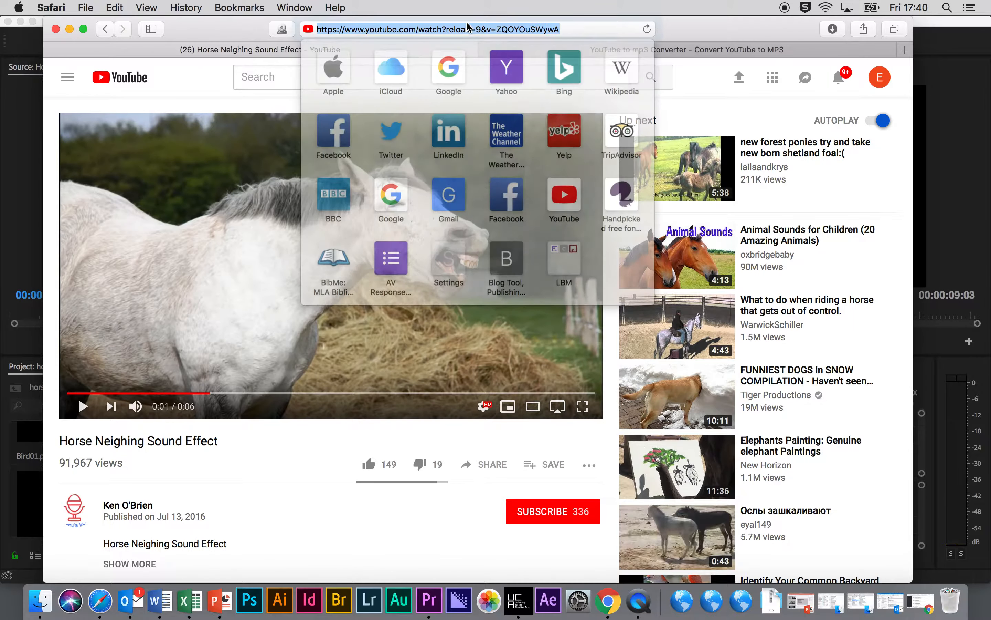
{"action": "key", "text": "super+c"}
{"action": "left_click", "coordinate": [727, 54]}
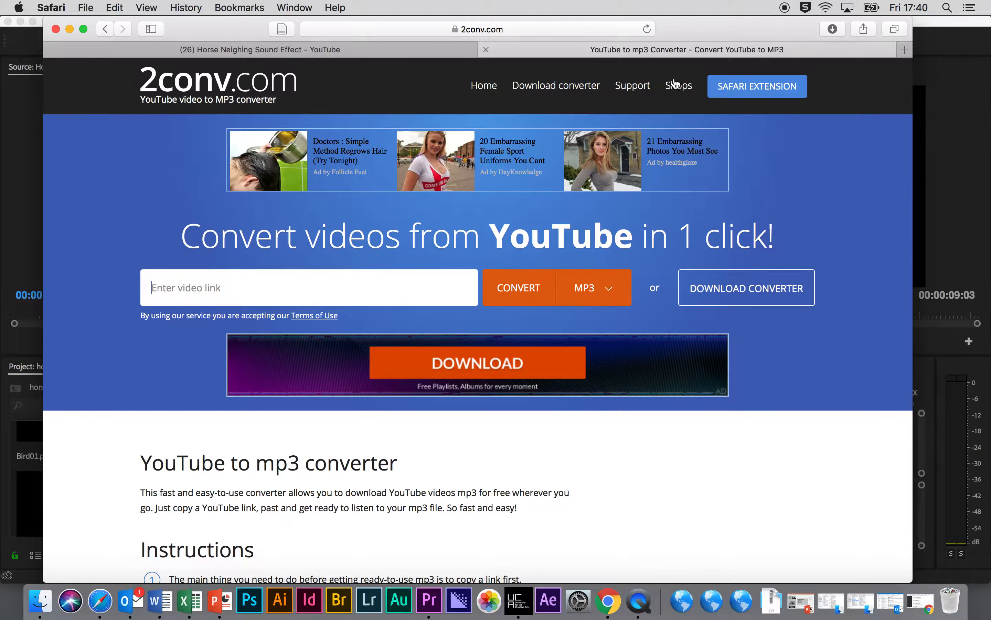
{"action": "key", "text": "super+v"}
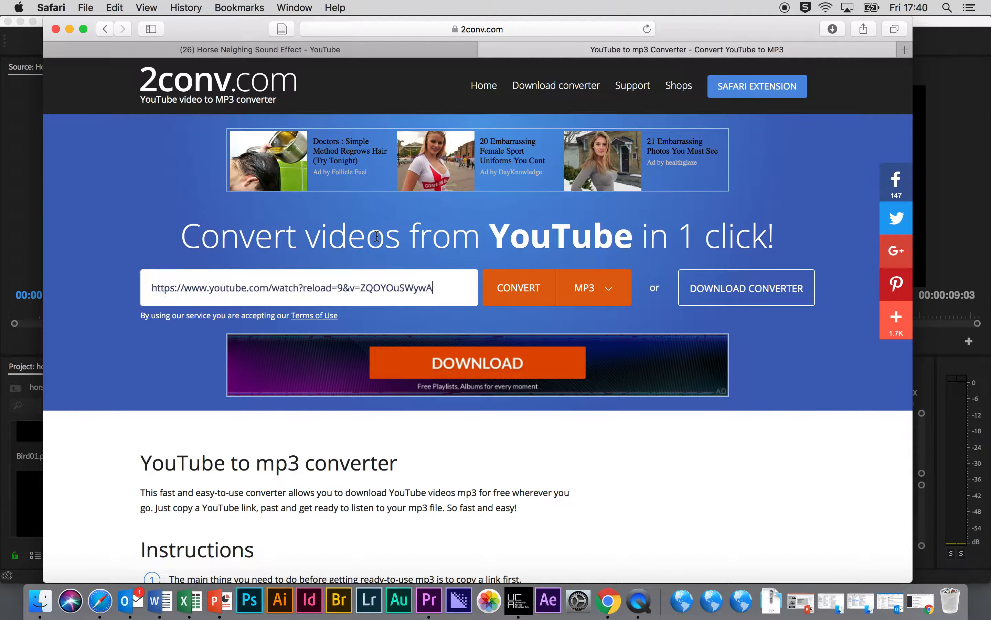
Step: Try to convert the pasted video to MP3 on 2conv.com, dismissing the offer of the free Mac app
{"action": "left_click", "coordinate": [534, 289]}
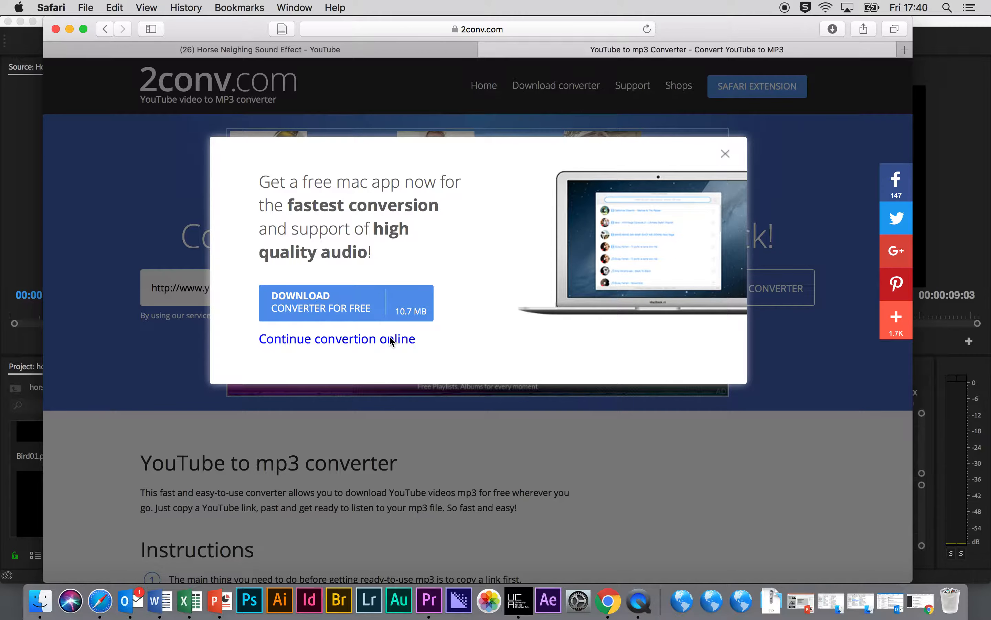
{"action": "left_click", "coordinate": [725, 154]}
{"action": "left_click", "coordinate": [531, 289]}
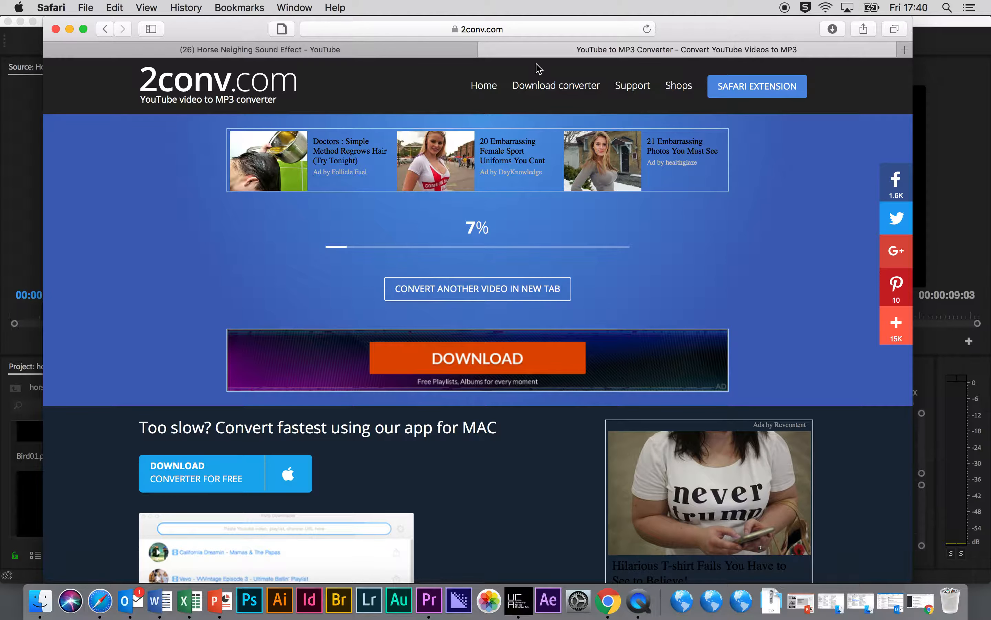
Step: Return to the "youtube converter" Google results and open the Easy YouTube mp3 site
{"action": "left_click", "coordinate": [105, 28]}
{"action": "left_click", "coordinate": [106, 28]}
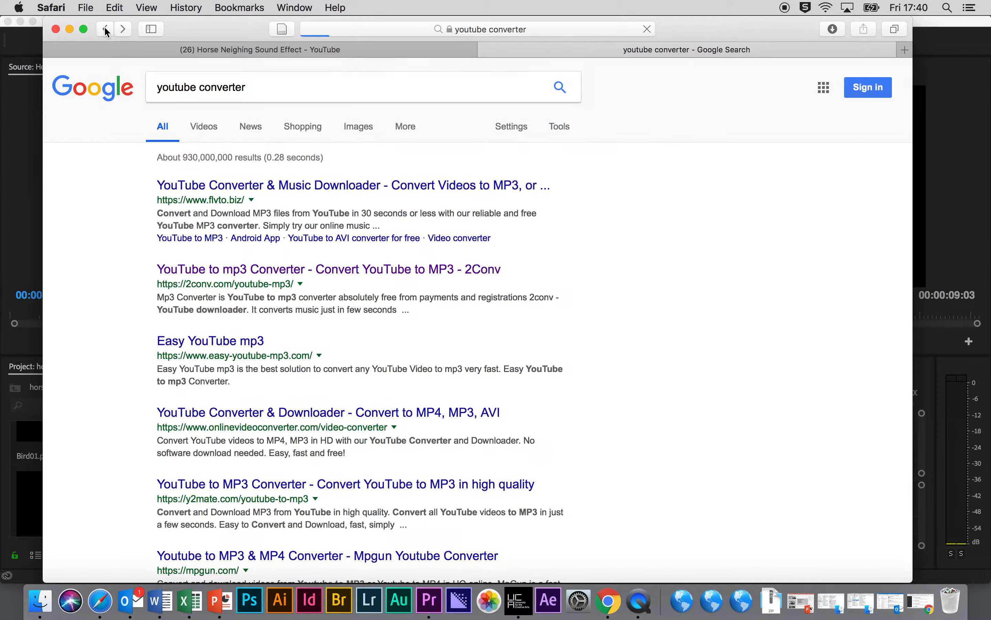
{"action": "scroll", "coordinate": [288, 457], "scroll_direction": "down", "scroll_amount": 3}
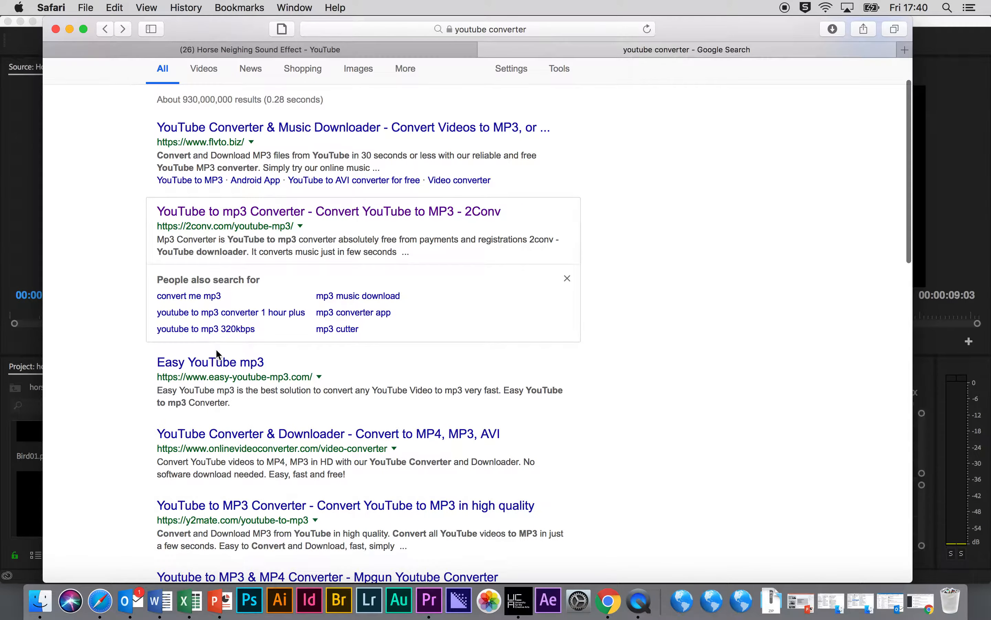
{"action": "left_click", "coordinate": [225, 363]}
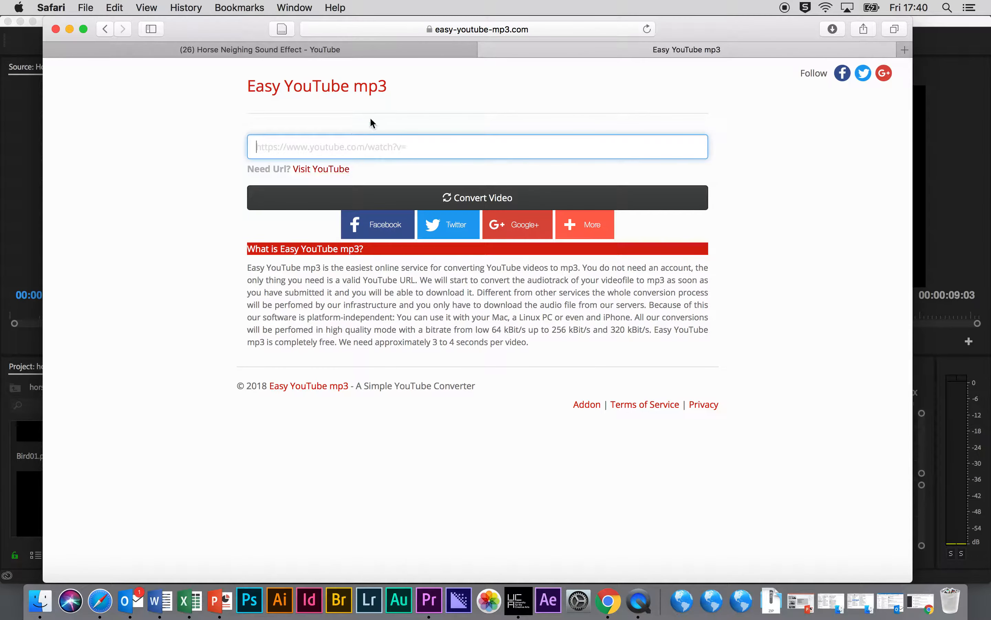
Step: Convert the copied video link with Easy YouTube mp3 and download the 320 kbps MP3
{"action": "type", "text": "https://www.youtube.com/watch?reload=9&v=ZQOYOuSWywA"}
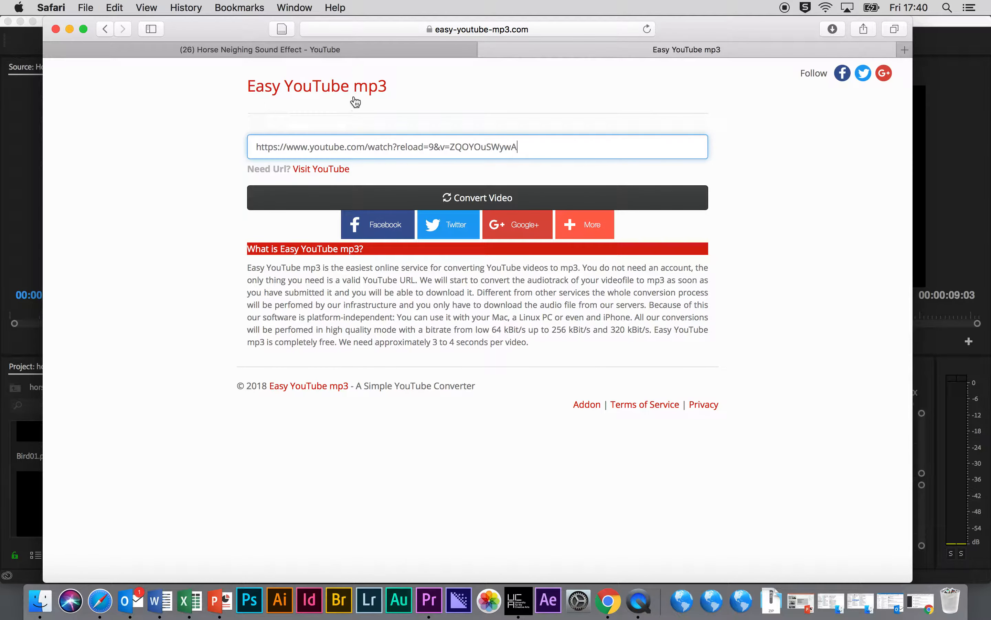
{"action": "left_click", "coordinate": [465, 204]}
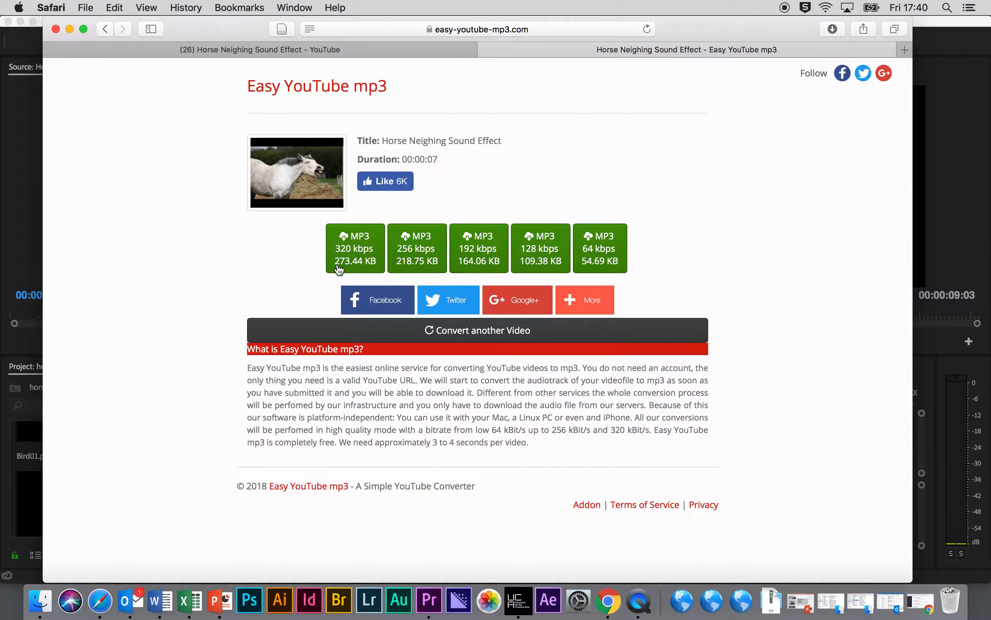
{"action": "left_click", "coordinate": [356, 248]}
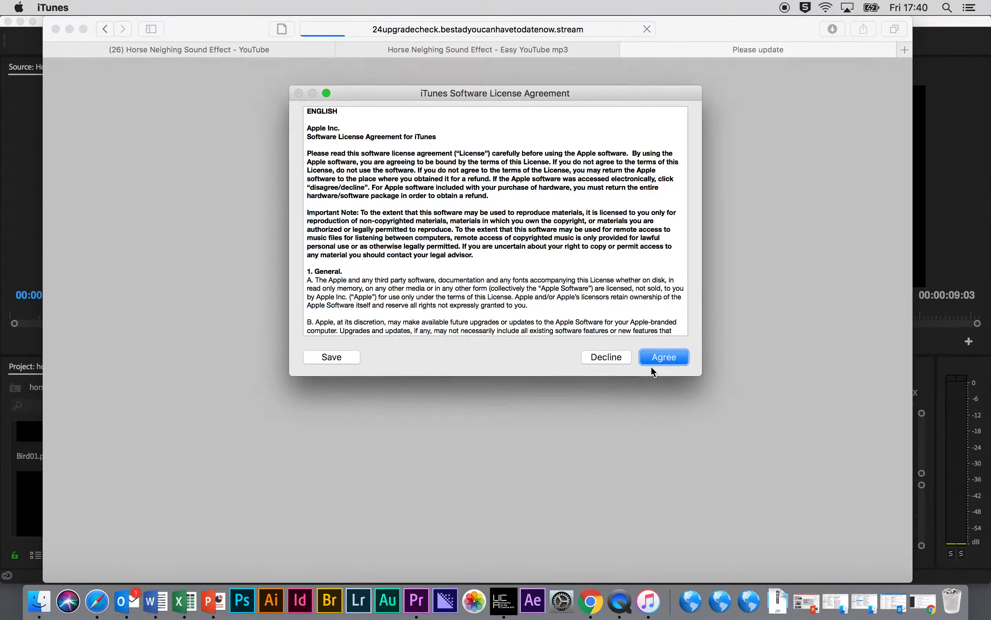
Step: Decline the iTunes licence agreement, close the "Please update" pop-up page and minimise the Safari window
{"action": "left_click", "coordinate": [616, 358]}
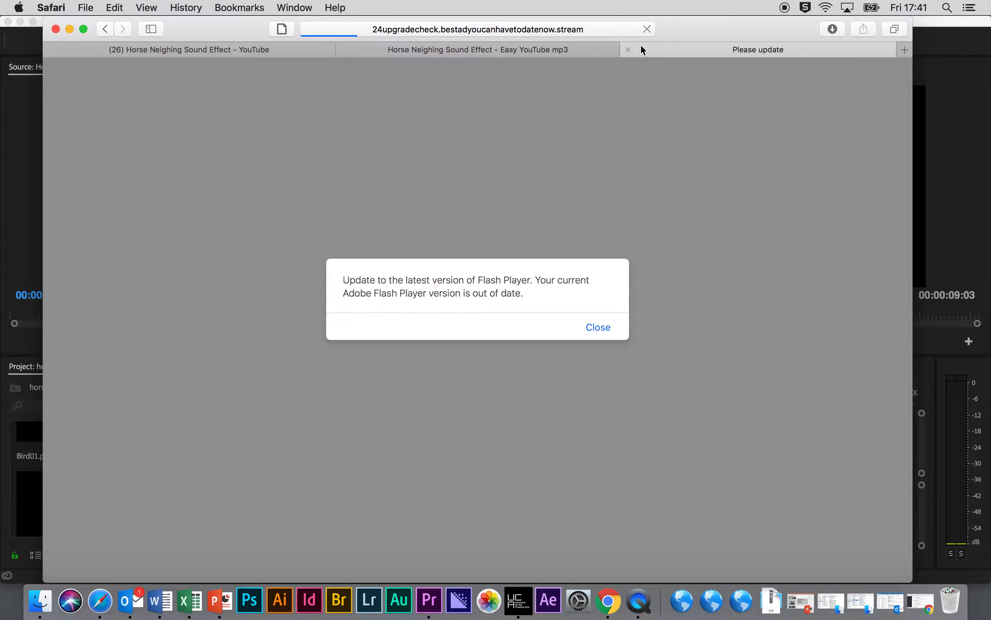
{"action": "left_click", "coordinate": [629, 51]}
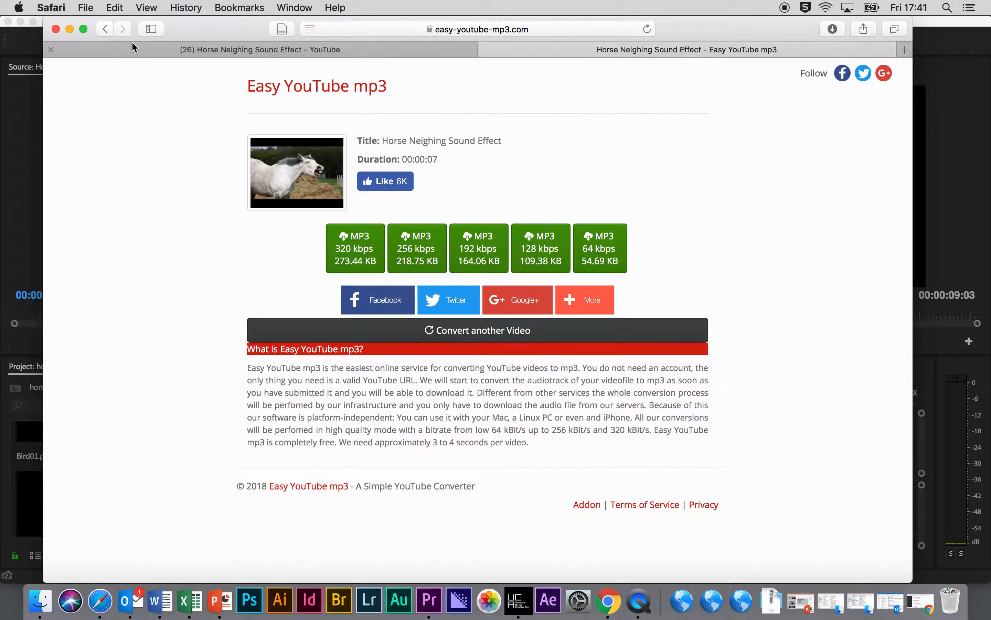
{"action": "left_click", "coordinate": [71, 29]}
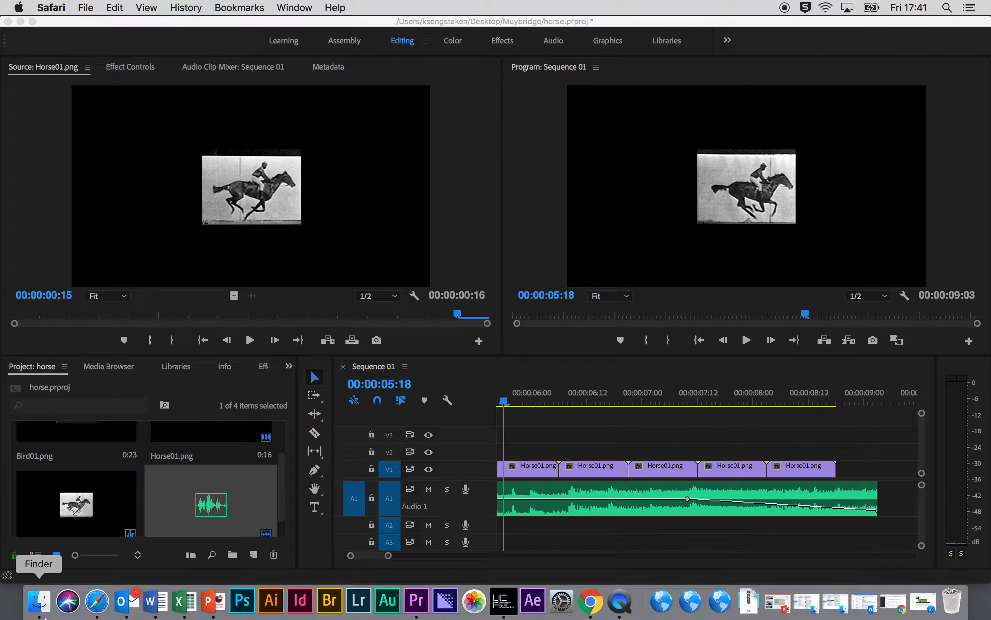
Step: Bring "Horse Neighing Sound Effect (320 kbps).mp3" from the Desktop folder in Finder onto Premiere Pro's audio track A2, just after the playhead
{"action": "left_click", "coordinate": [46, 609]}
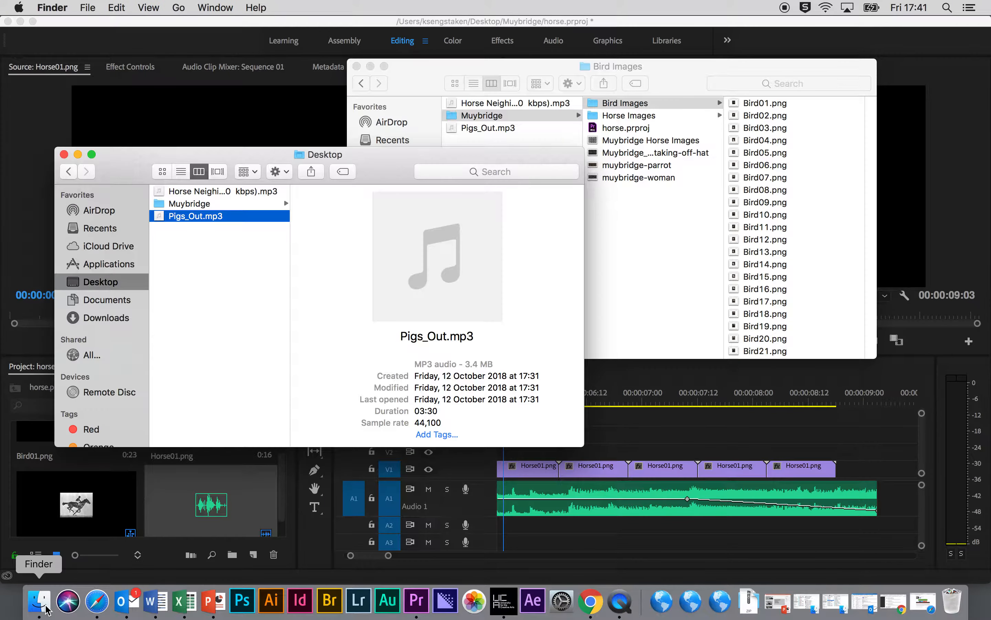
{"action": "left_click", "coordinate": [214, 193]}
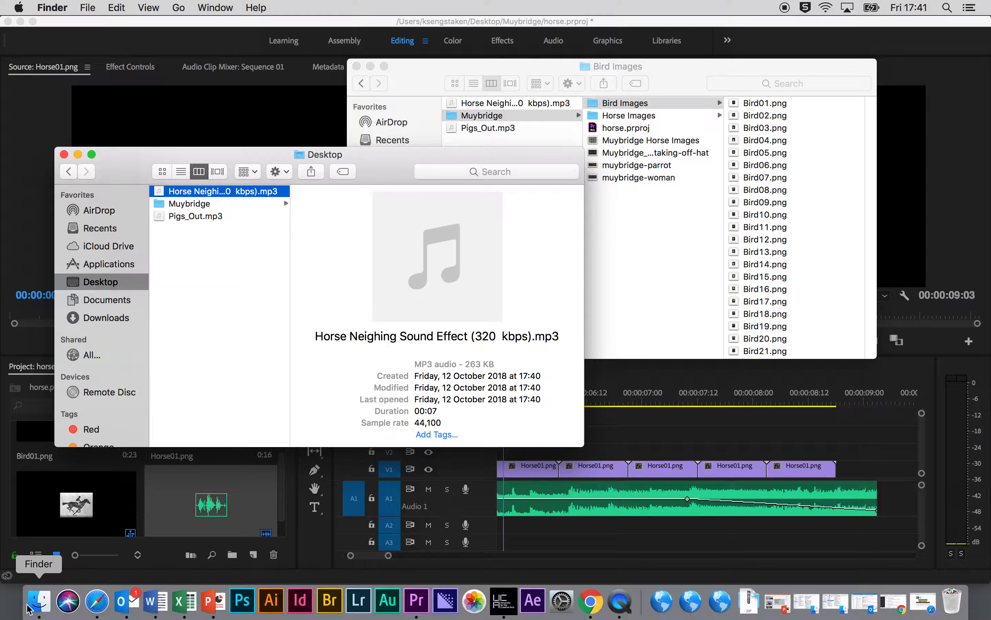
{"action": "left_click", "coordinate": [210, 193]}
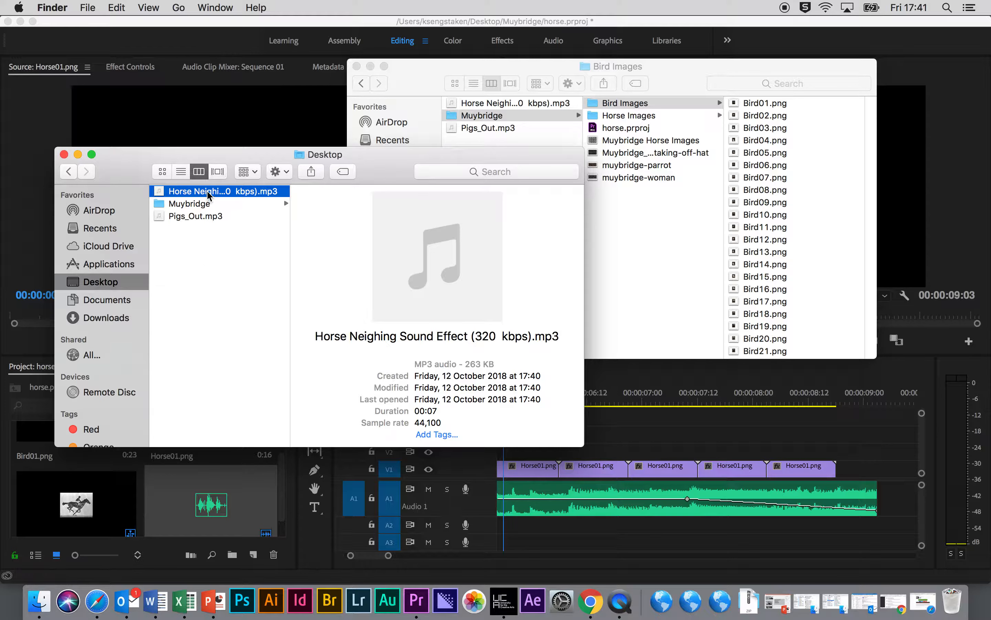
{"action": "left_click", "coordinate": [232, 243]}
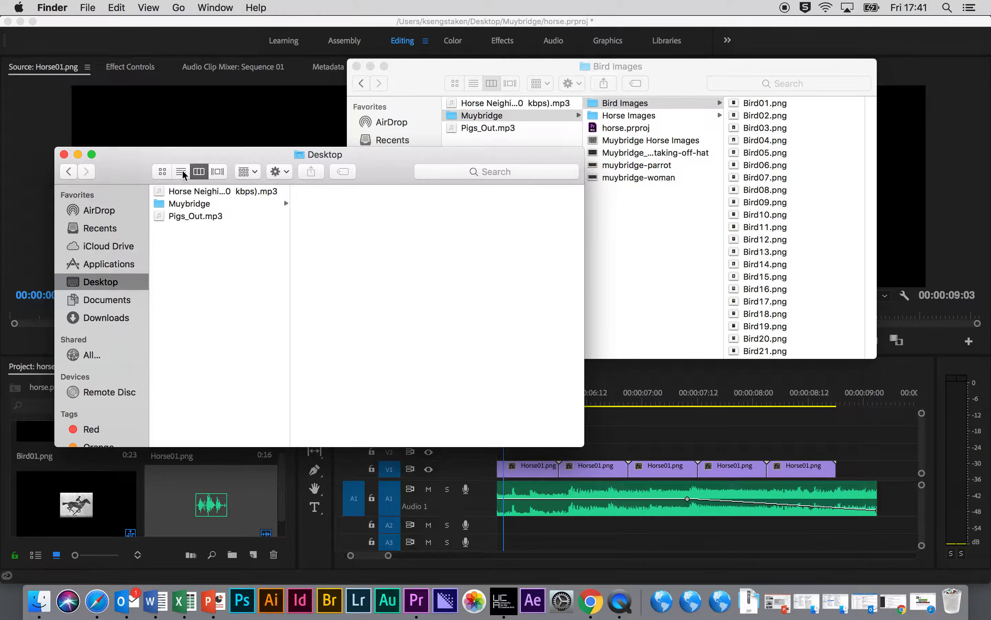
{"action": "left_click_drag", "start_coordinate": [185, 191], "coordinate": [525, 527]}
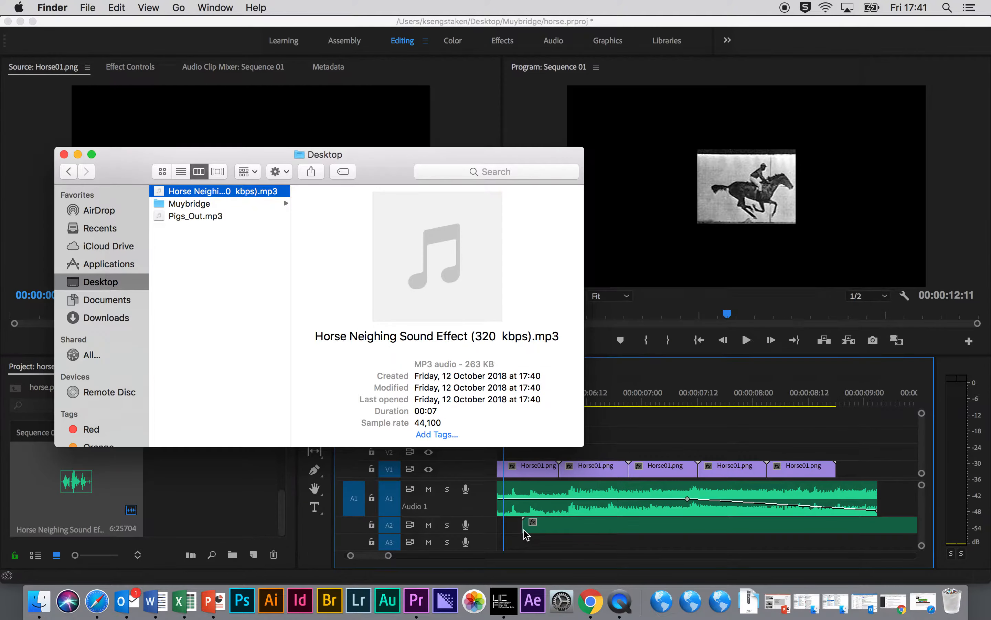
{"action": "left_click", "coordinate": [492, 543]}
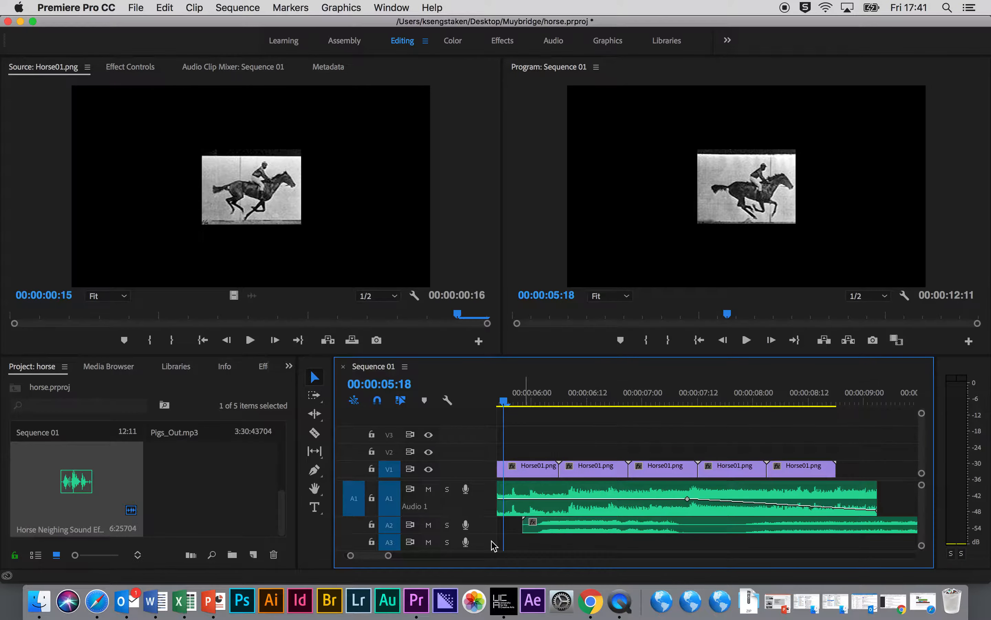
Step: Listen to the neighing clip, shorten it to a brief snippet near the start of track A2, and play the sequence
{"action": "left_click_drag", "start_coordinate": [390, 557], "coordinate": [461, 556]}
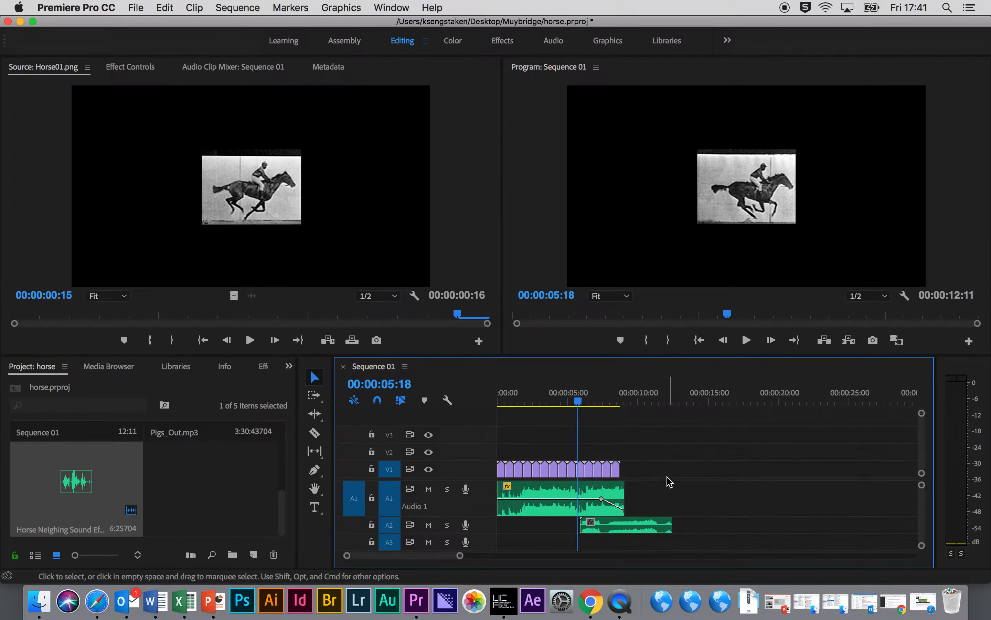
{"action": "key", "text": "space"}
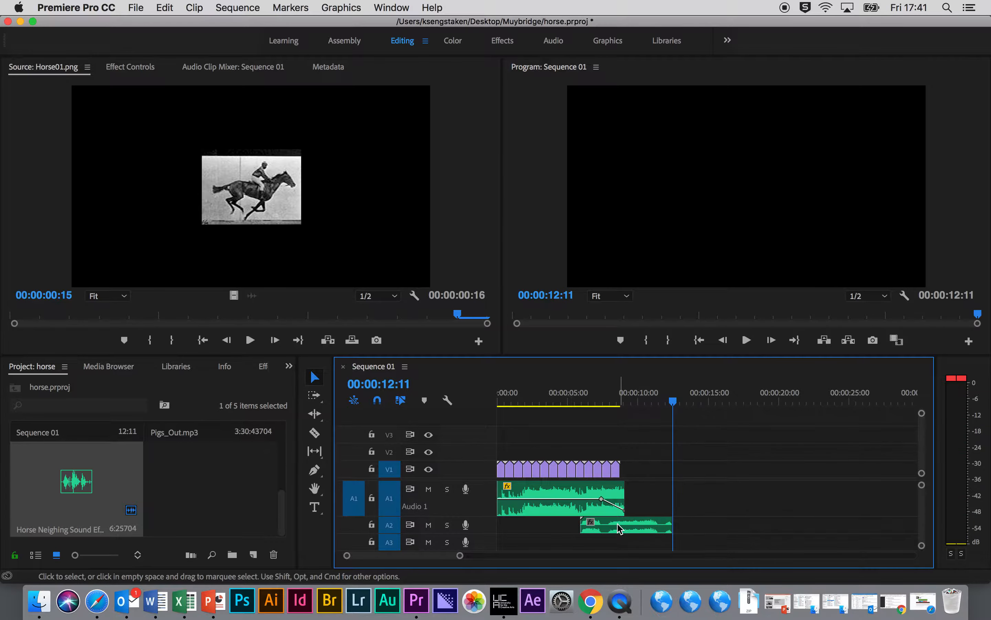
{"action": "left_click_drag", "start_coordinate": [584, 526], "coordinate": [519, 531]}
{"action": "left_click", "coordinate": [514, 403]}
{"action": "key", "text": "space"}
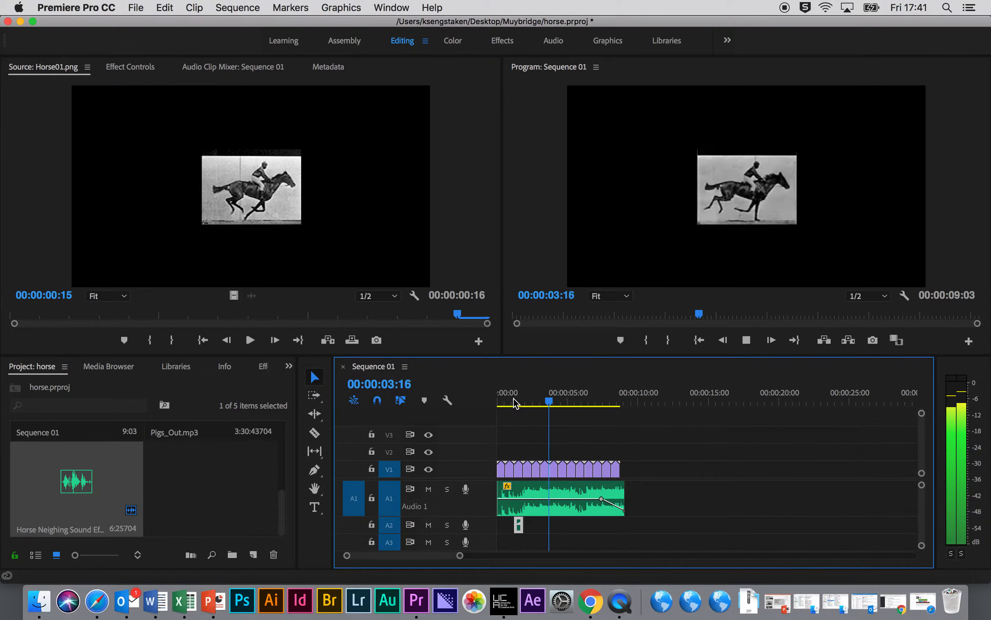
{"action": "key", "text": "space"}
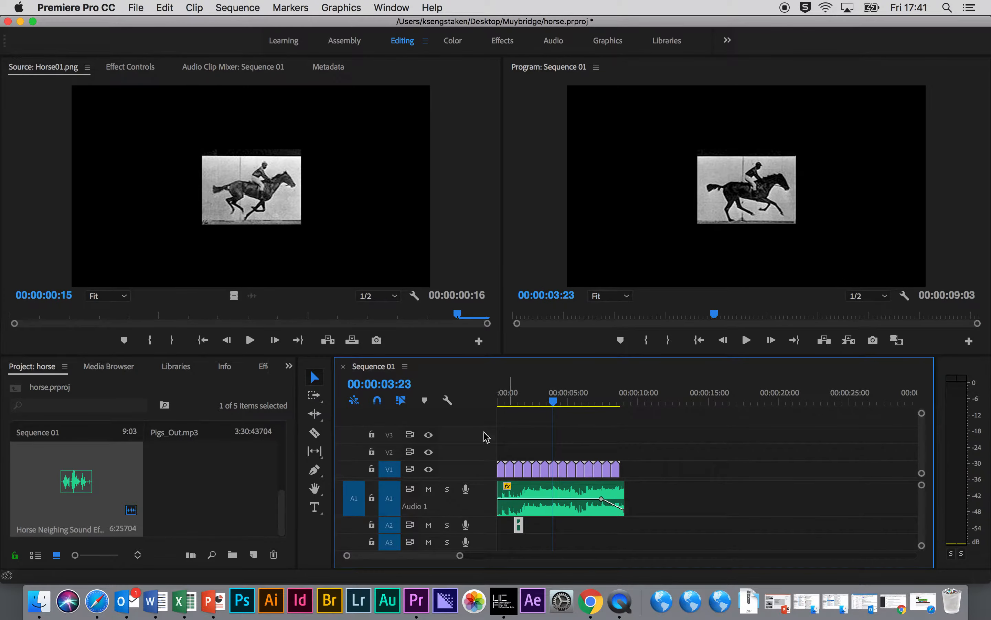
Step: Lock audio track A1, paste a second neighing snippet onto track A2 at 00:00:03:23, and play the sequence
{"action": "left_click", "coordinate": [371, 499]}
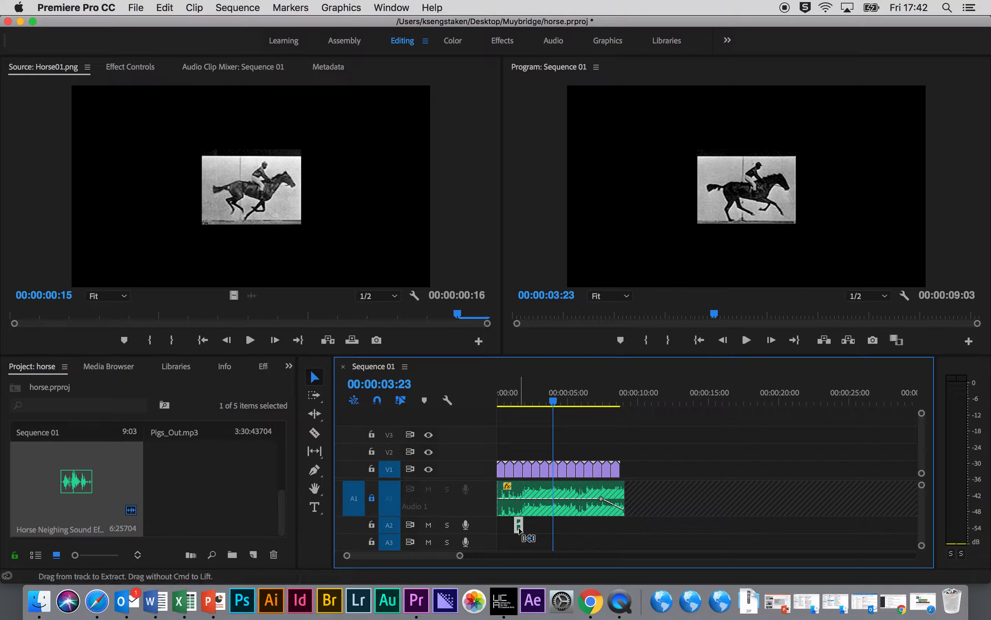
{"action": "key", "text": "super+v"}
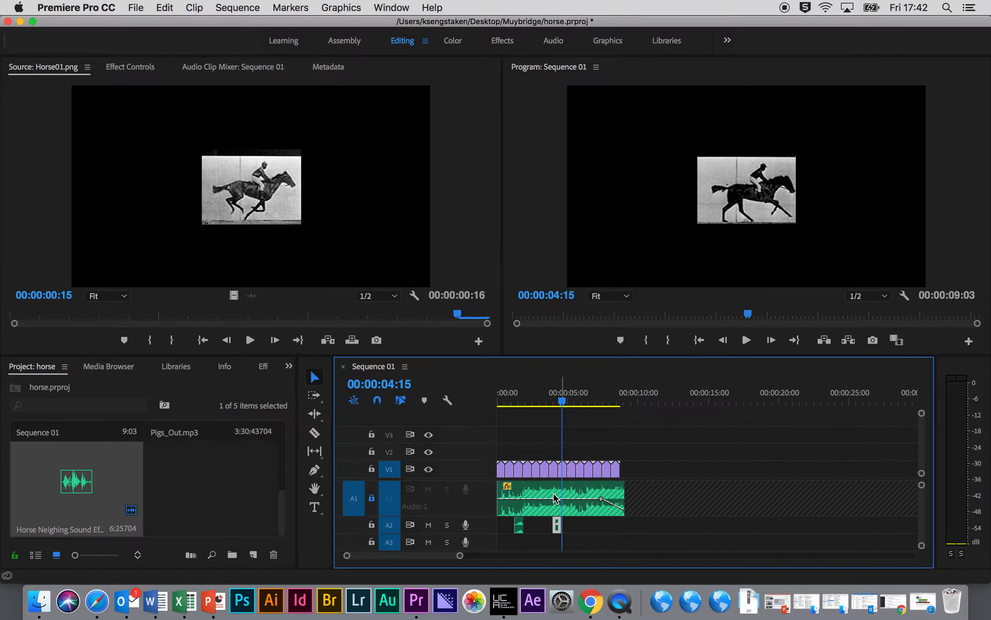
{"action": "left_click", "coordinate": [529, 400]}
{"action": "key", "text": "space"}
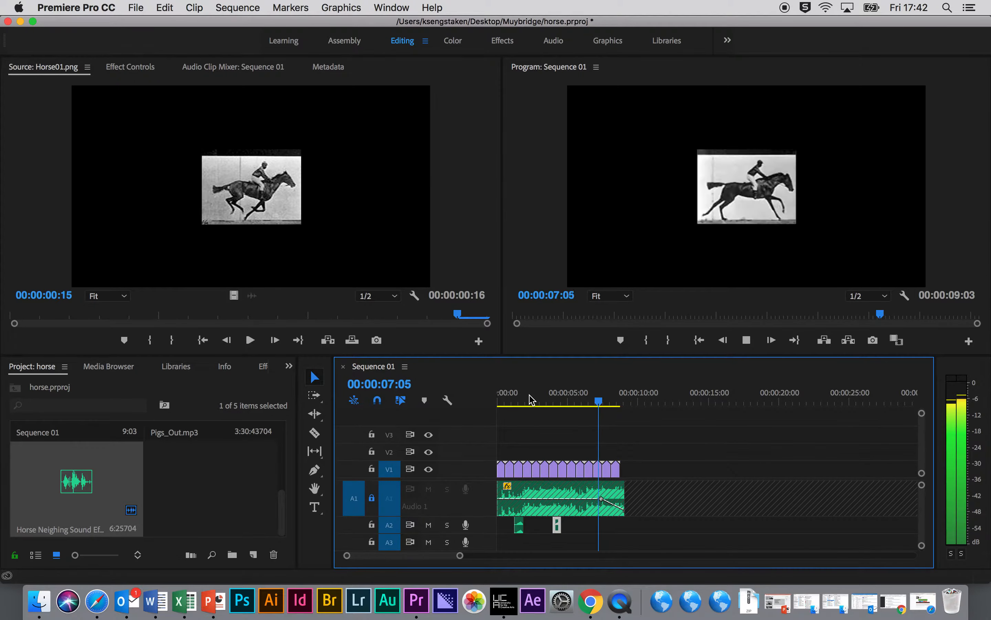
{"action": "left_click_drag", "start_coordinate": [578, 400], "coordinate": [538, 383]}
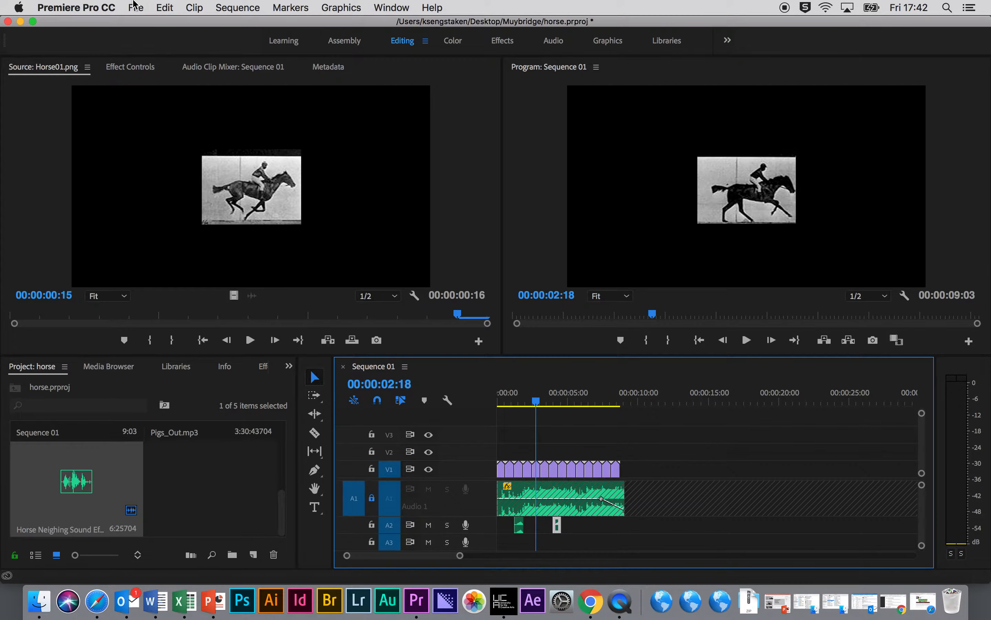
Step: Open the media export settings for Sequence 01 and send it to the Media Encoder queue
{"action": "left_click", "coordinate": [136, 6]}
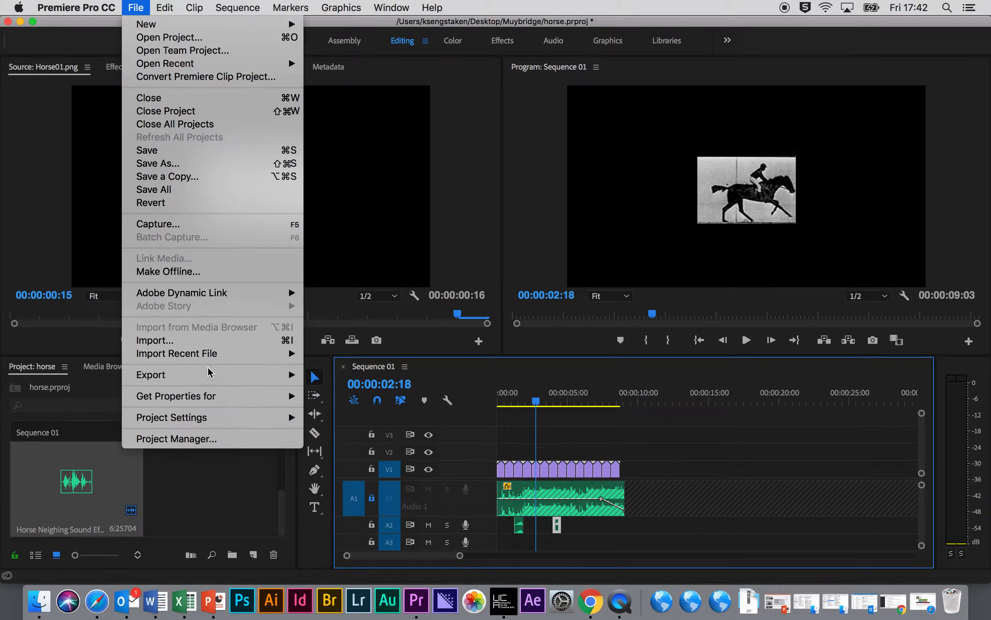
{"action": "mouse_move", "coordinate": [210, 372]}
{"action": "left_click", "coordinate": [341, 374]}
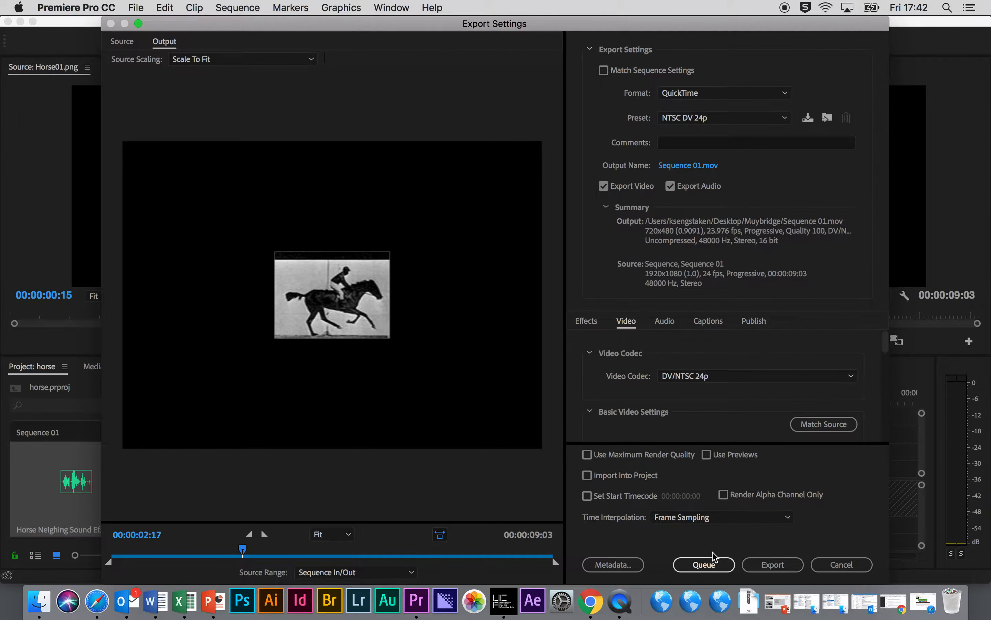
{"action": "left_click", "coordinate": [714, 567]}
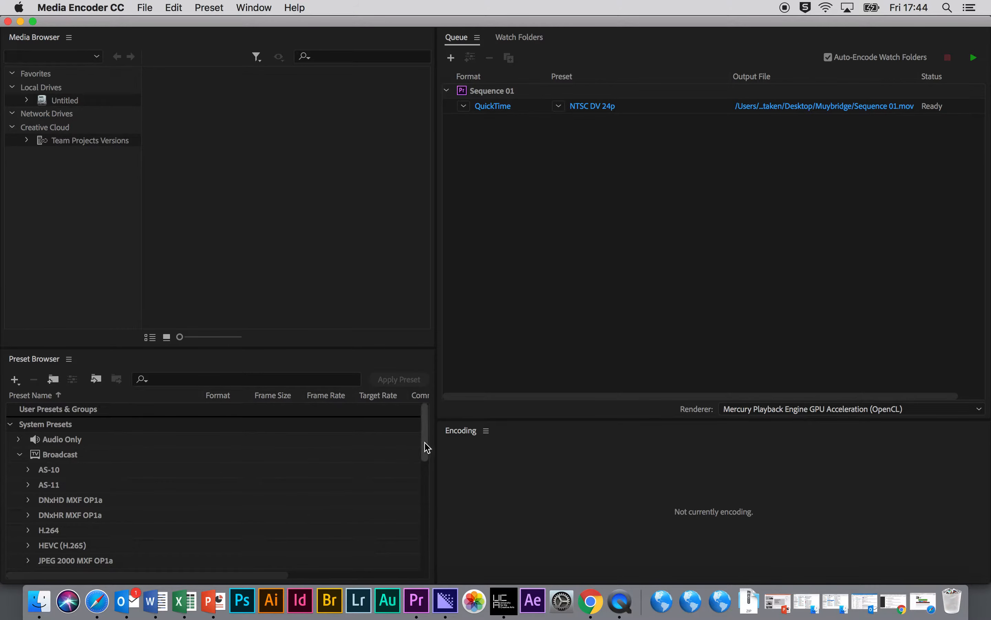
Step: Apply the Vimeo 1080p HD preset from the Social Media web video presets to the queued Sequence 01
{"action": "left_click_drag", "start_coordinate": [426, 444], "coordinate": [434, 575]}
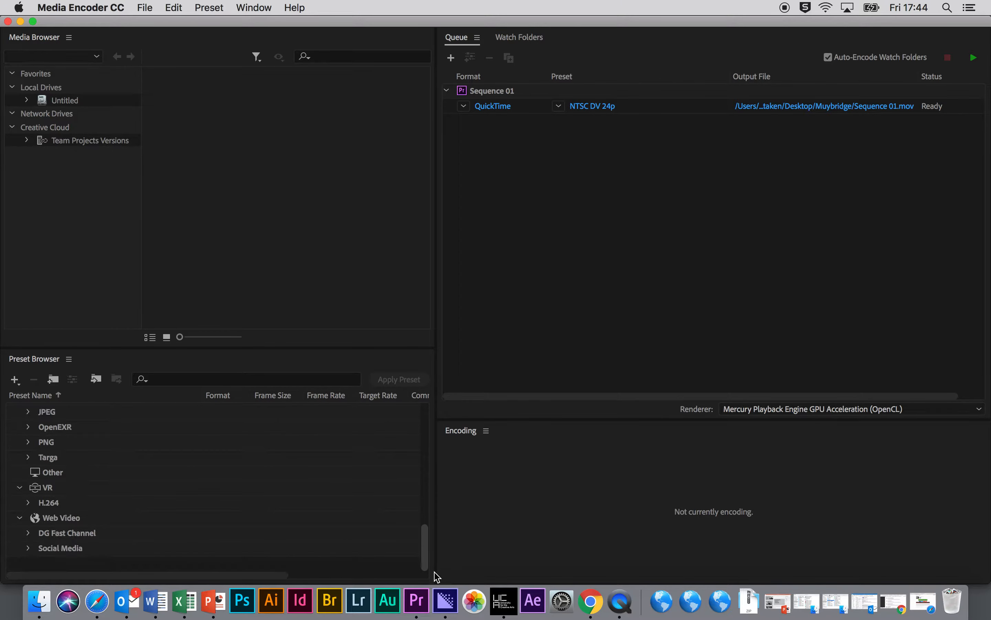
{"action": "left_click", "coordinate": [28, 548]}
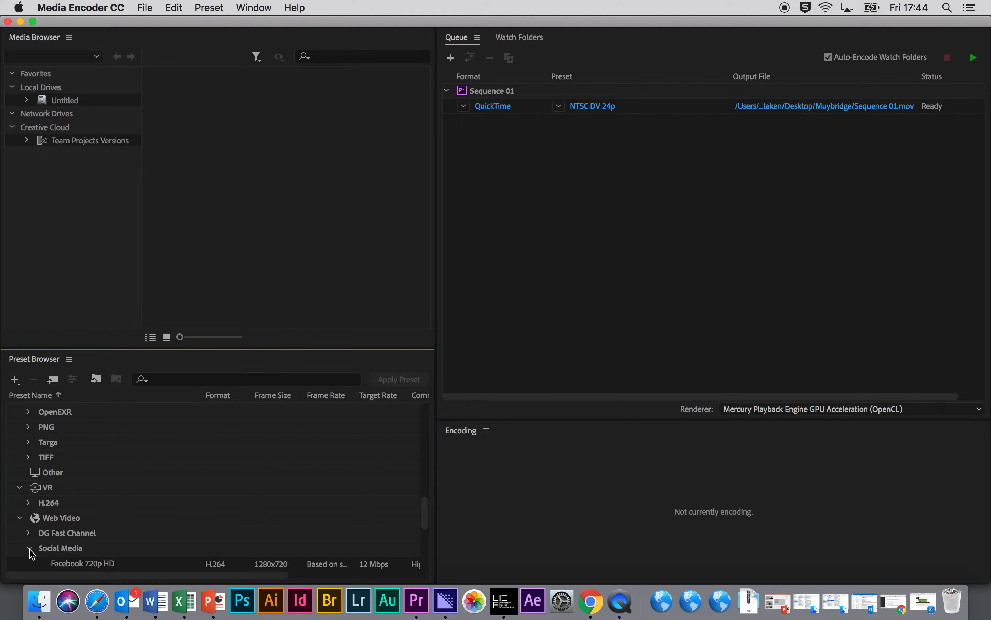
{"action": "scroll", "coordinate": [82, 532], "scroll_direction": "down", "scroll_amount": 5}
{"action": "scroll", "coordinate": [82, 532], "scroll_direction": "up", "scroll_amount": 3}
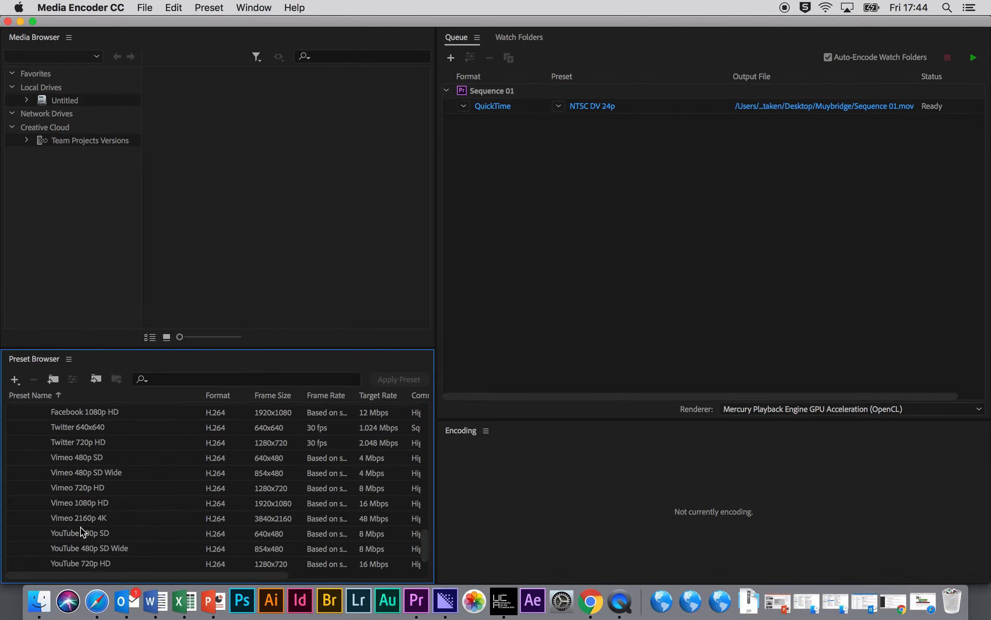
{"action": "left_click", "coordinate": [87, 504]}
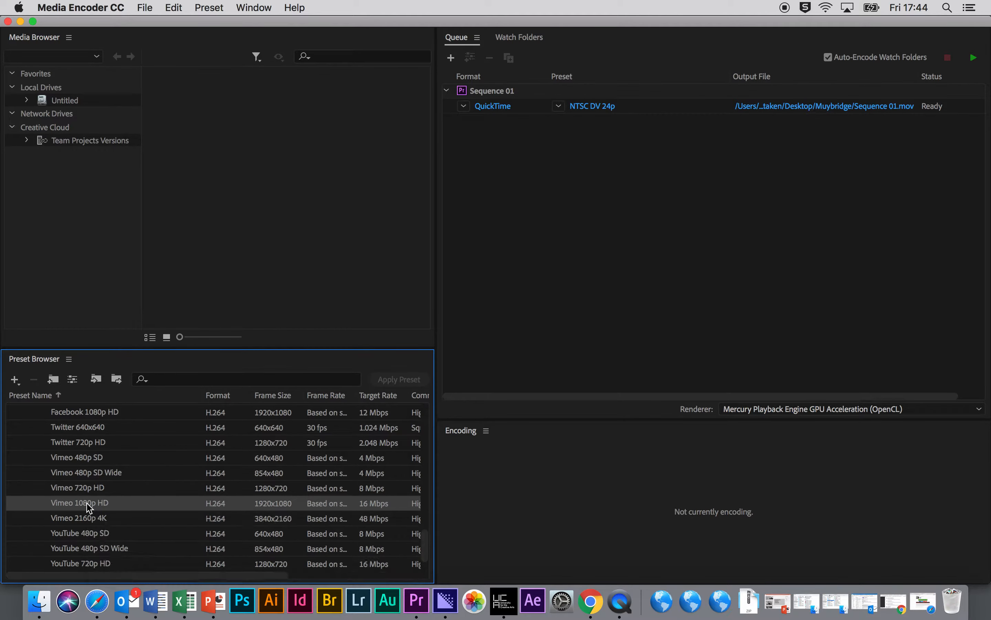
{"action": "left_click_drag", "start_coordinate": [89, 508], "coordinate": [513, 106]}
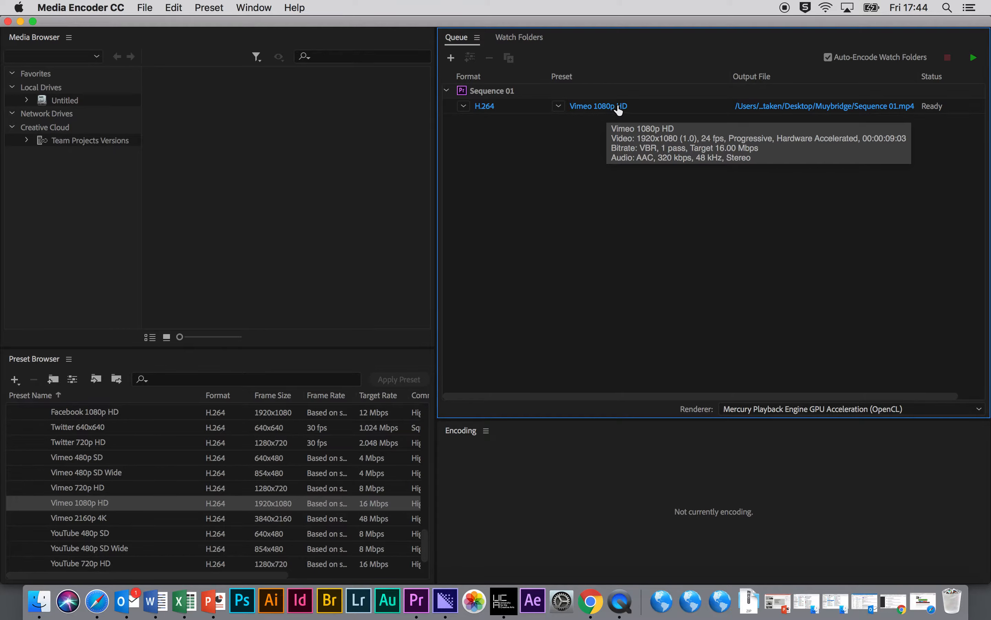
Step: Set the output file to horse.mp4 in the Muybridge folder on the Desktop and start encoding the queue
{"action": "left_click", "coordinate": [779, 108]}
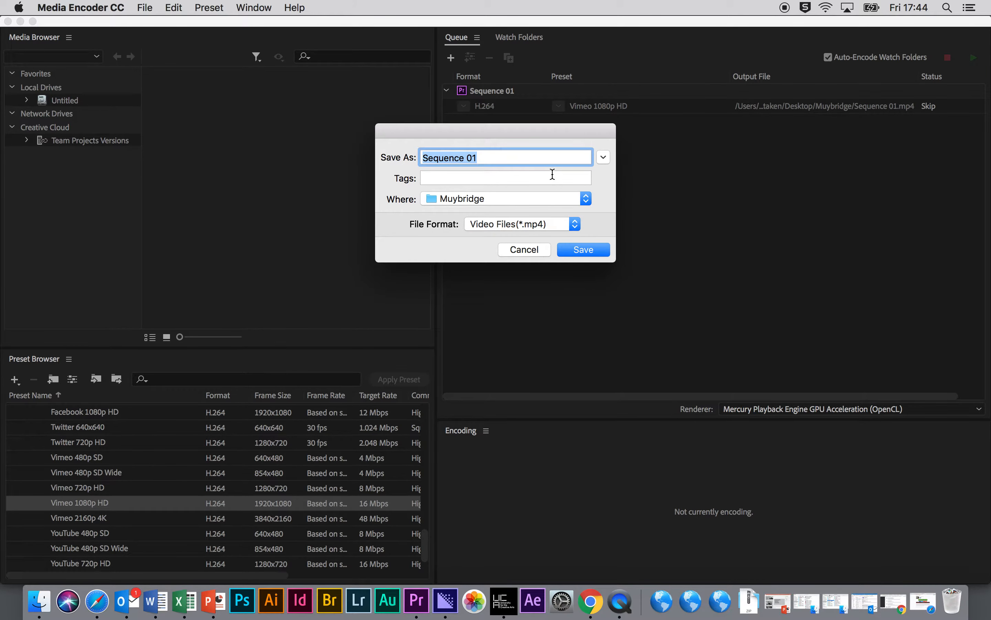
{"action": "type", "text": "horse"}
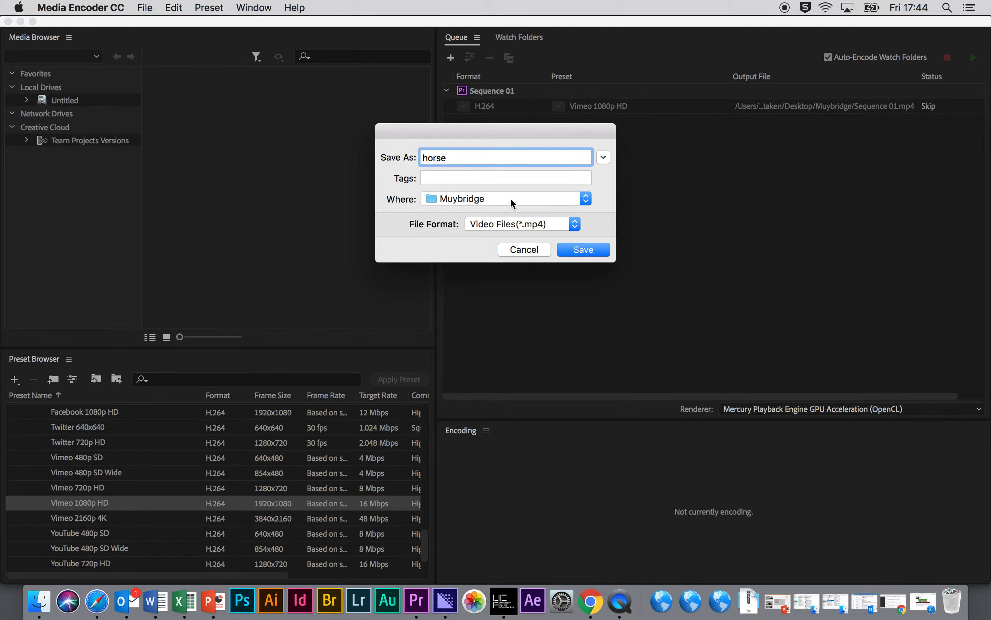
{"action": "left_click", "coordinate": [603, 158]}
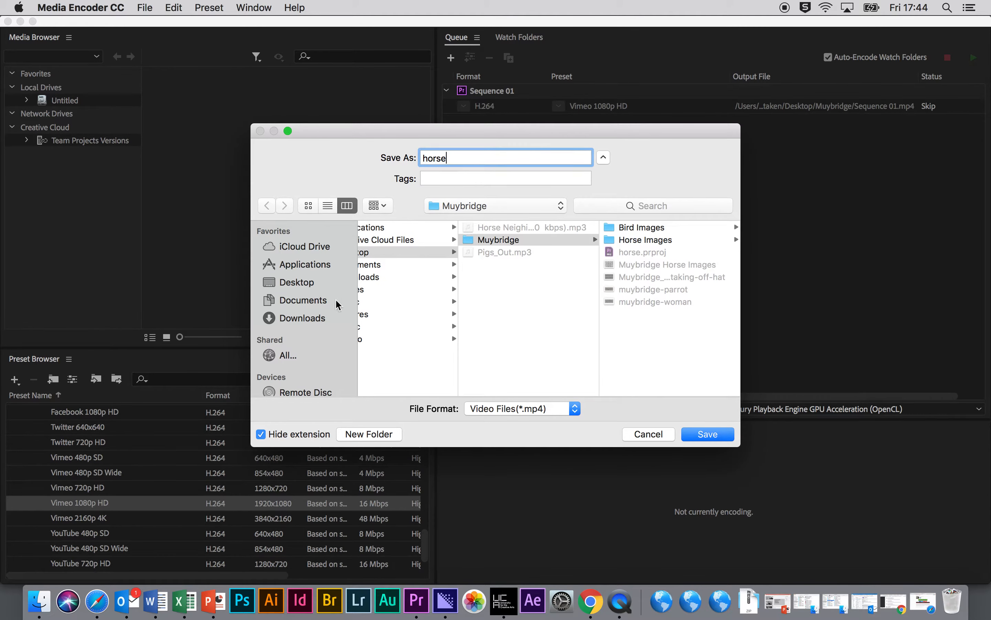
{"action": "scroll", "coordinate": [337, 308], "scroll_direction": "down", "scroll_amount": 1}
{"action": "scroll", "coordinate": [417, 301], "scroll_direction": "left", "scroll_amount": 4}
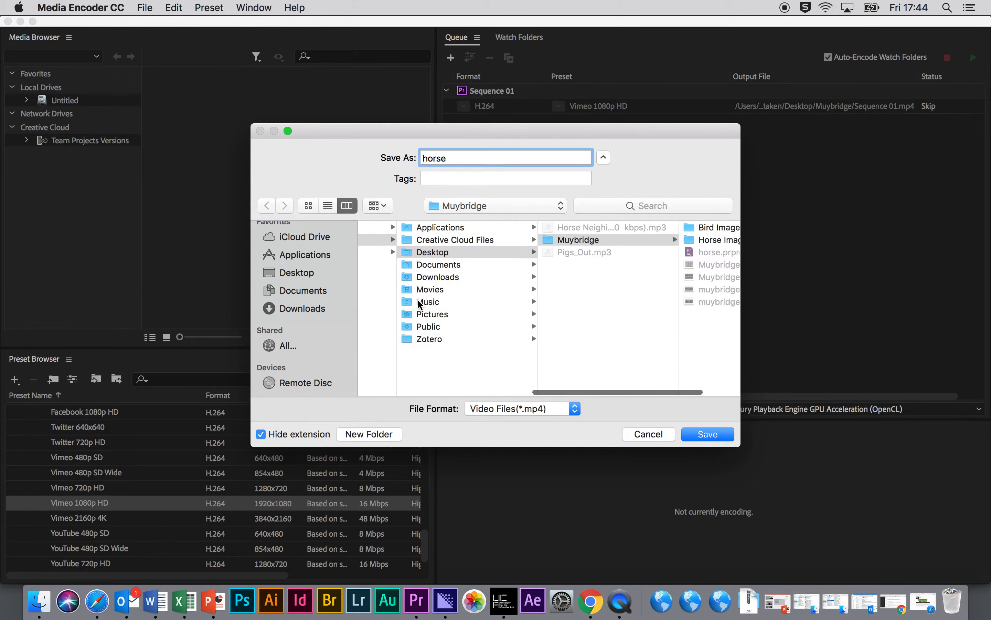
{"action": "scroll", "coordinate": [566, 251], "scroll_direction": "right", "scroll_amount": 5}
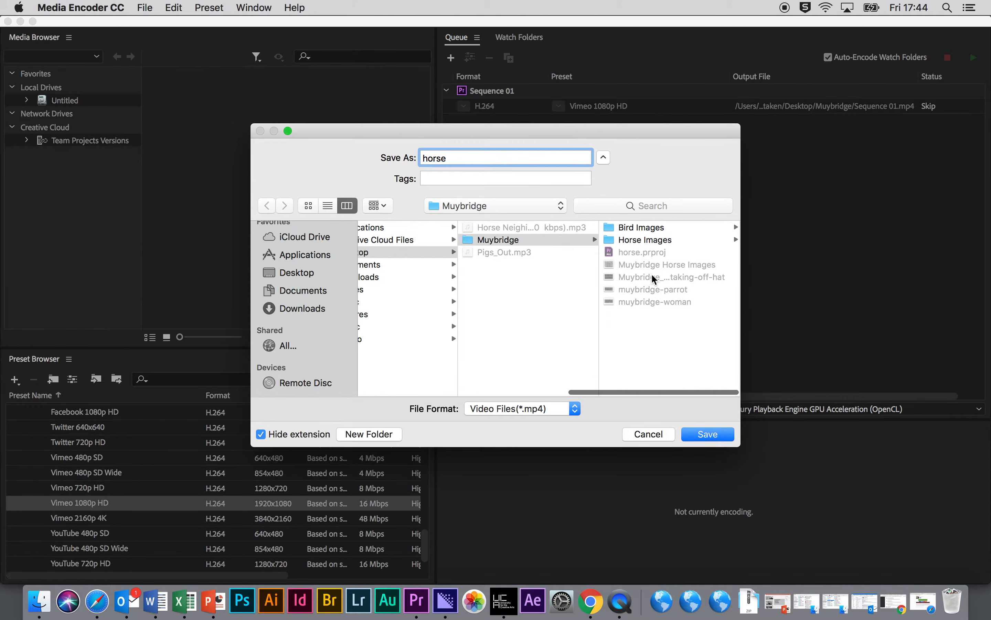
{"action": "left_click", "coordinate": [714, 441]}
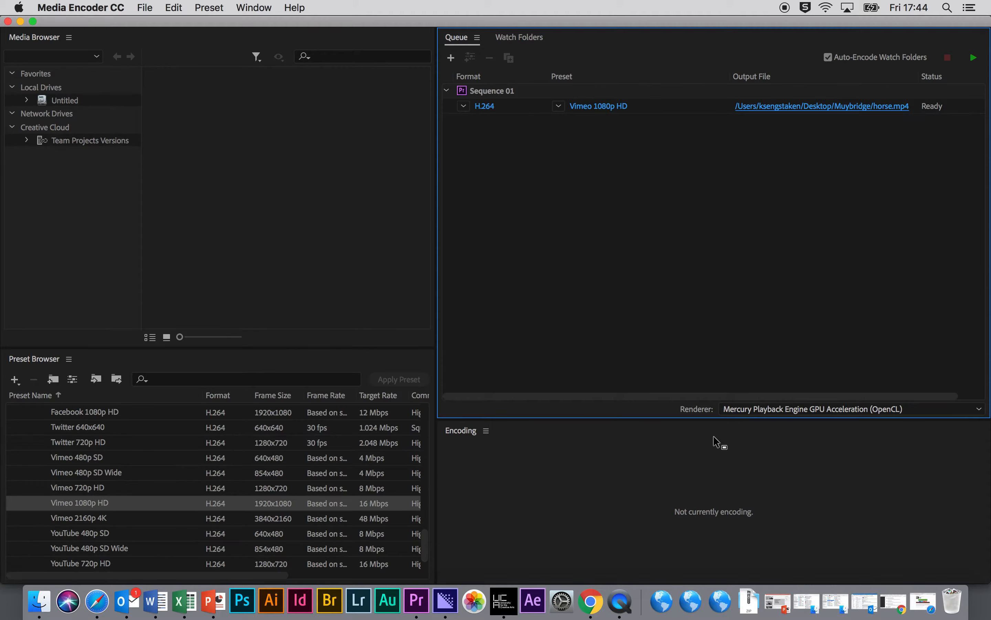
{"action": "left_click", "coordinate": [974, 58]}
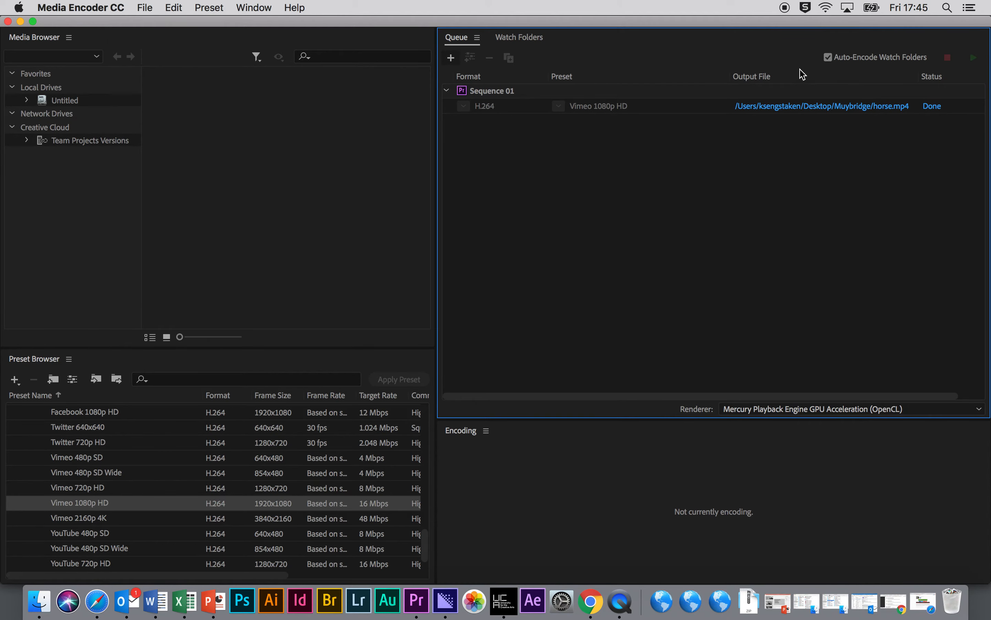
Step: Reveal the exported horse.mp4 in Finder, watch part of it in QuickTime Player, and close the video
{"action": "mouse_move", "coordinate": [777, 22]}
{"action": "left_mouse_down"}
{"action": "mouse_move", "coordinate": [722, 18]}
{"action": "mouse_move", "coordinate": [774, 21]}
{"action": "left_mouse_up"}
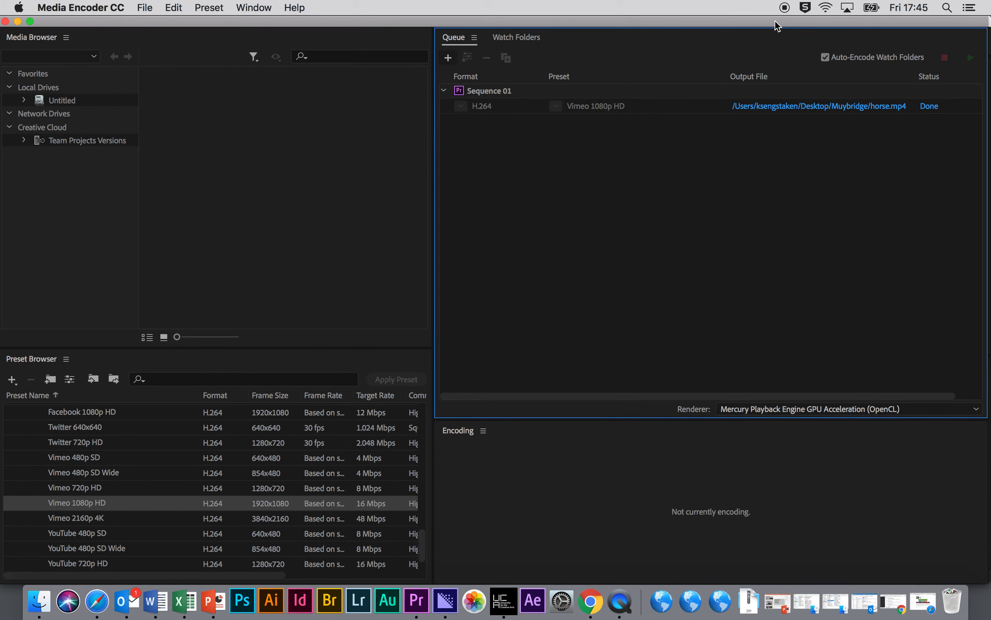
{"action": "left_click", "coordinate": [807, 106]}
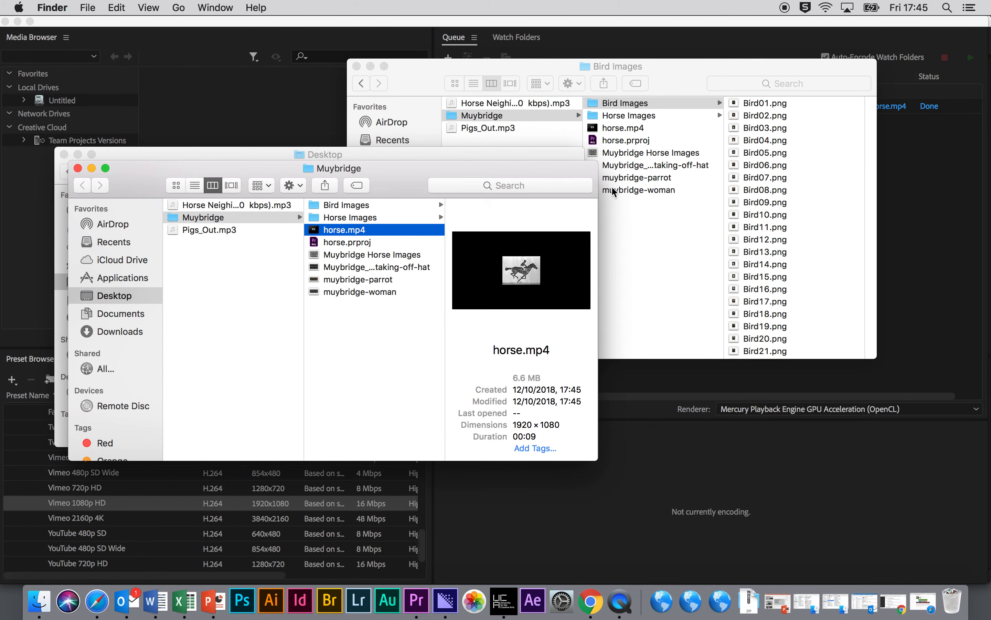
{"action": "double_click", "coordinate": [340, 231]}
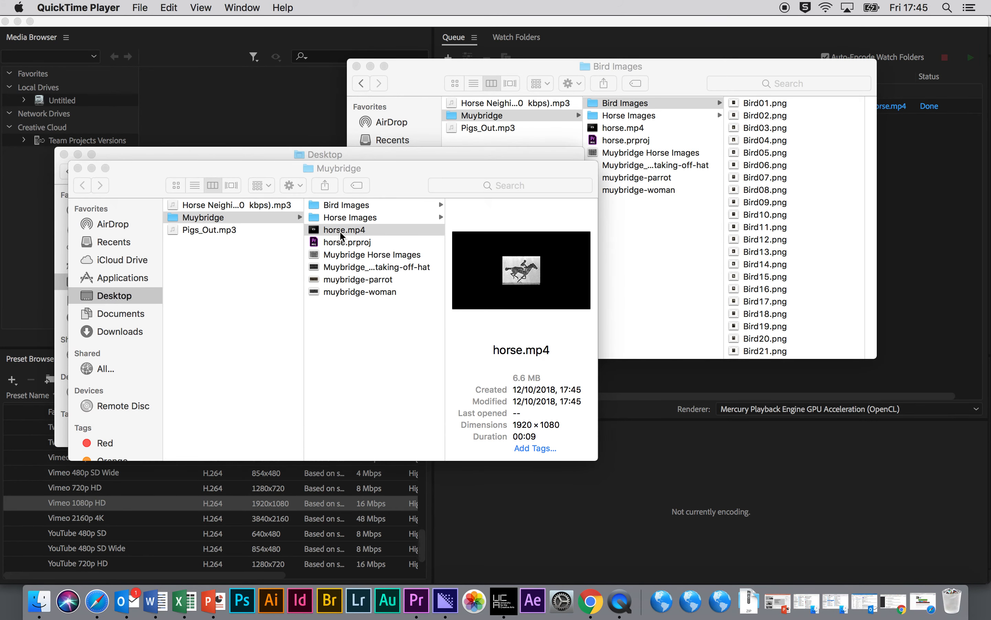
{"action": "key", "text": "space"}
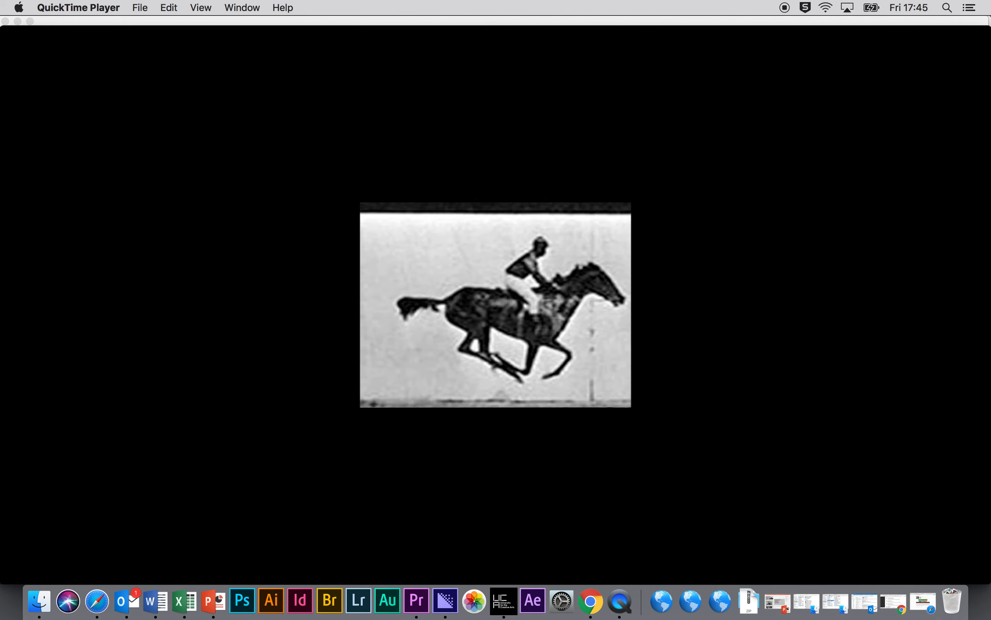
{"action": "key", "text": "space"}
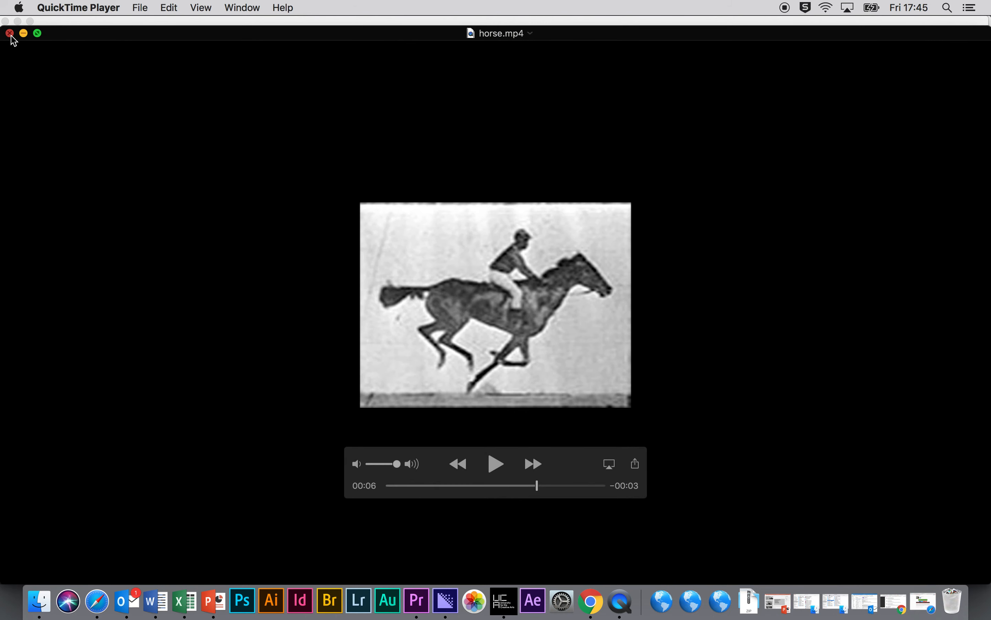
{"action": "left_click", "coordinate": [10, 33]}
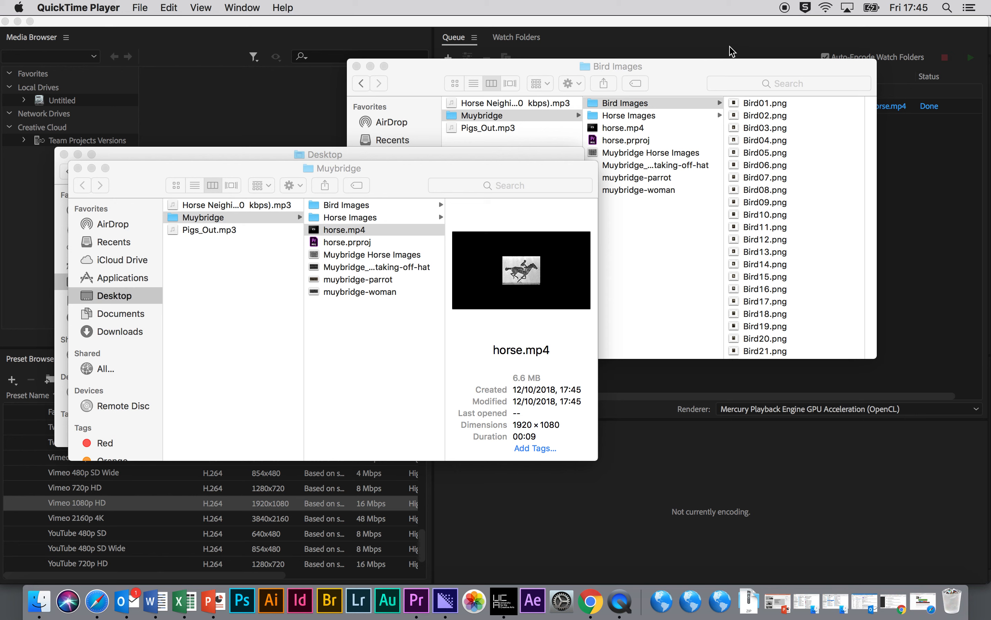